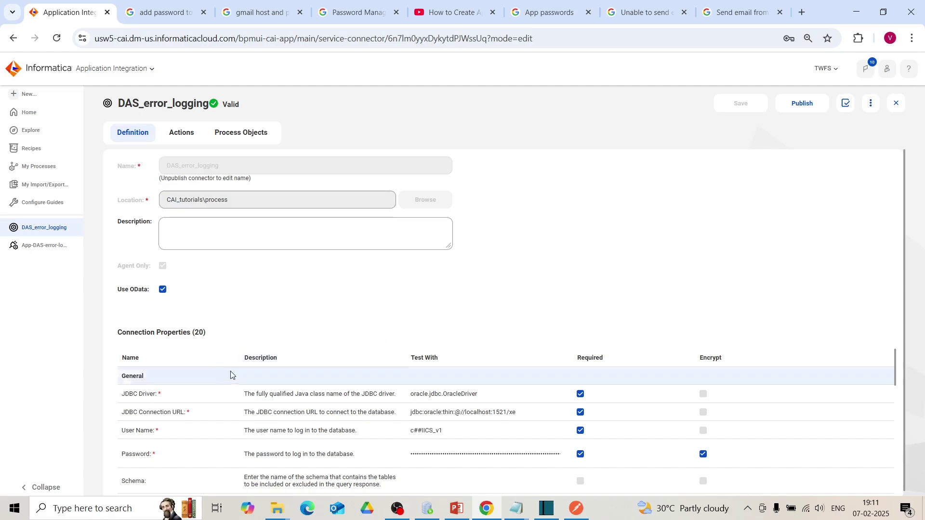
# Review the insert_error_log action of the DAS_error_logging connector: its input fields, SQL insert query and test results.
pyautogui.click(181, 140)
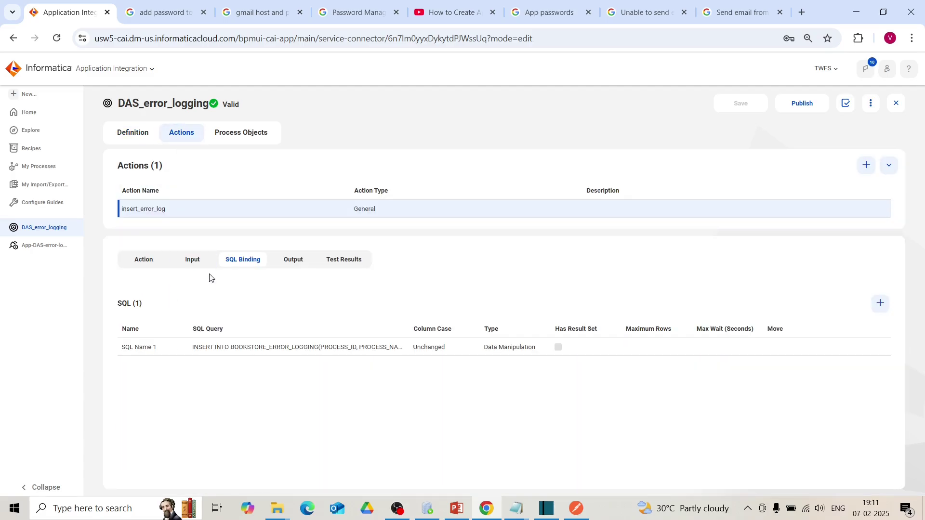
pyautogui.click(189, 262)
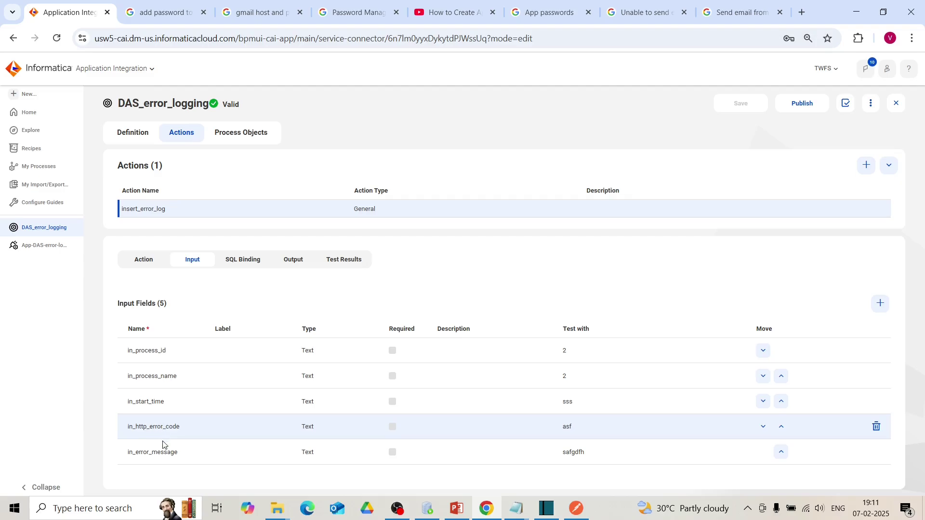
pyautogui.click(245, 260)
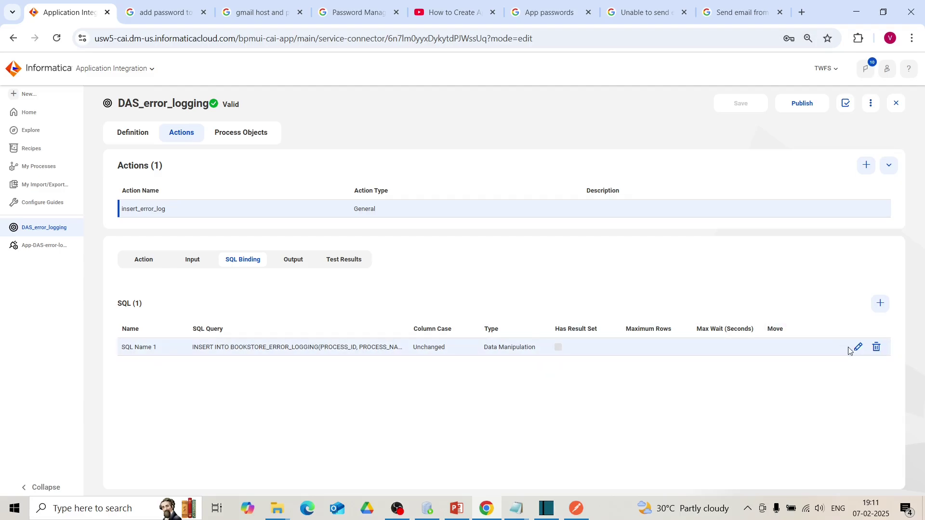
pyautogui.click(857, 349)
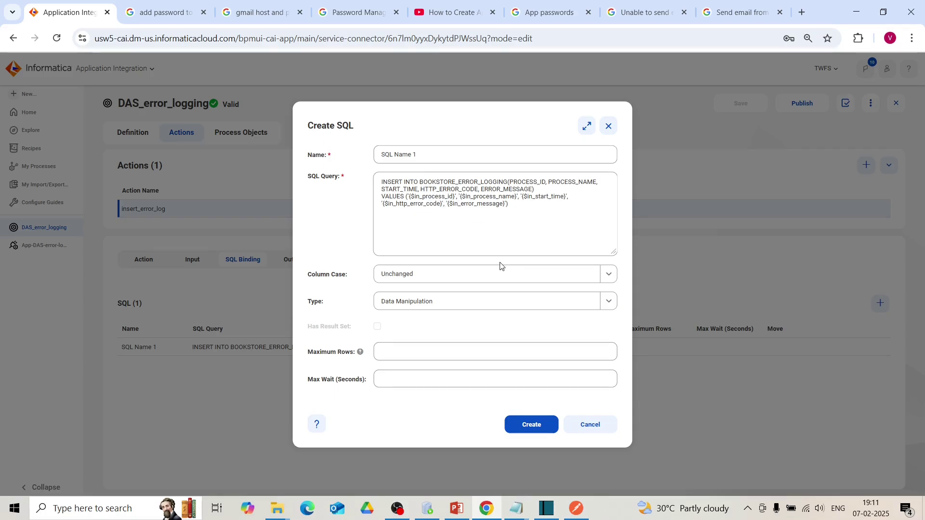
pyautogui.click(574, 430)
pyautogui.click(577, 300)
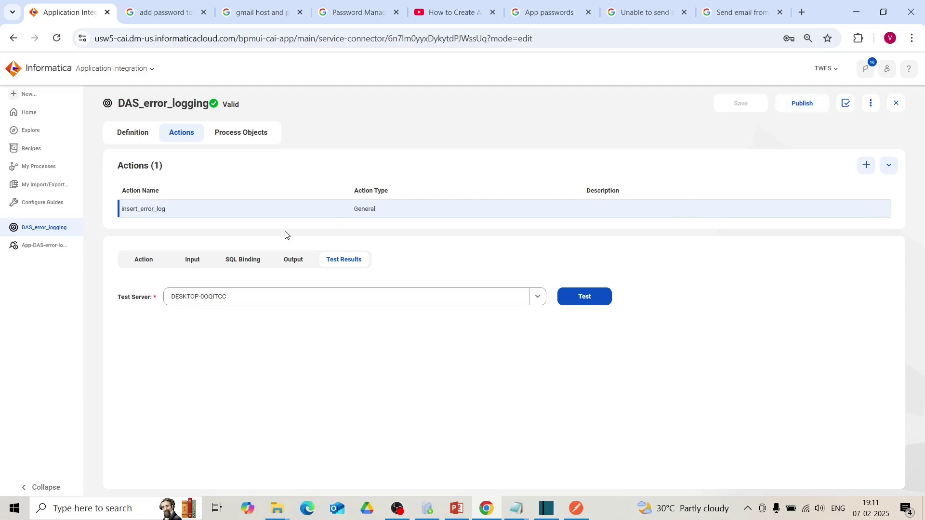
# Review the connection details and JDBC properties of the App-DAS-error-logging connection.
pyautogui.click(19, 248)
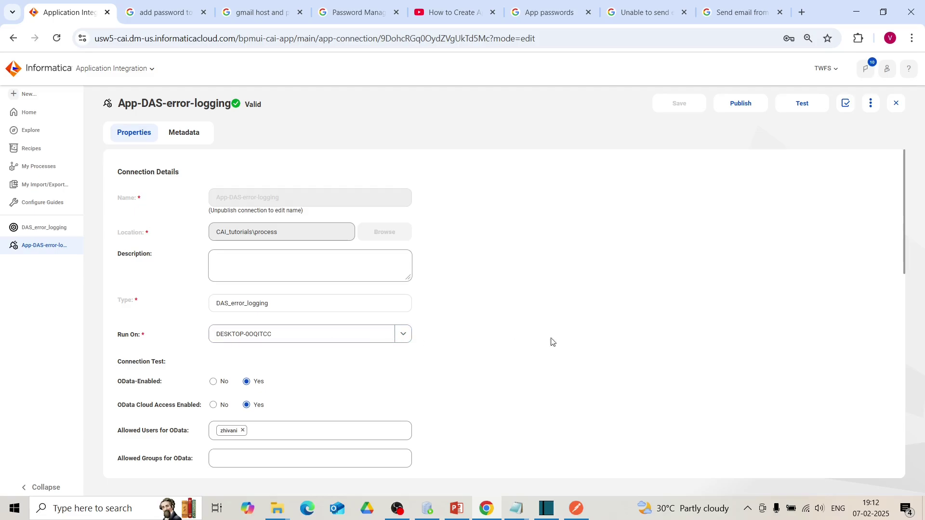
pyautogui.moveTo(905, 237); pyautogui.dragTo(913, 368)
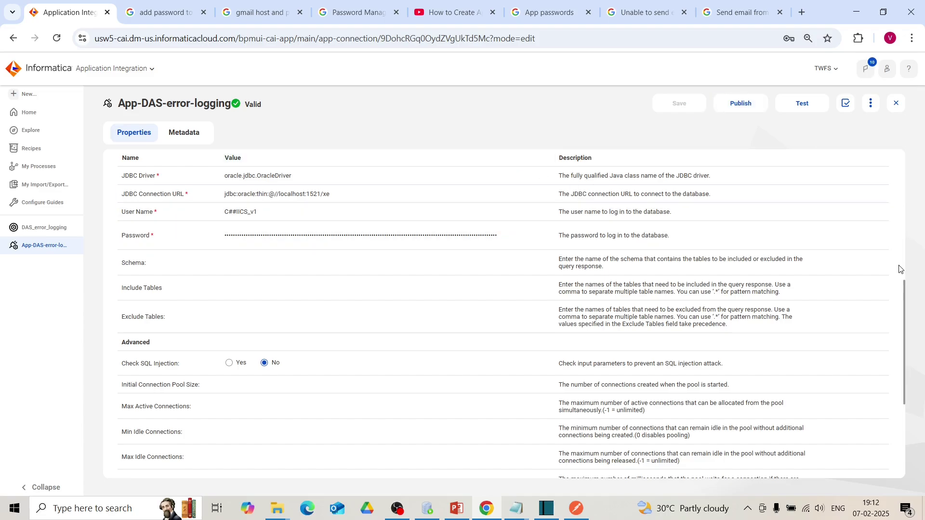
pyautogui.moveTo(905, 289); pyautogui.dragTo(898, 150)
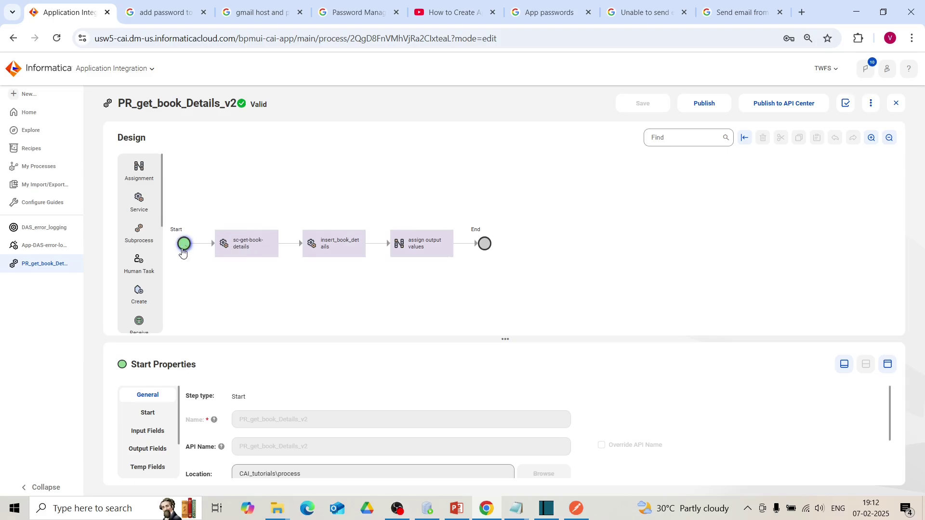
# Examine the PR_get_book_Details_v2 process: the start input fields, both service steps' inputs and the output value assignments.
pyautogui.click(161, 435)
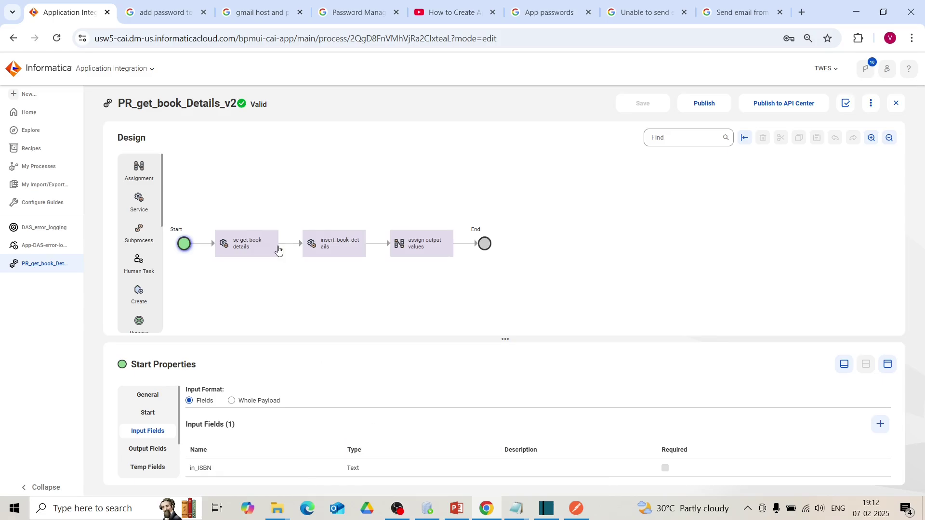
pyautogui.click(241, 254)
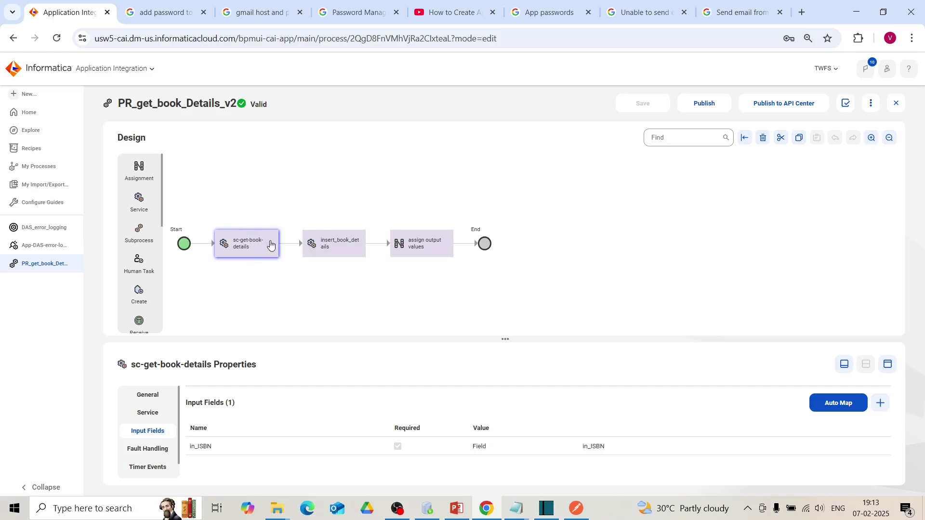
pyautogui.click(323, 245)
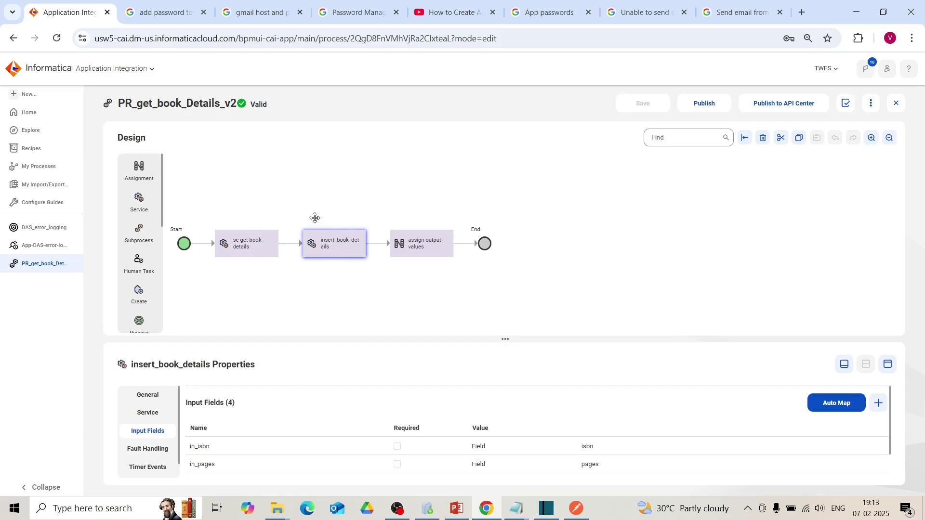
pyautogui.click(396, 247)
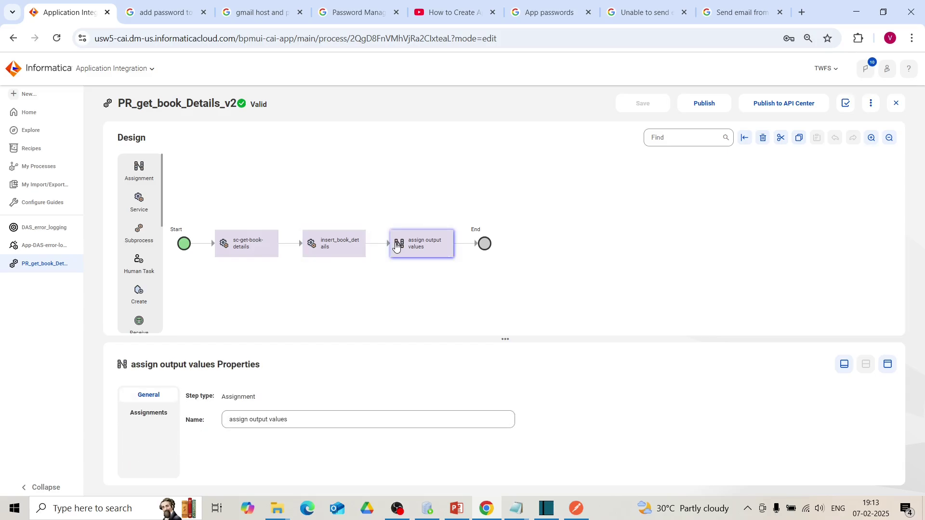
pyautogui.click(161, 420)
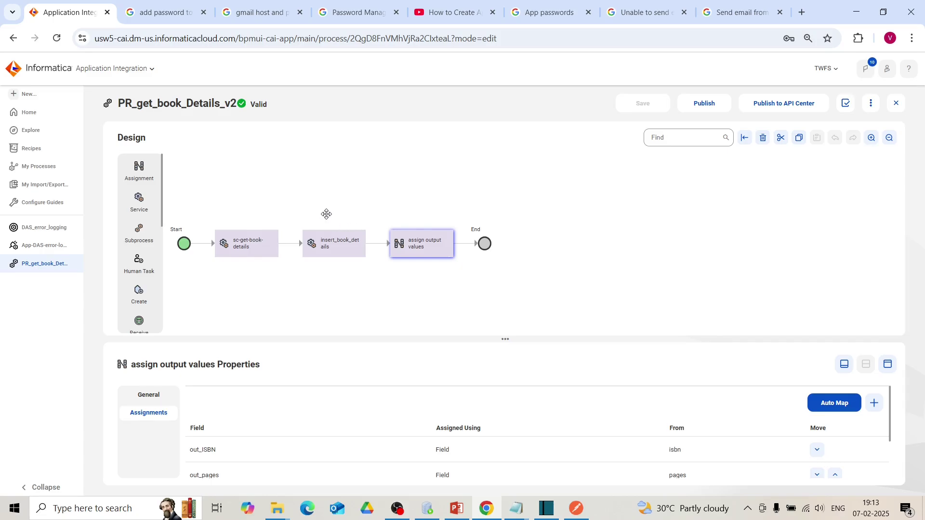
# Enable Catch Faults in the fault handling of the sc-get-book-details service step.
pyautogui.click(257, 254)
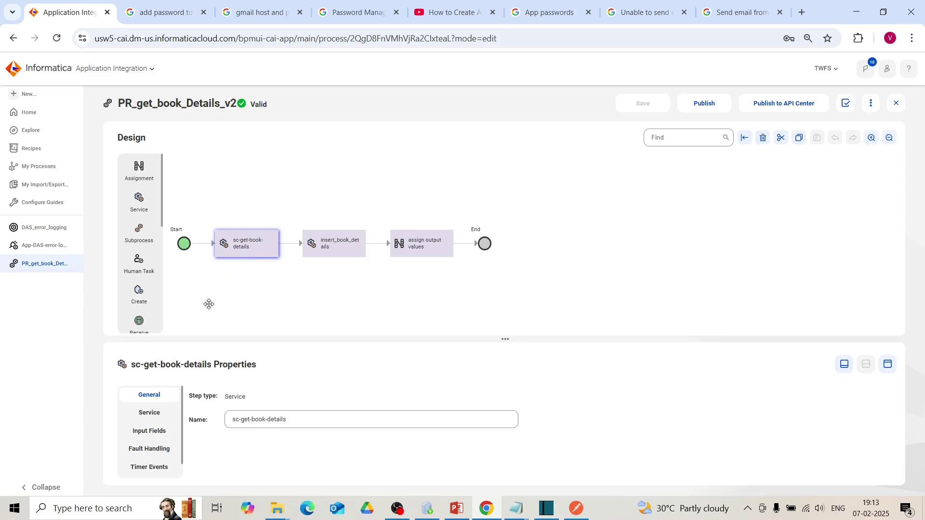
pyautogui.click(888, 364)
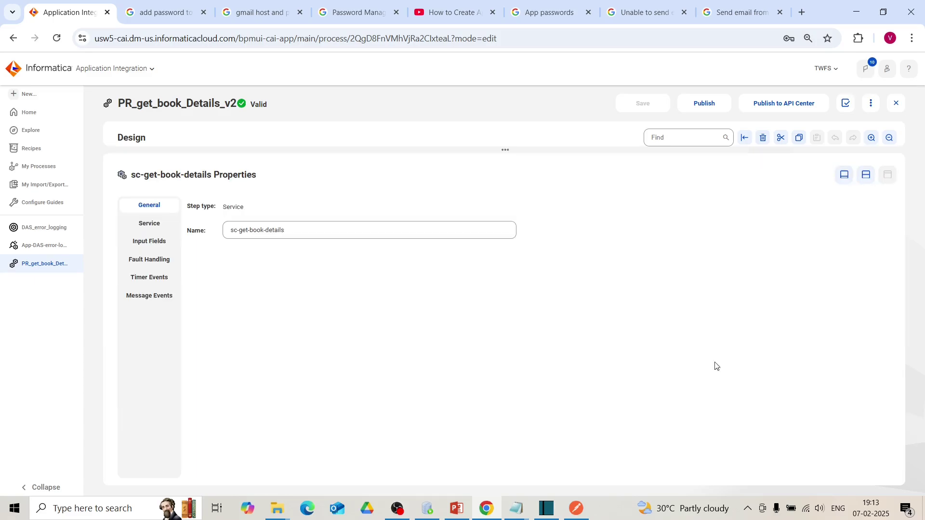
pyautogui.click(144, 261)
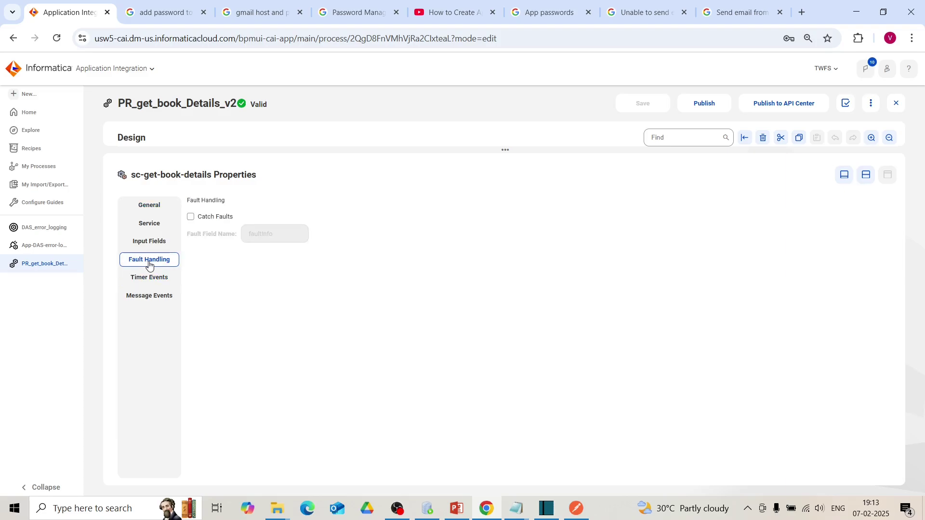
pyautogui.click(191, 222)
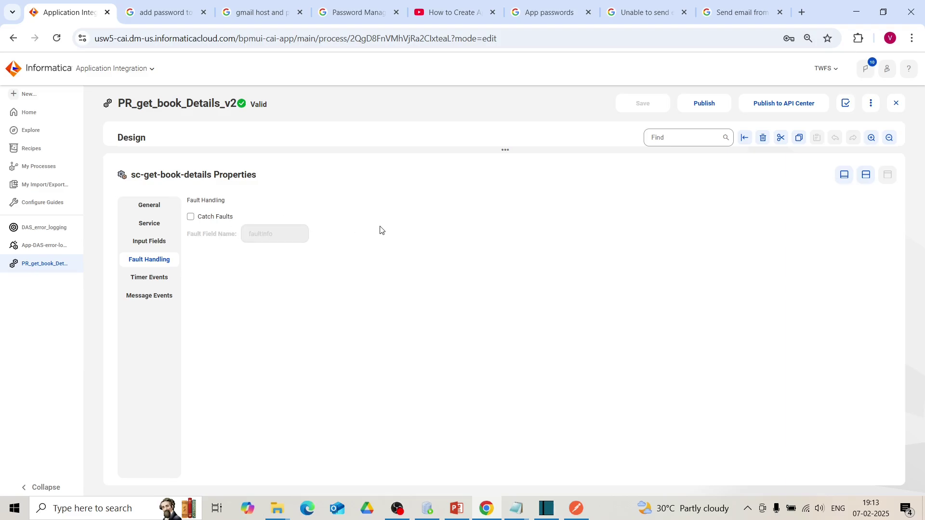
pyautogui.click(866, 175)
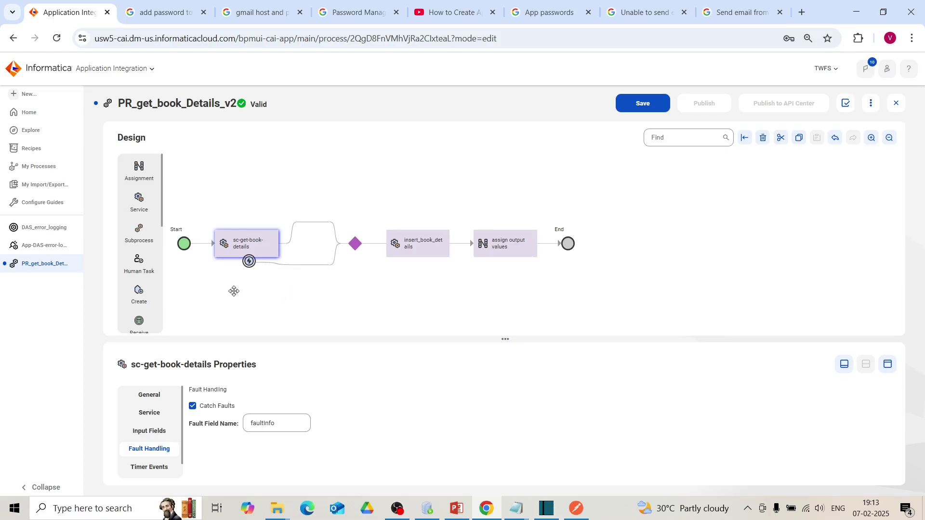
# Add a temp field named tmp_retry_counter of type Integer to the process's start properties.
pyautogui.click(185, 243)
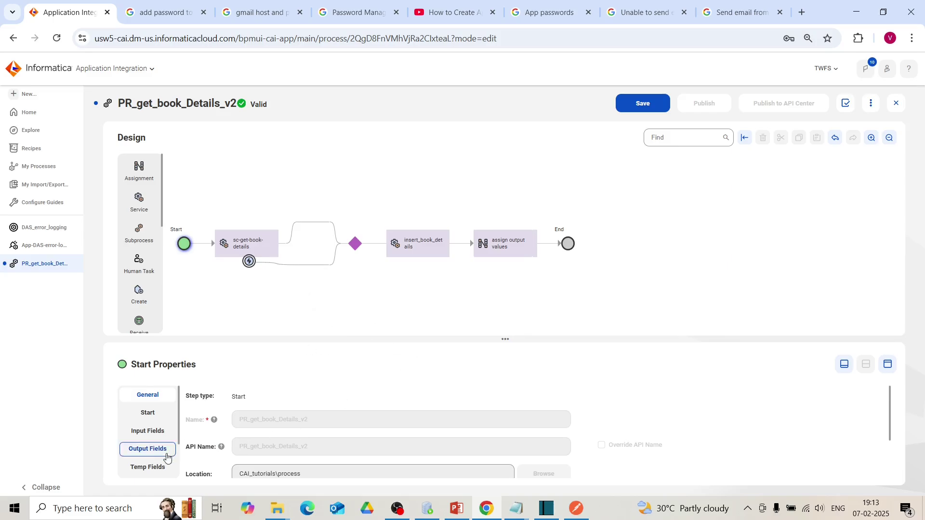
pyautogui.click(158, 471)
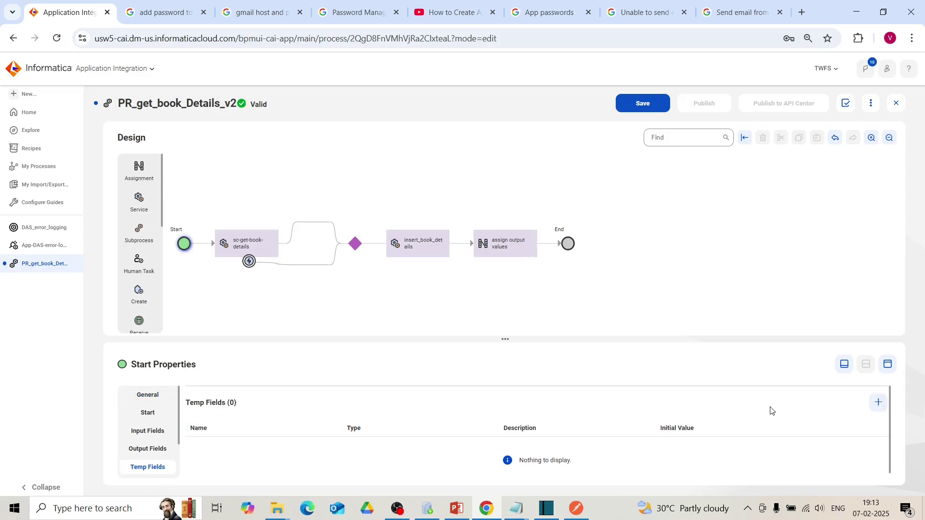
pyautogui.click(887, 366)
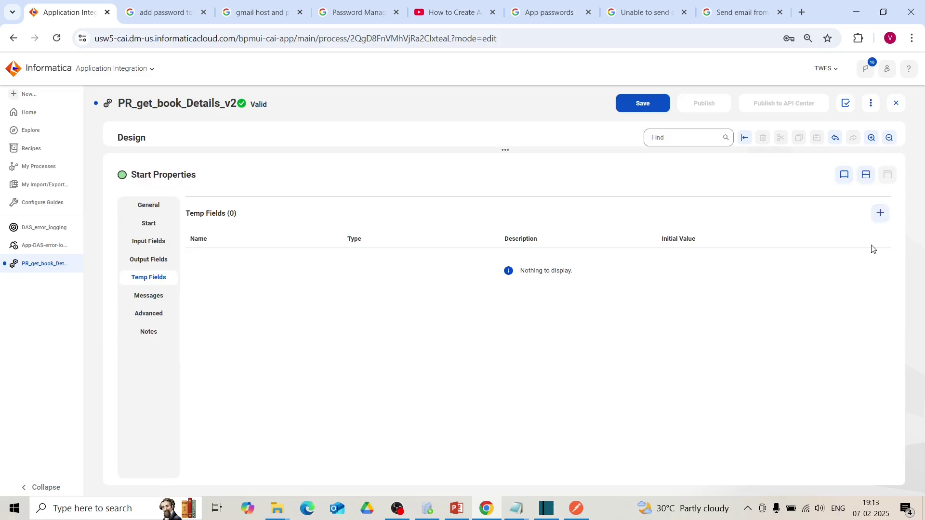
pyautogui.click(880, 218)
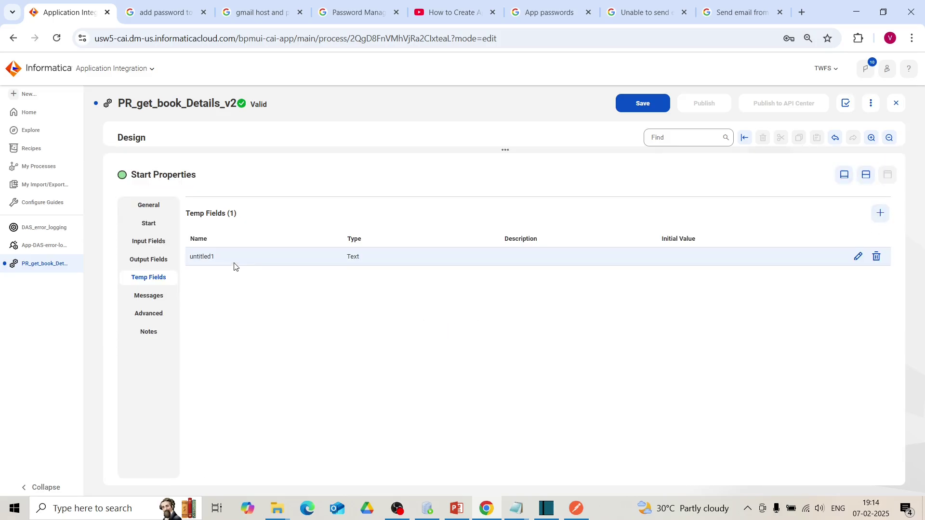
pyautogui.click(234, 262)
pyautogui.write('tmp_retry_counter')
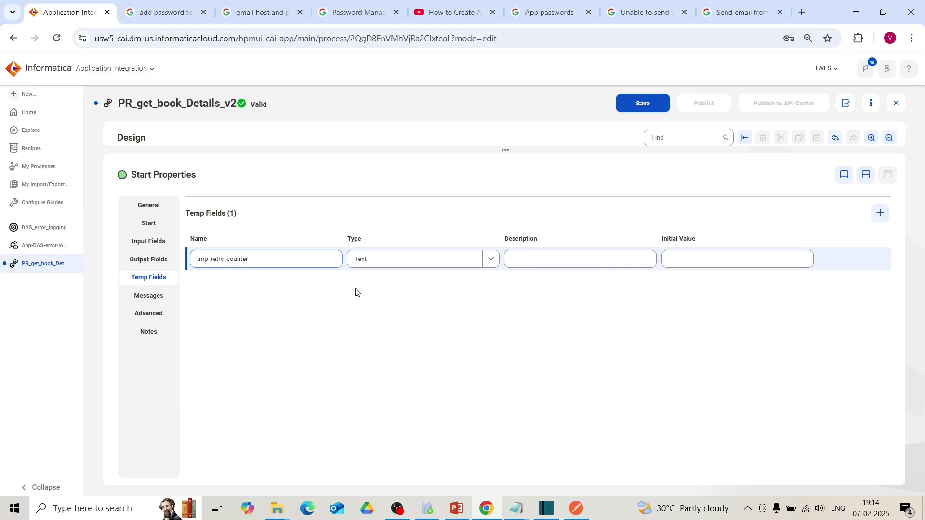
pyautogui.press('Return')
pyautogui.click(476, 261)
pyautogui.click(491, 260)
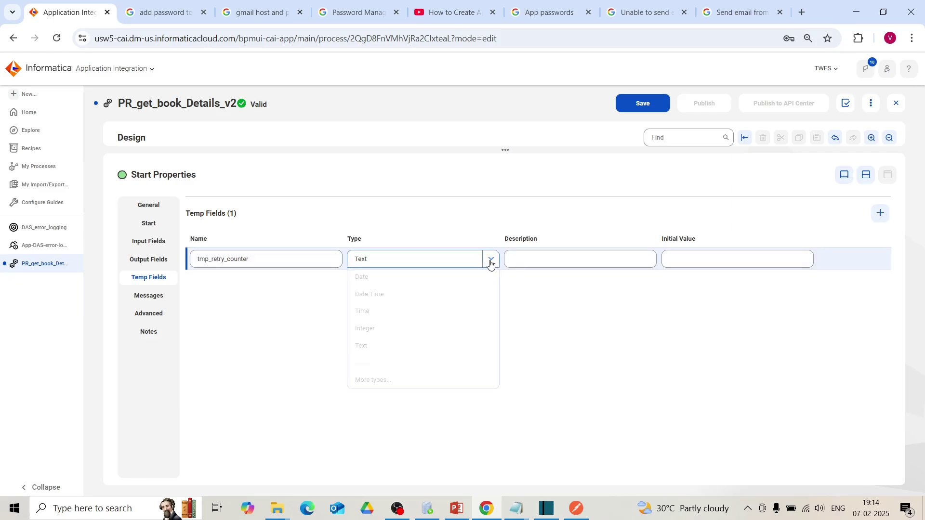
pyautogui.click(387, 330)
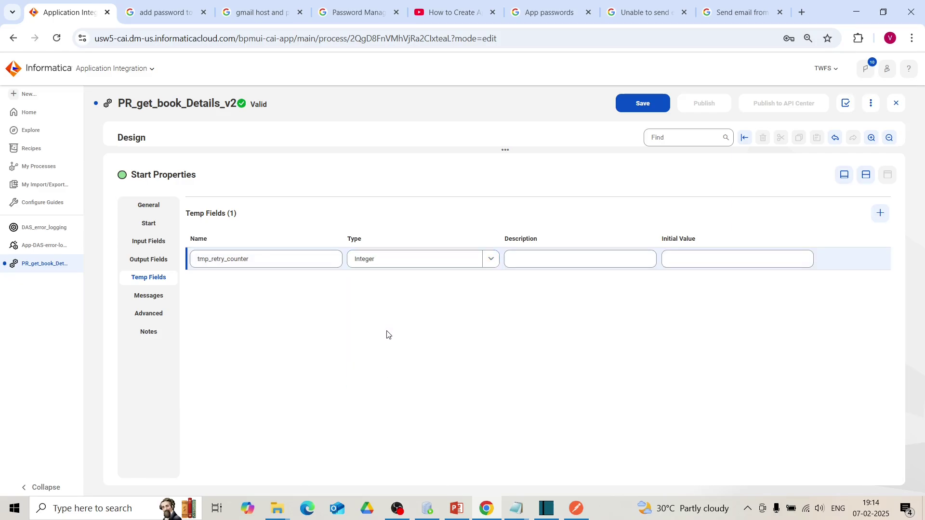
pyautogui.click(865, 174)
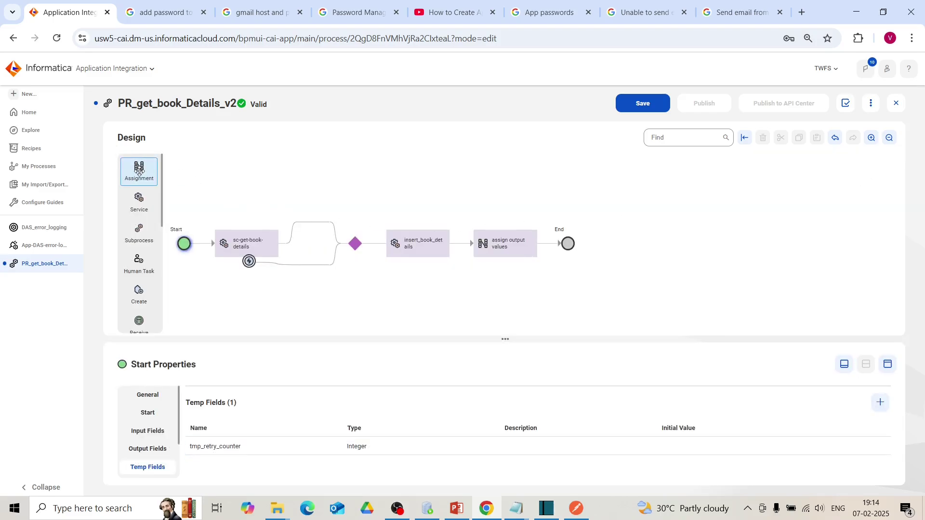
# Insert an assignment step between Start and sc-get-book-details that sets tmp_retry_counter to the content value 1.
pyautogui.moveTo(138, 170); pyautogui.dragTo(201, 244)
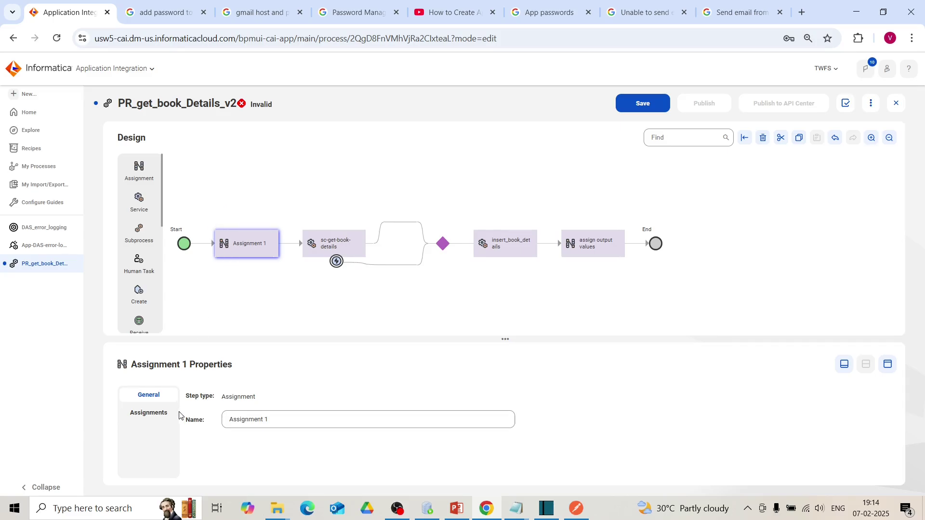
pyautogui.click(164, 415)
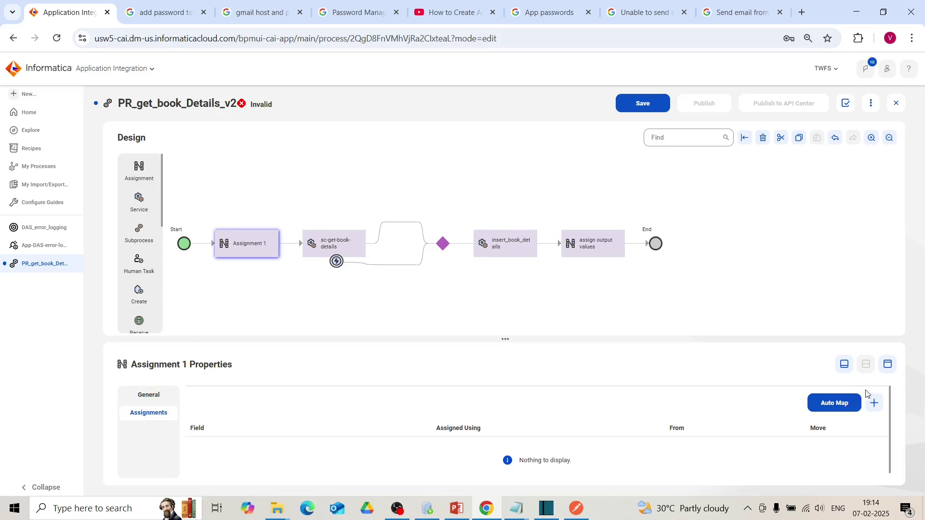
pyautogui.click(873, 404)
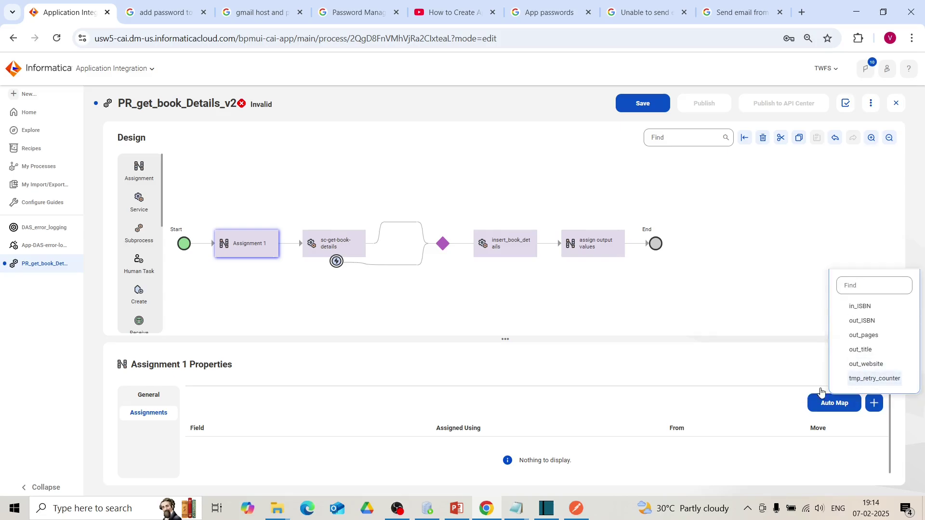
pyautogui.click(866, 380)
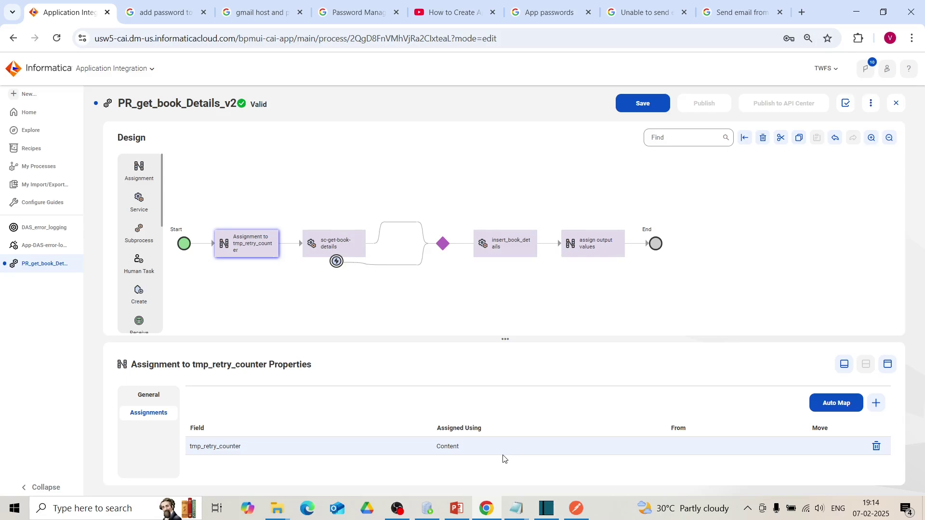
pyautogui.click(682, 448)
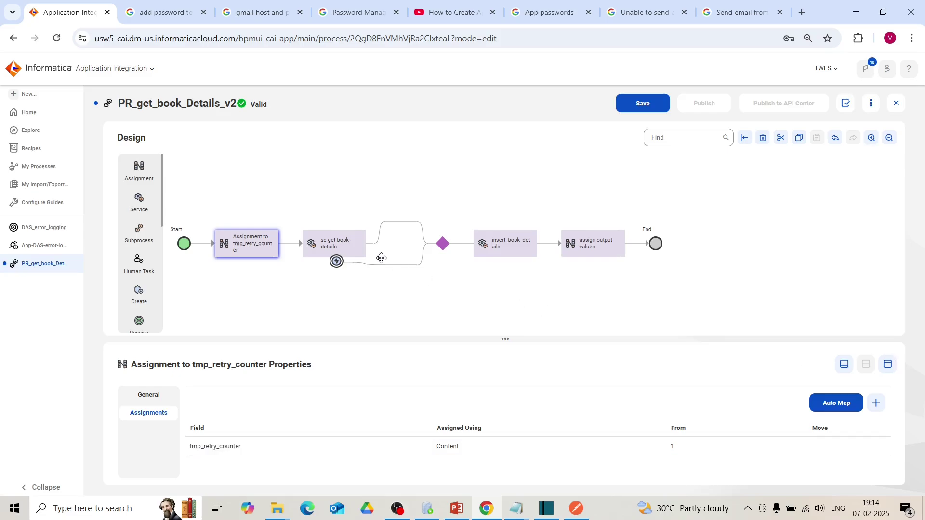
# Insert an assignment step on the fault path of sc-get-book-details and add the tmp_retry_counter field to it.
pyautogui.click(329, 246)
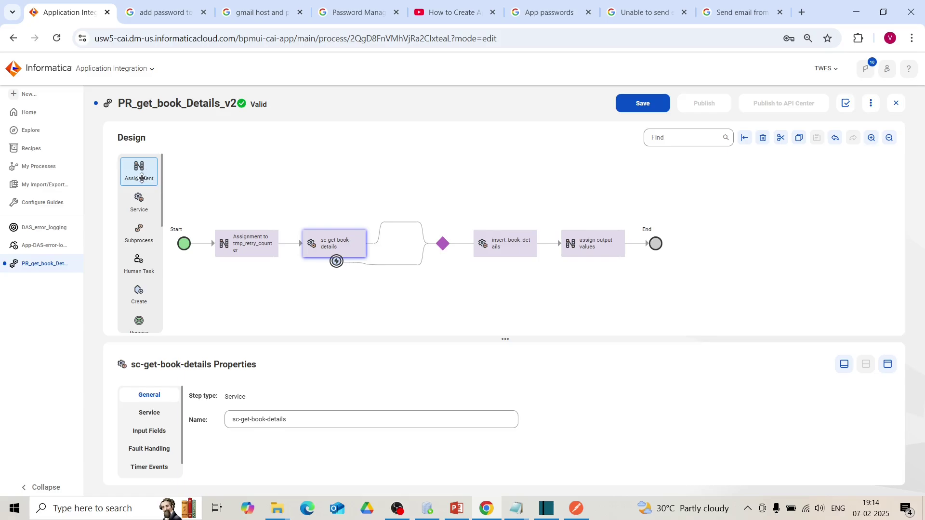
pyautogui.moveTo(141, 178); pyautogui.dragTo(389, 265)
pyautogui.moveTo(143, 183); pyautogui.dragTo(364, 250)
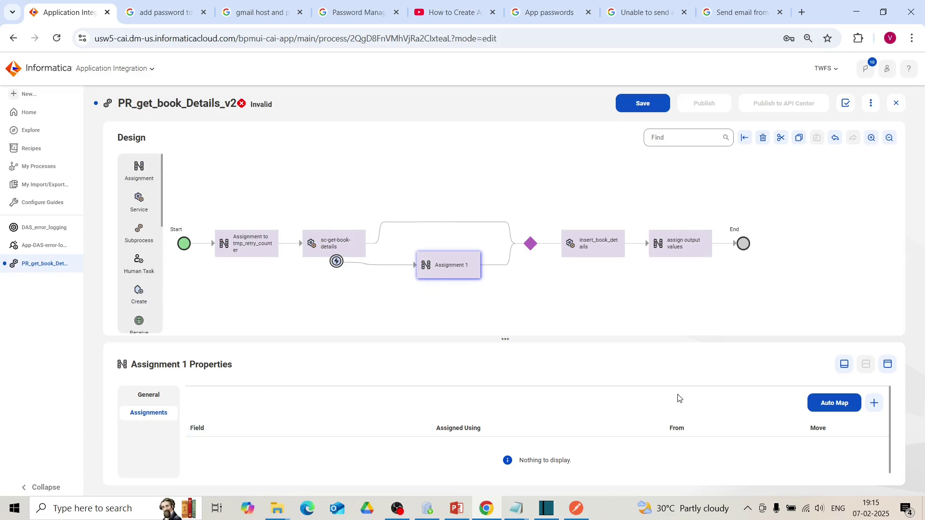
pyautogui.click(874, 404)
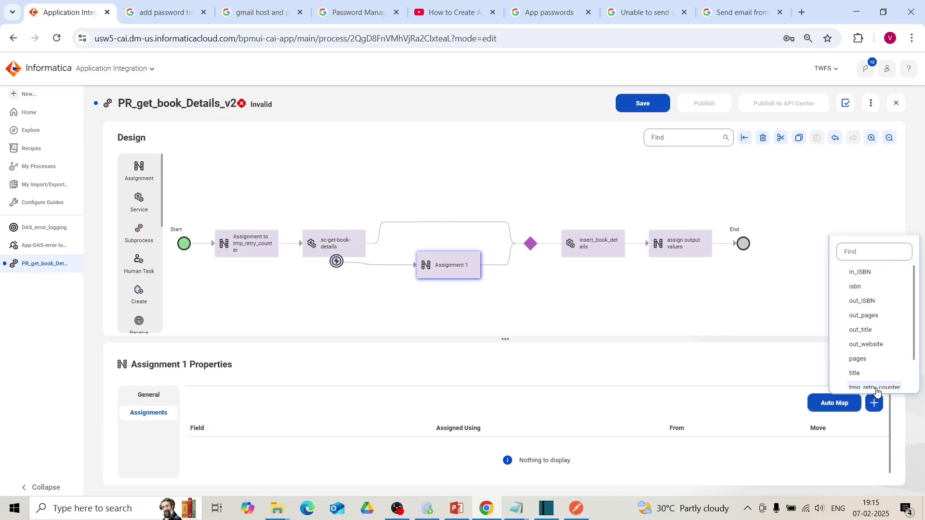
pyautogui.click(876, 388)
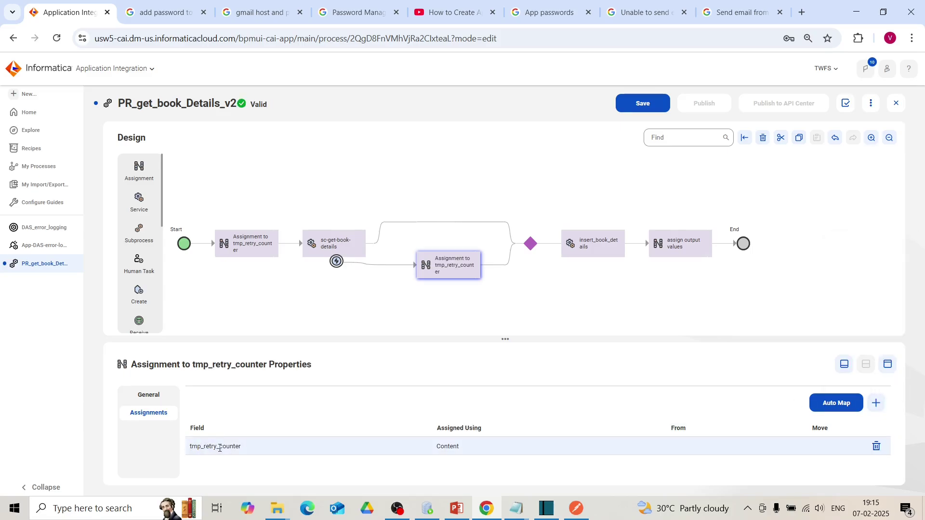
# Assign tmp_retry_counter on the fault path using the formula $temp.tmp_retry_counter + 1.
pyautogui.click(517, 446)
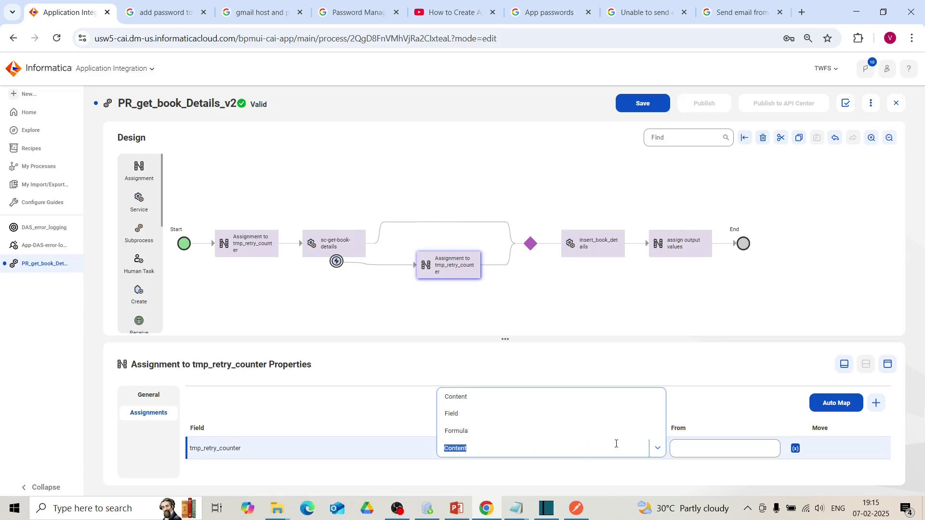
pyautogui.click(580, 432)
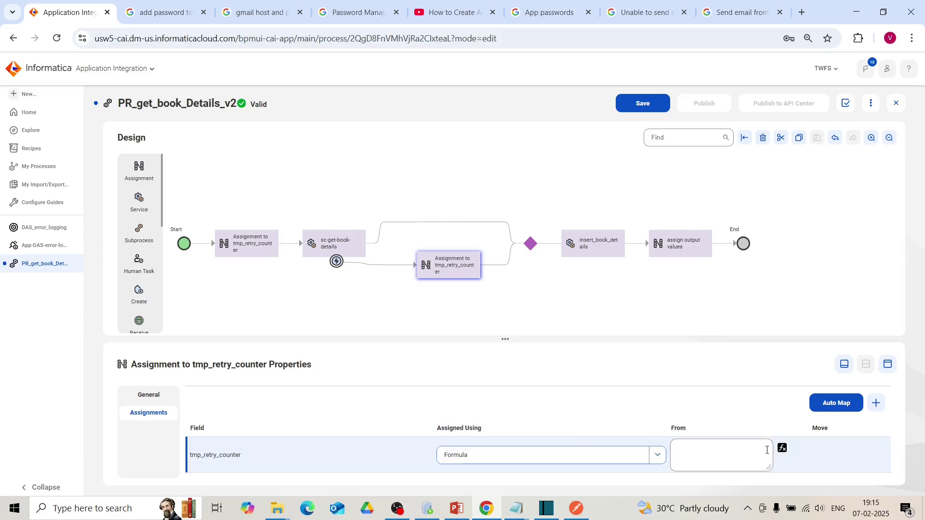
pyautogui.click(782, 449)
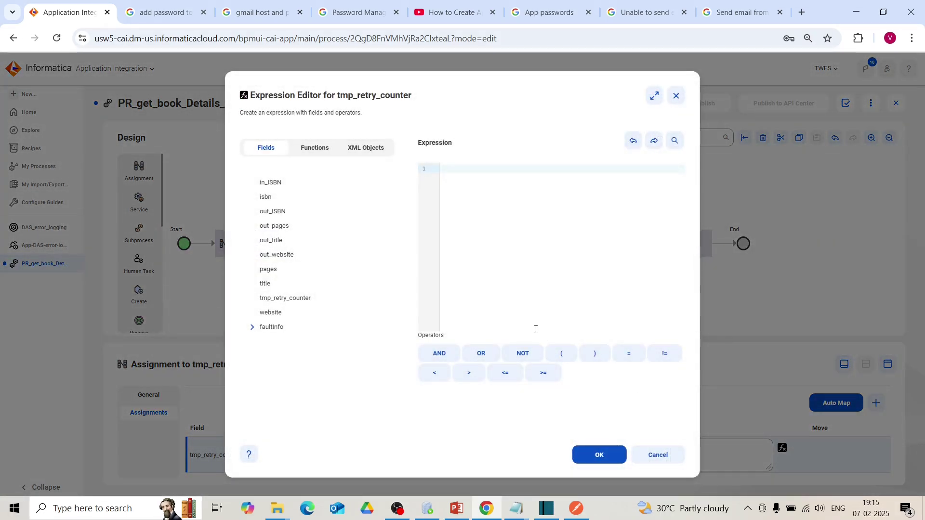
pyautogui.click(470, 208)
pyautogui.moveTo(377, 298)
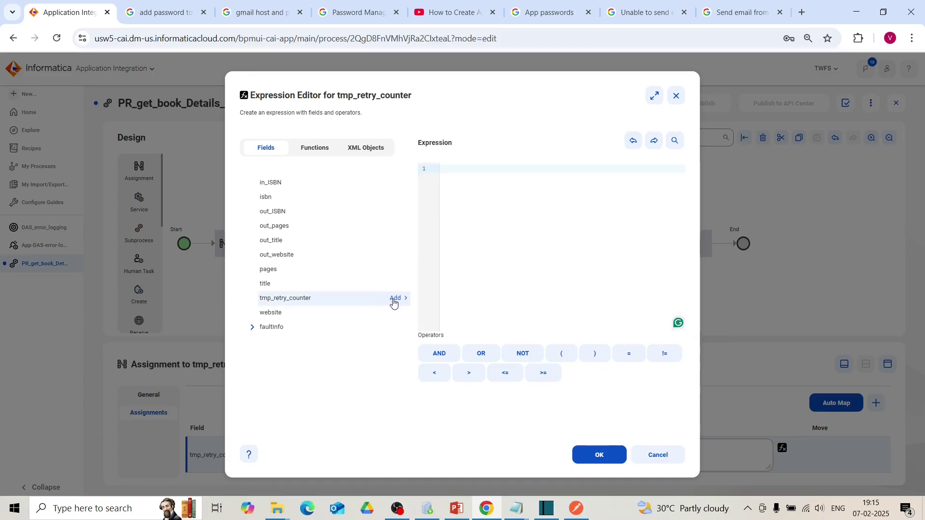
pyautogui.click(394, 299)
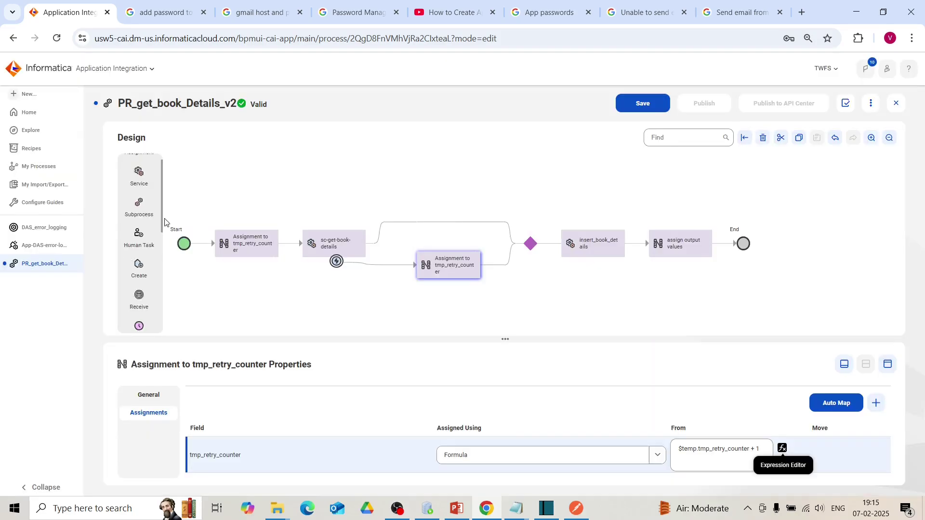
# Place a decision step after the fault path's counter assignment and finish its upper branch with an End step.
pyautogui.scroll(-5, 159, 311)
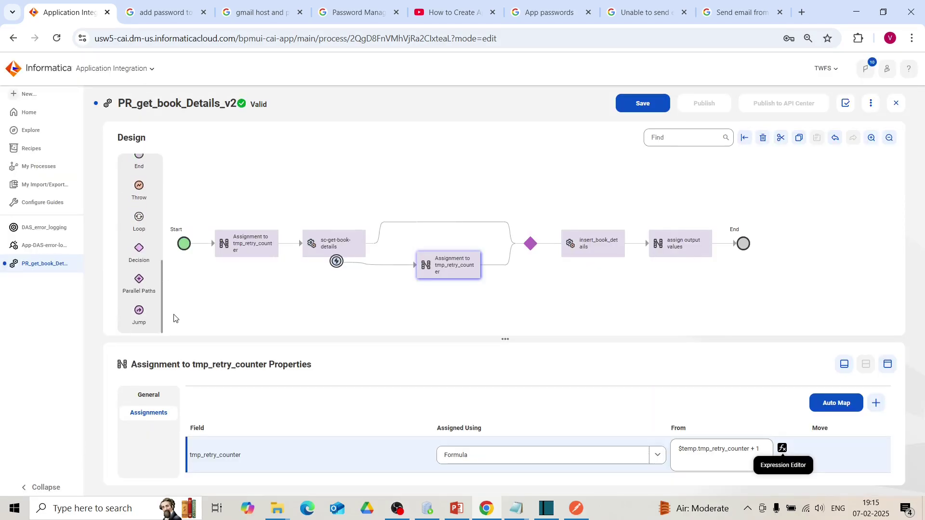
pyautogui.moveTo(139, 250); pyautogui.dragTo(493, 264)
pyautogui.moveTo(138, 161); pyautogui.dragTo(544, 264)
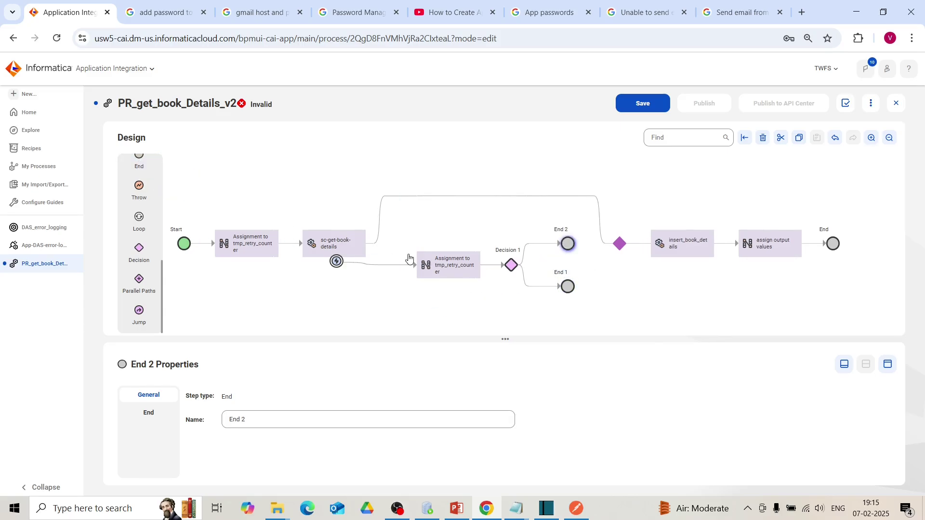
# Set the content value of tmp_retry_counter to 0 in the assignment step after Start.
pyautogui.click(247, 244)
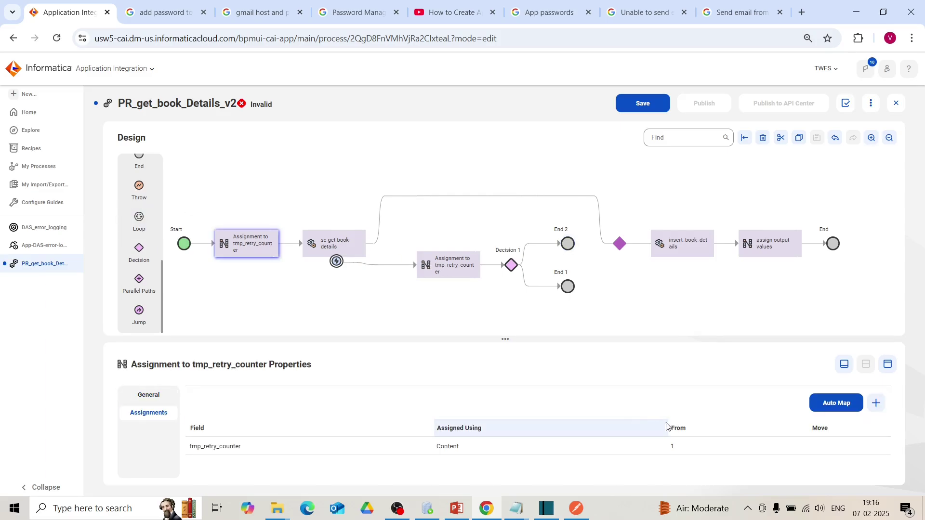
pyautogui.click(684, 448)
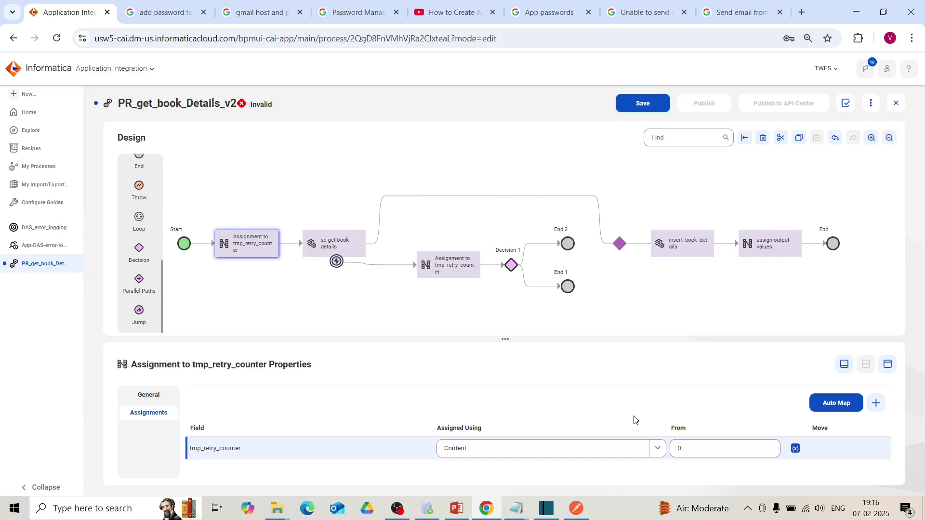
pyautogui.click(477, 273)
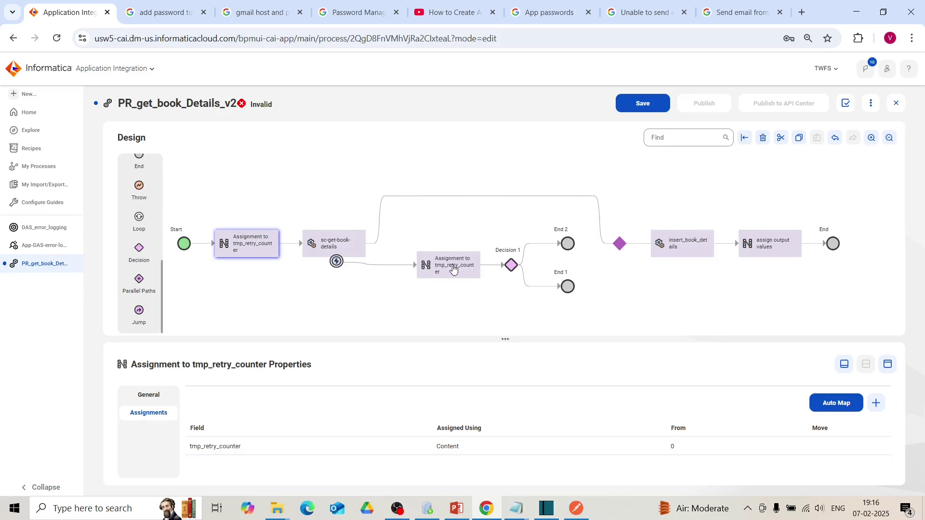
pyautogui.click(457, 269)
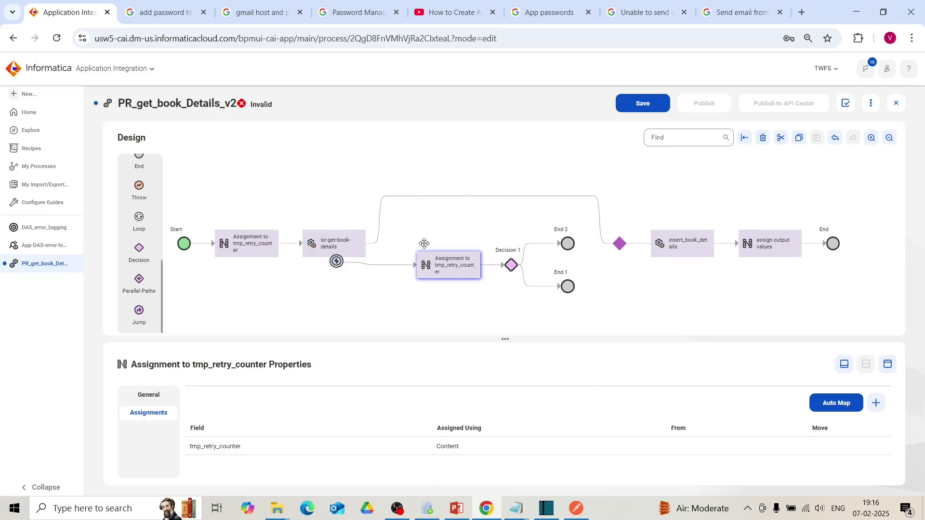
# Base the fault path's decision step on the field tmp_retry_counter.
pyautogui.click(512, 266)
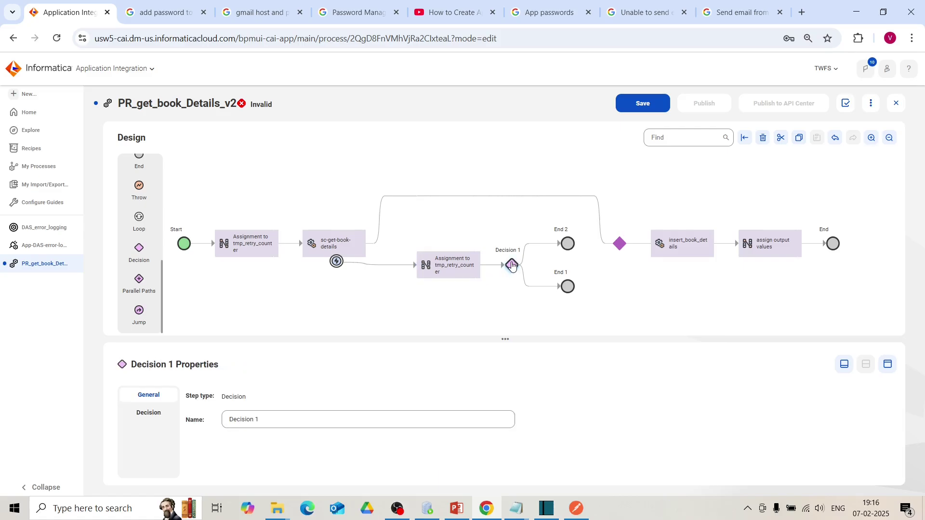
pyautogui.click(149, 416)
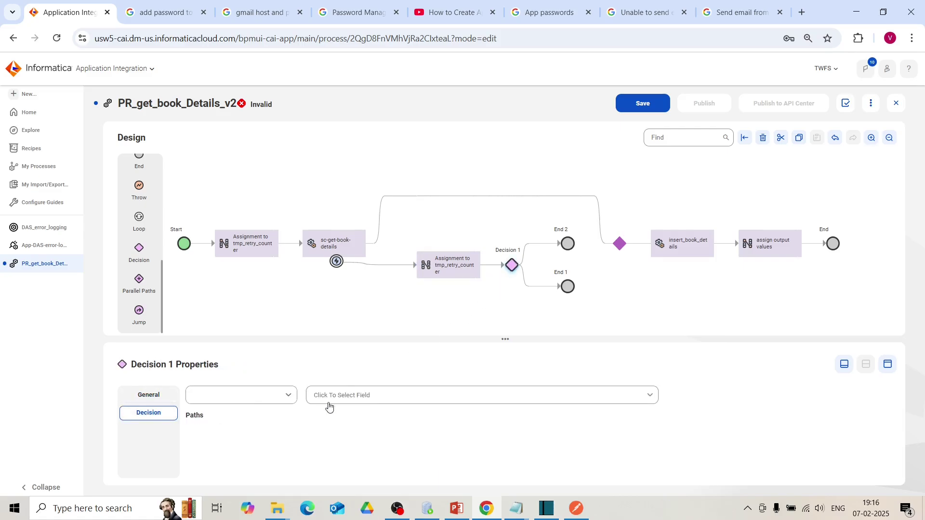
pyautogui.click(650, 399)
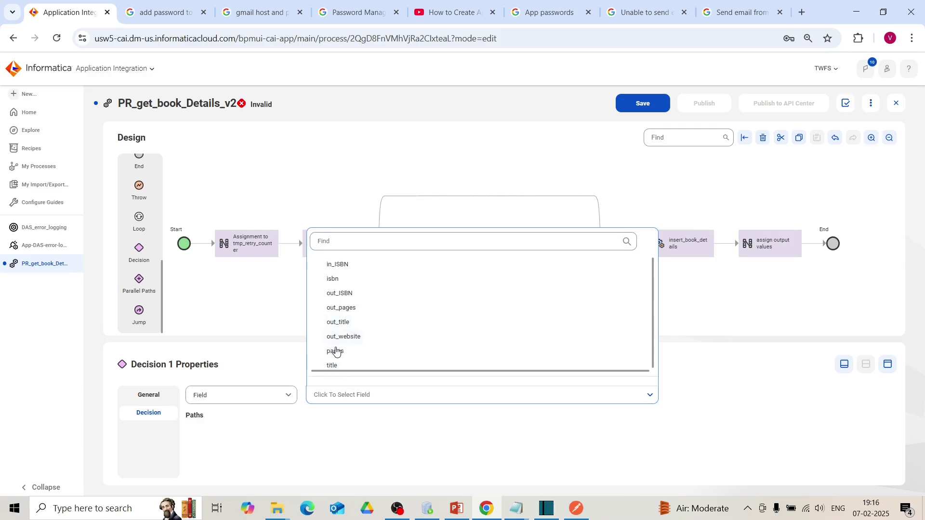
pyautogui.click(592, 430)
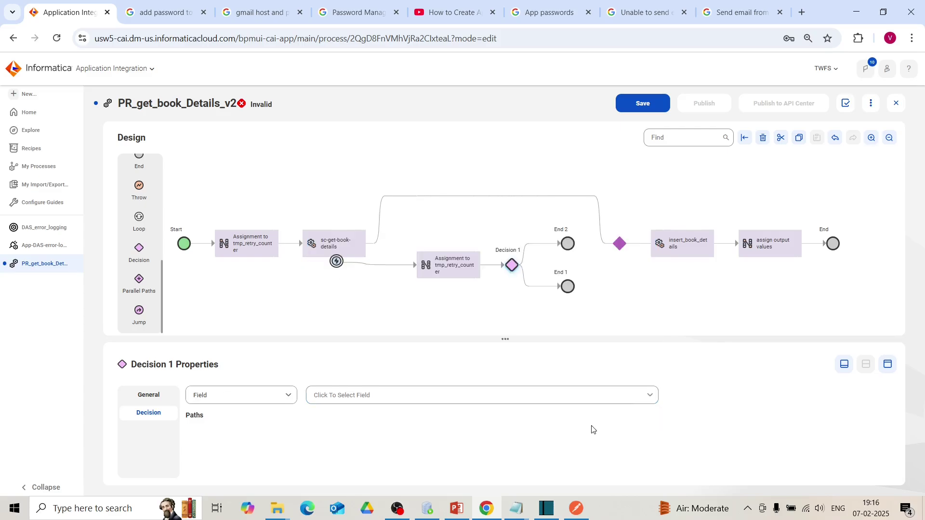
pyautogui.click(658, 399)
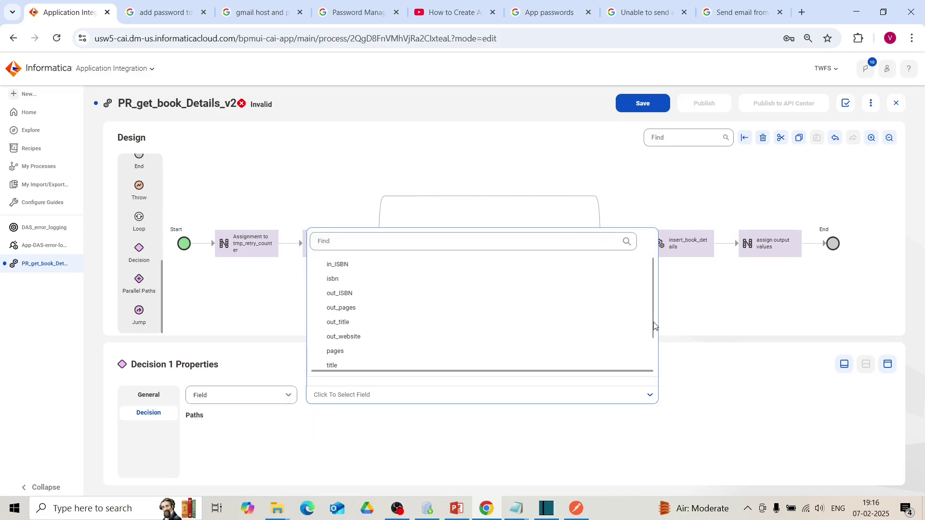
pyautogui.moveTo(654, 322); pyautogui.dragTo(656, 362)
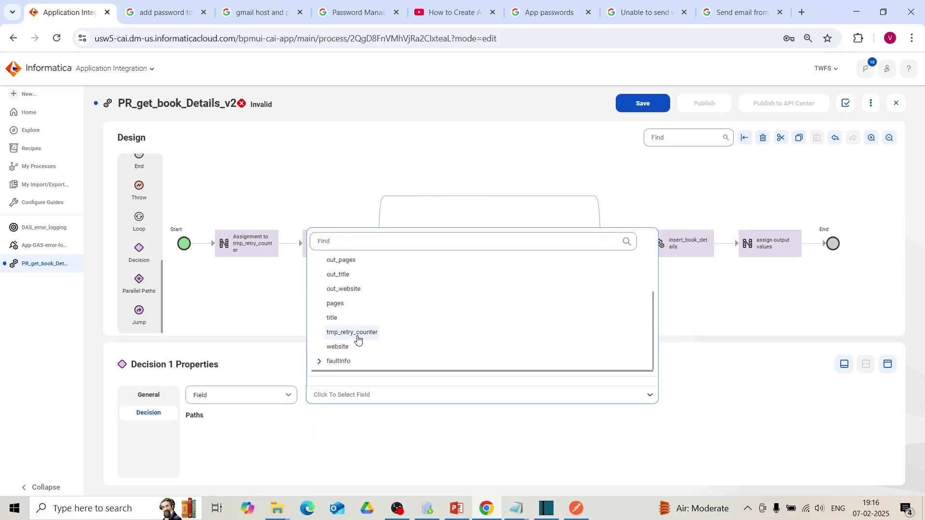
pyautogui.click(352, 332)
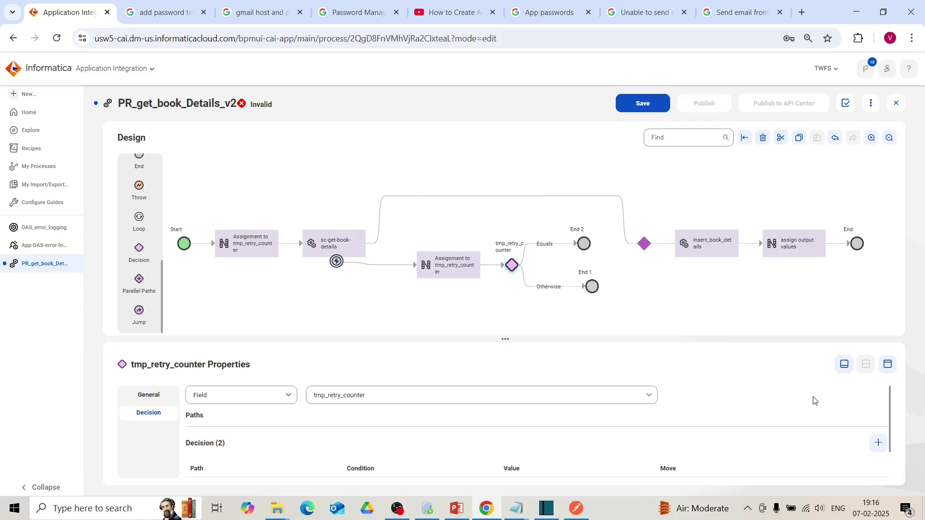
# Set Path 1 of the tmp_retry_counter decision to the condition Greater than with the value 2.
pyautogui.click(888, 365)
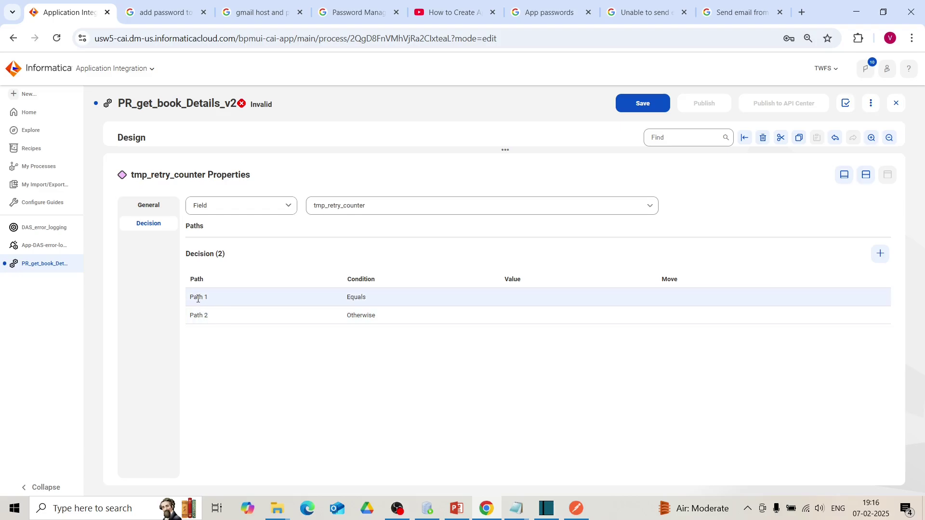
pyautogui.click(394, 301)
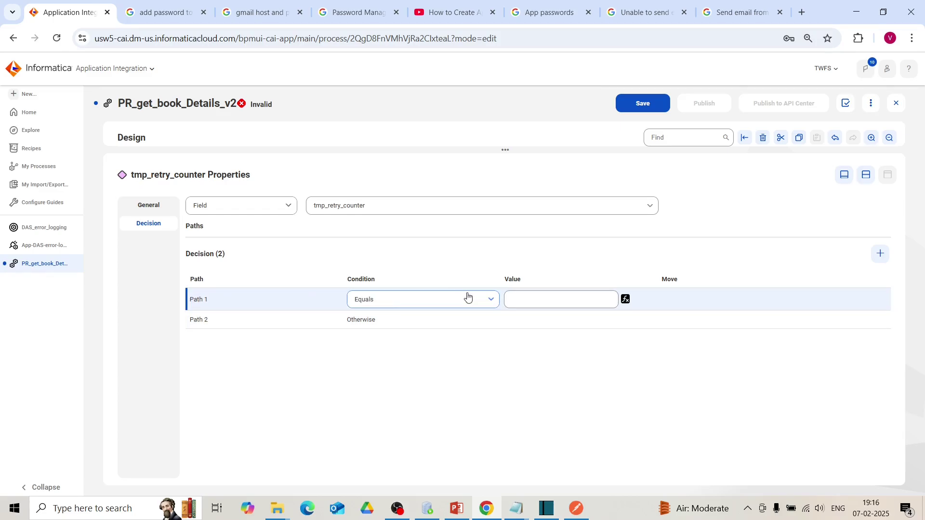
pyautogui.click(491, 301)
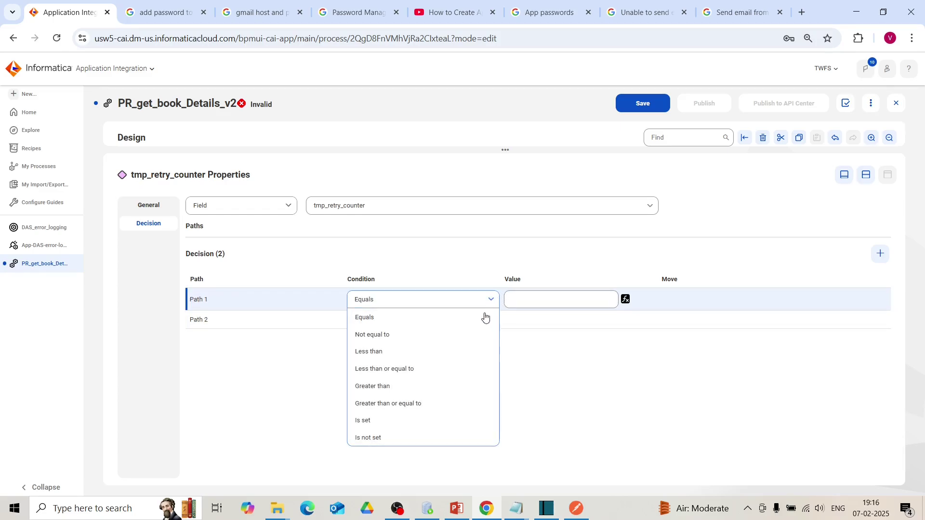
pyautogui.click(404, 392)
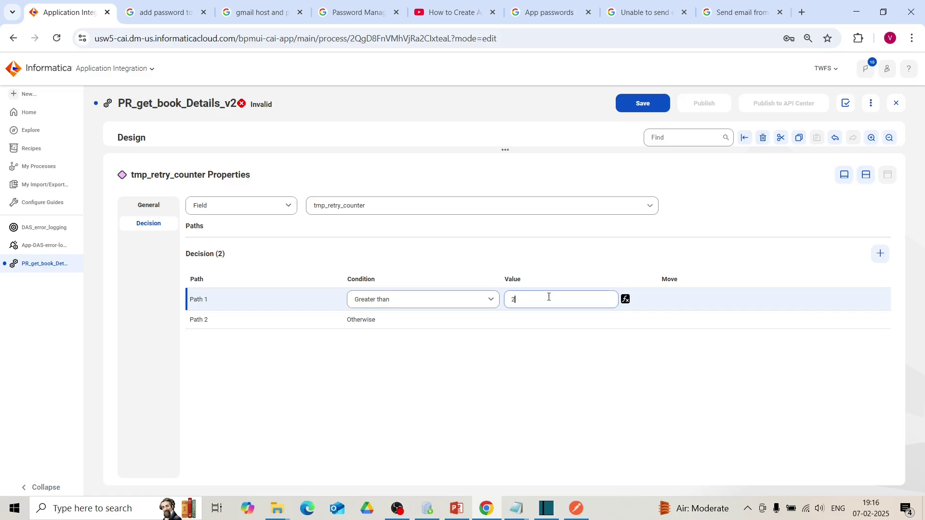
pyautogui.click(516, 364)
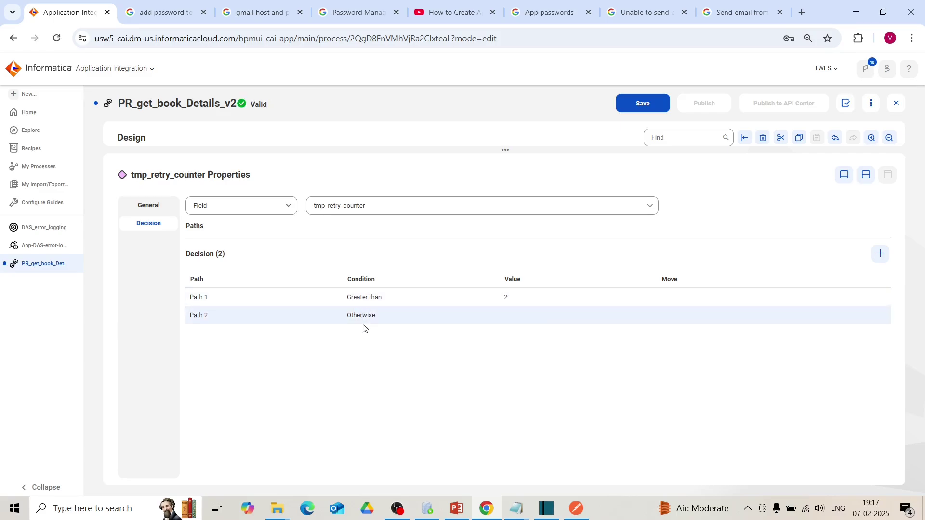
pyautogui.click(866, 175)
# Insert a Wait step on the decision's Greater than (2) branch, before its End step.
pyautogui.click(605, 244)
pyautogui.scroll(-1, 157, 211)
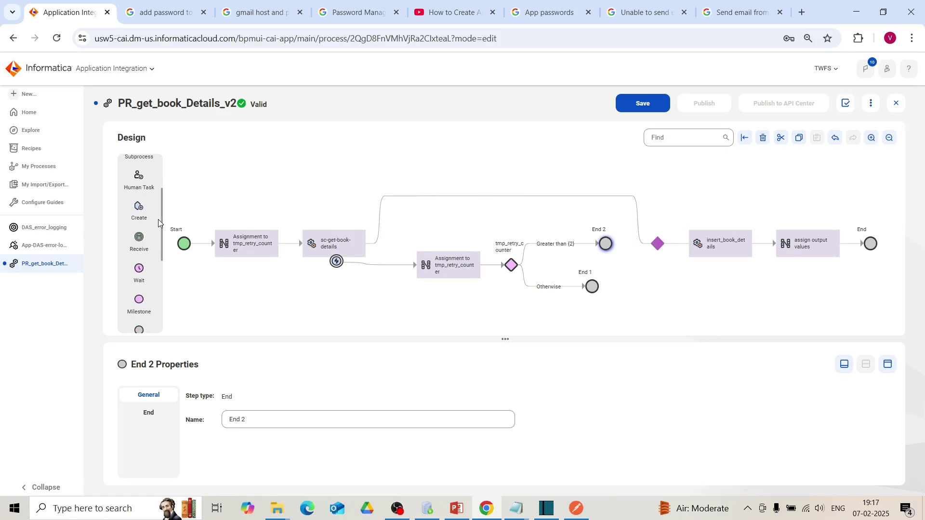
pyautogui.moveTo(139, 272); pyautogui.dragTo(552, 244)
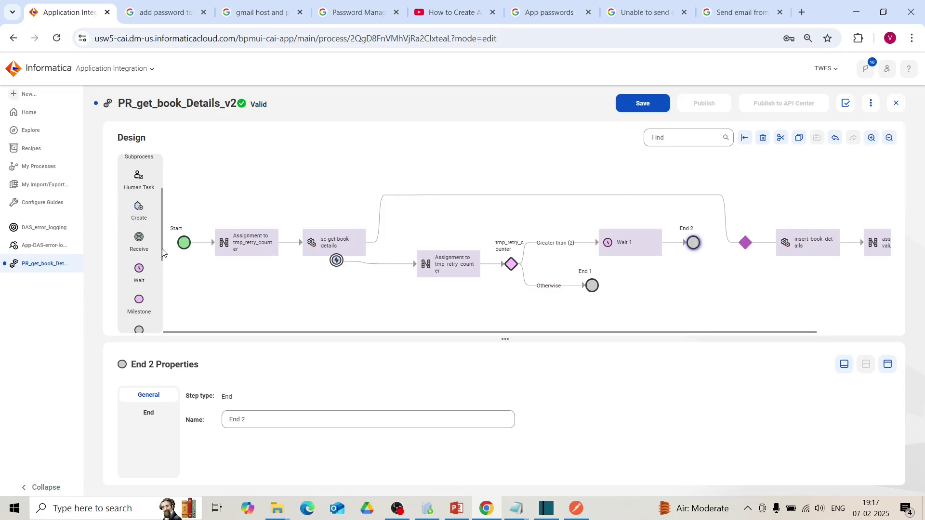
# Add a Jump step after the Wait step in place of the End step and point it to sc-get-book-details.
pyautogui.moveTo(163, 251); pyautogui.dragTo(163, 309)
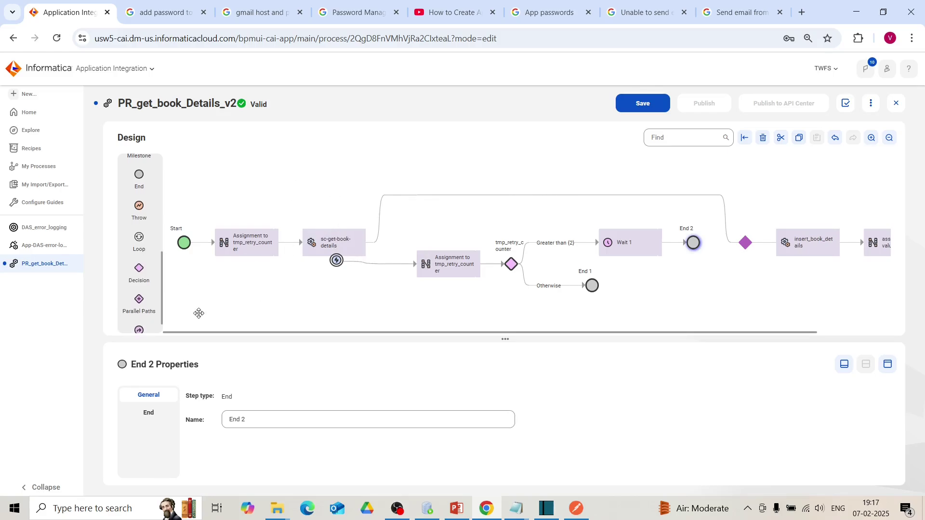
pyautogui.scroll(-1, 141, 293)
pyautogui.moveTo(140, 313); pyautogui.dragTo(675, 241)
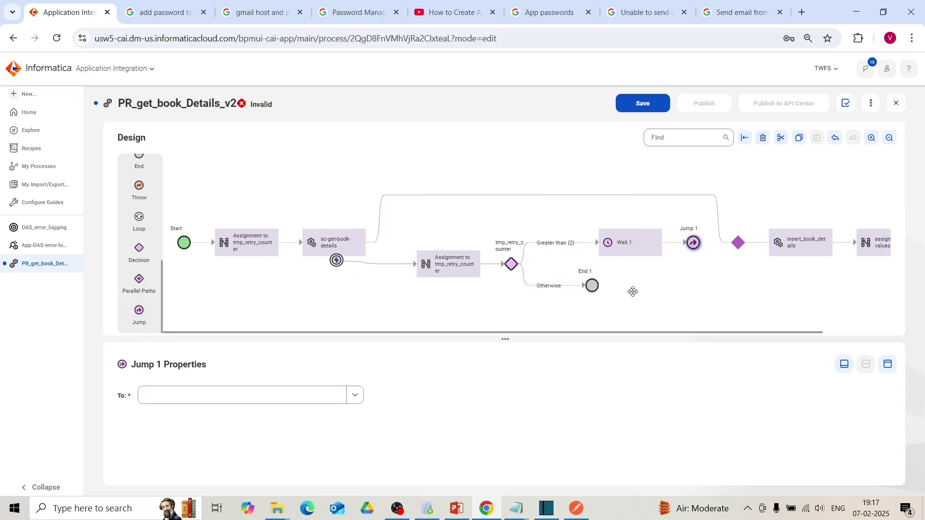
pyautogui.click(359, 399)
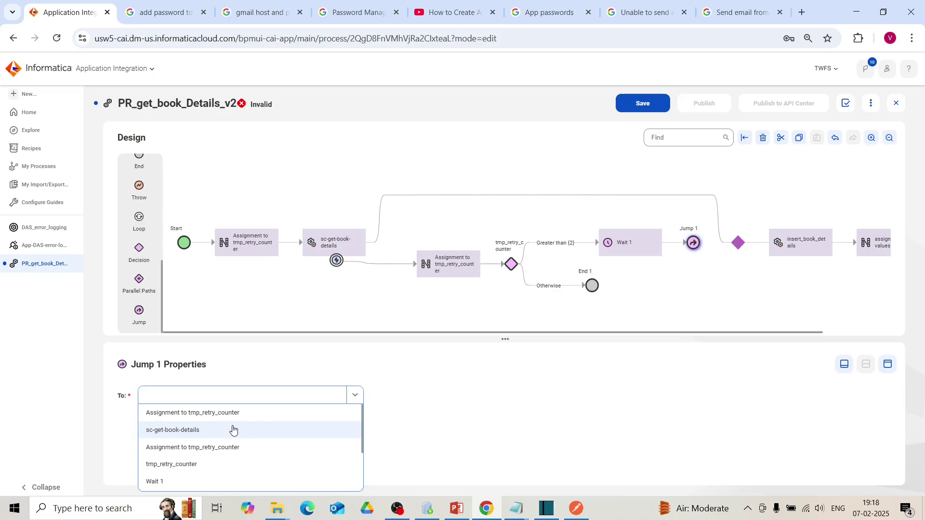
pyautogui.click(207, 432)
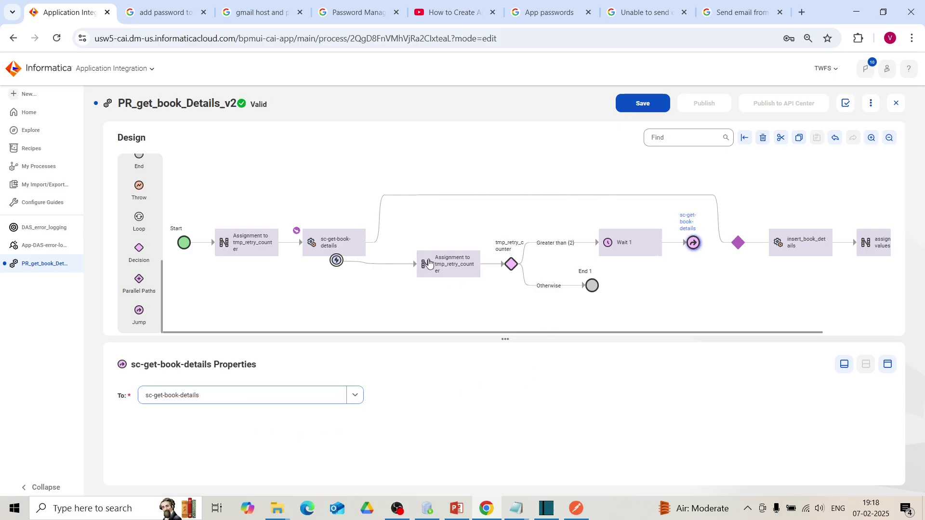
# Move the Wait step from the Greater than (2) branch to the Otherwise branch, before its End step.
pyautogui.click(512, 264)
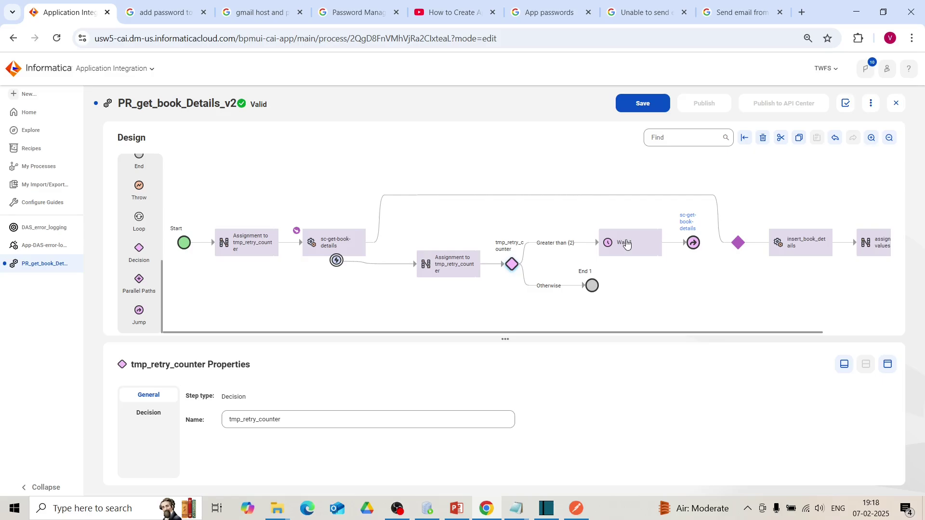
pyautogui.moveTo(627, 244); pyautogui.dragTo(582, 284)
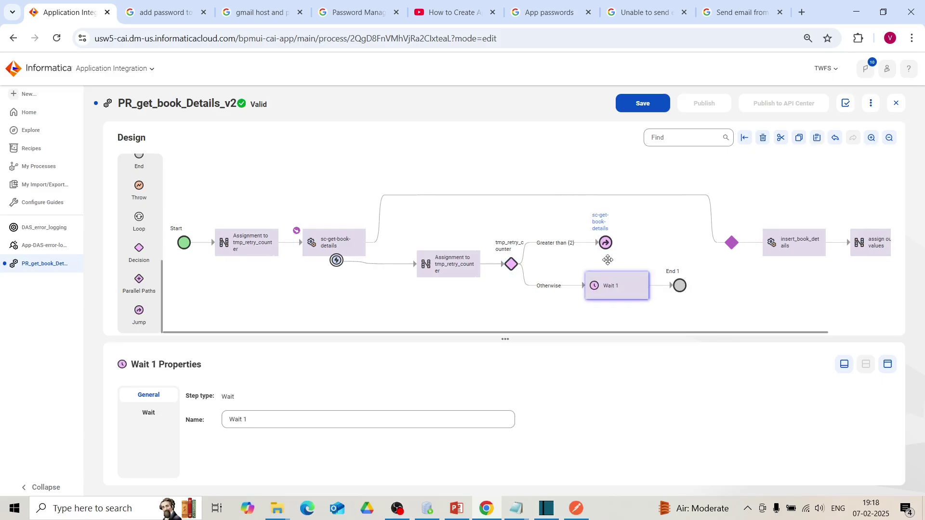
# Move the Jump step to the Otherwise branch after the Wait step, and end the Greater than (2) branch with an End step.
pyautogui.moveTo(678, 286); pyautogui.dragTo(621, 246)
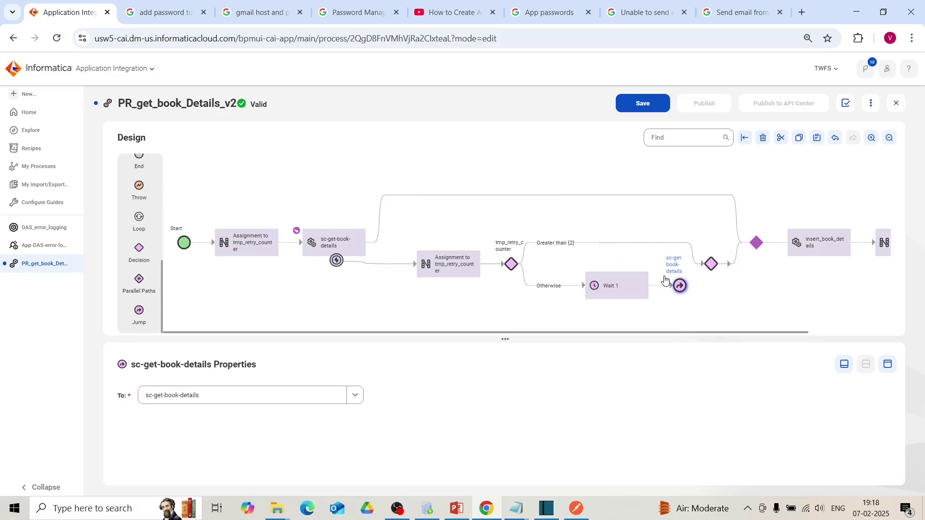
pyautogui.moveTo(140, 162); pyautogui.dragTo(588, 256)
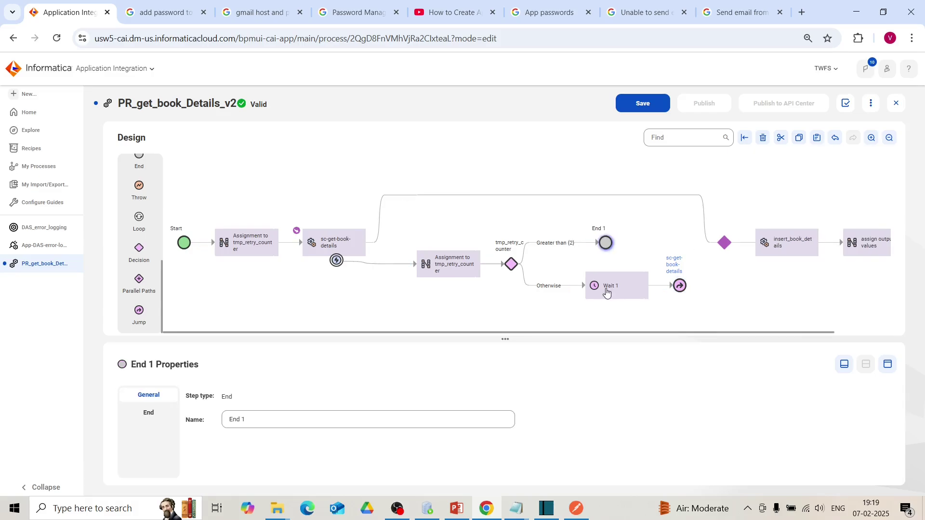
# Set the Wait step on the Otherwise branch to continue after a wait period of 5 seconds.
pyautogui.click(606, 293)
pyautogui.click(144, 413)
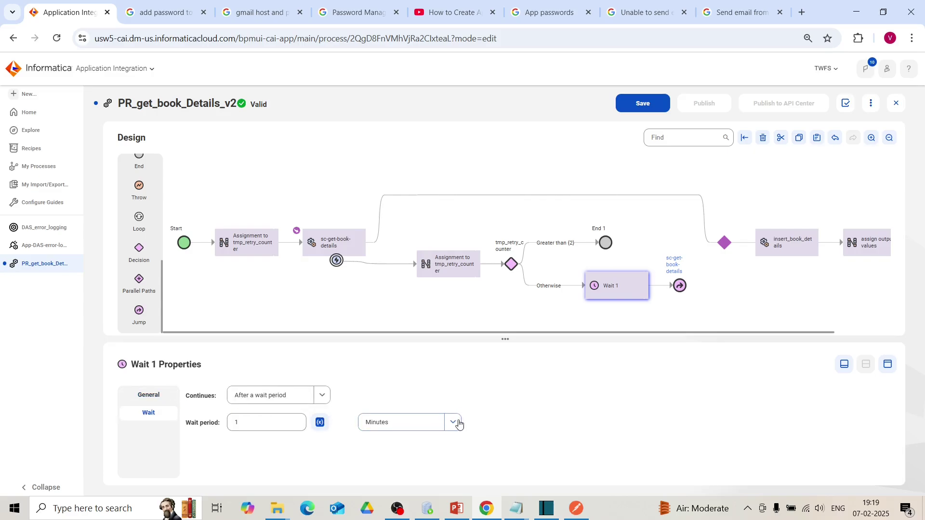
pyautogui.click(455, 422)
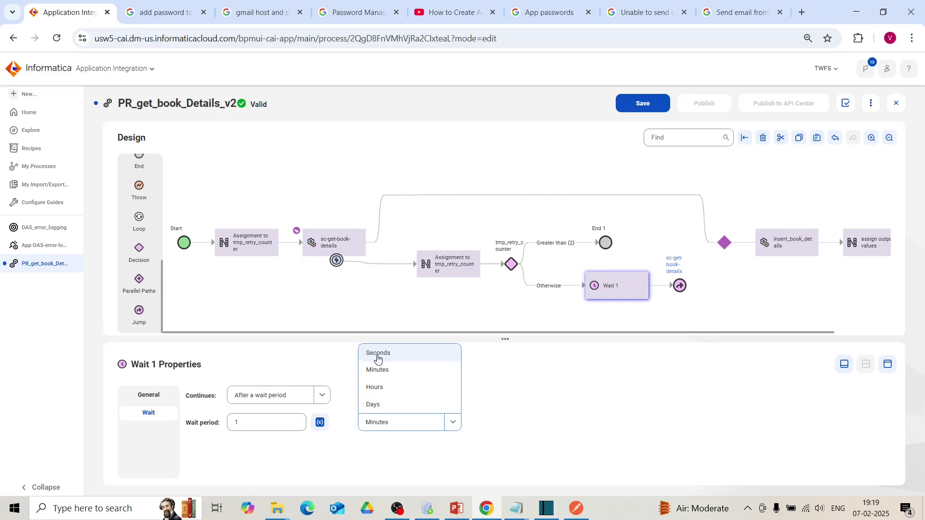
pyautogui.click(378, 354)
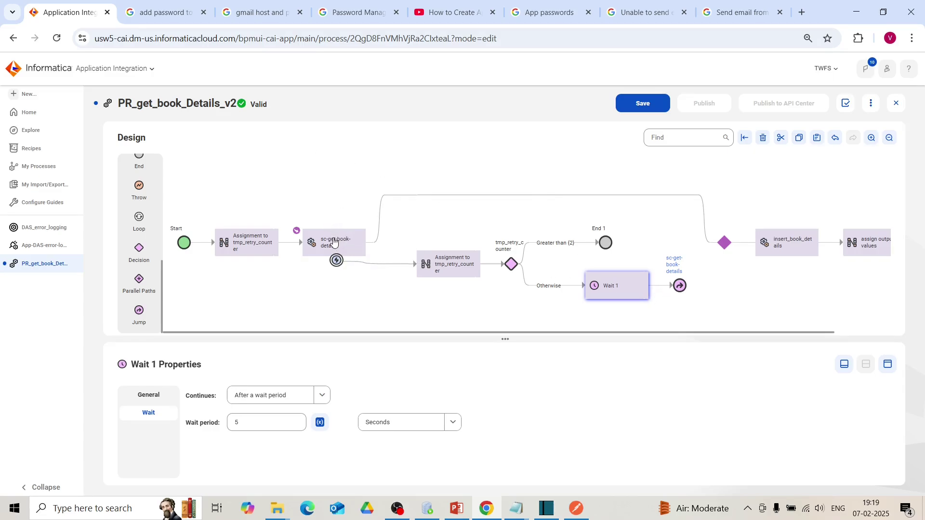
# Insert a Service step before the End step on the Greater than (2) branch, using the App-DAS-error-logging connection.
pyautogui.click(335, 242)
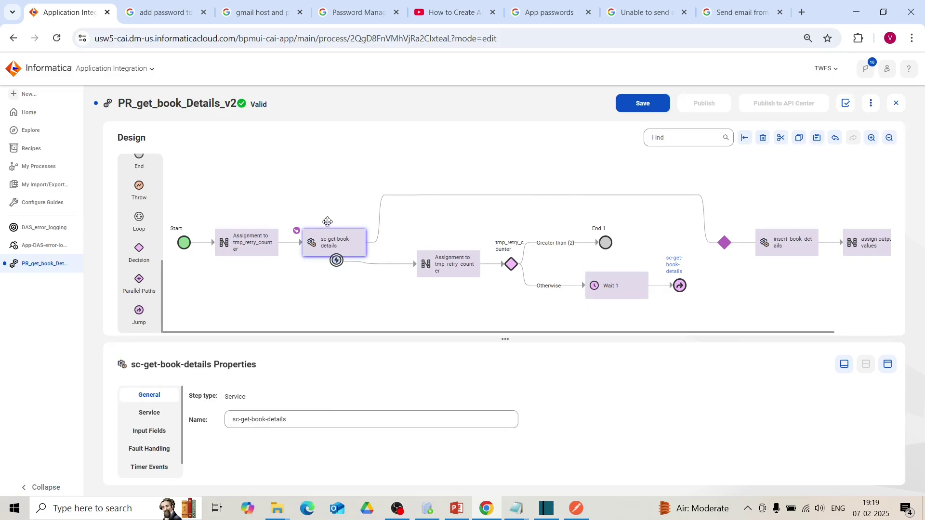
pyautogui.moveTo(139, 203); pyautogui.dragTo(566, 260)
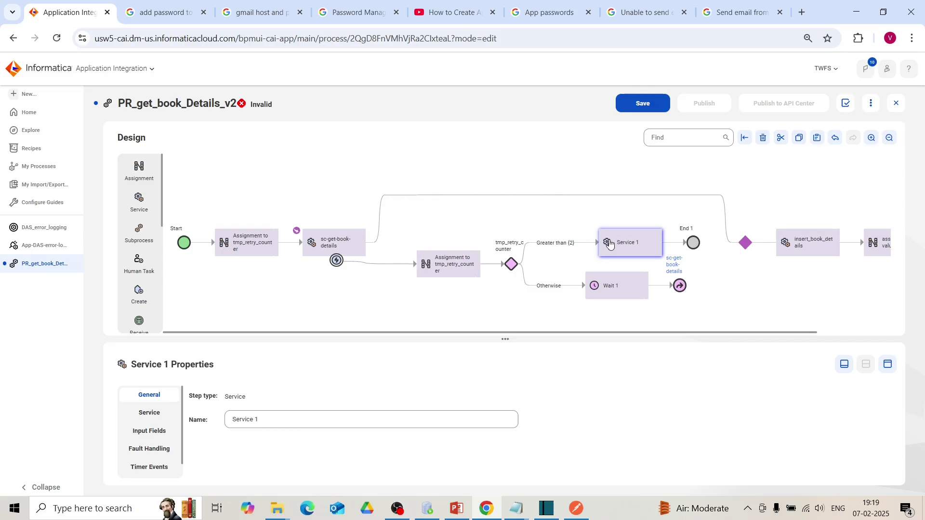
pyautogui.click(139, 414)
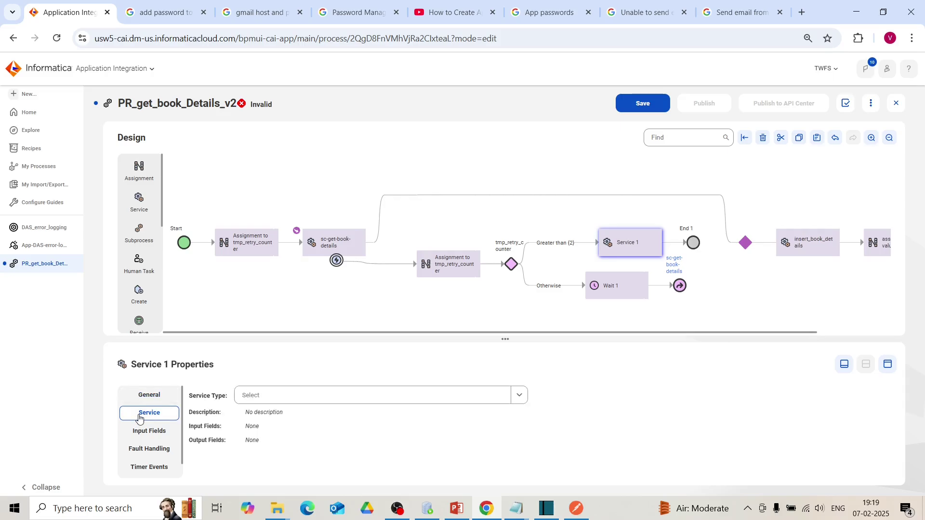
pyautogui.click(519, 396)
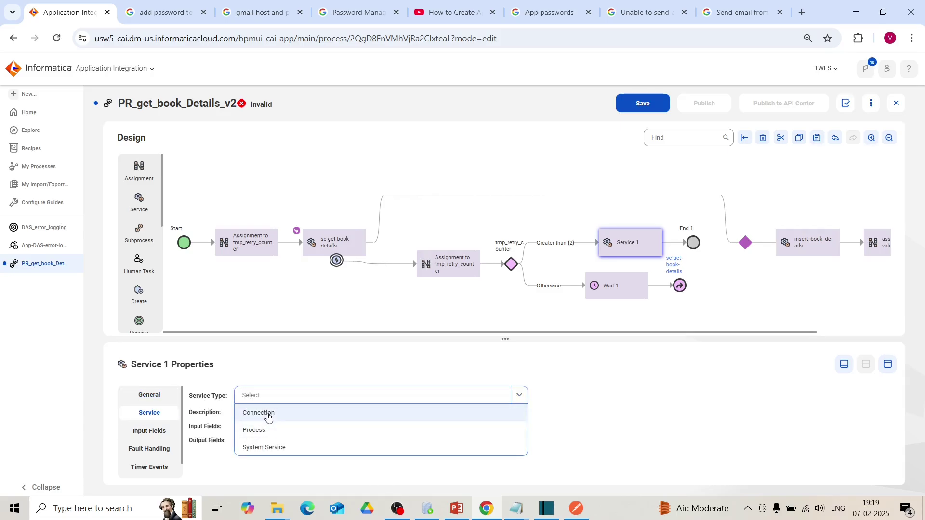
pyautogui.press('Return')
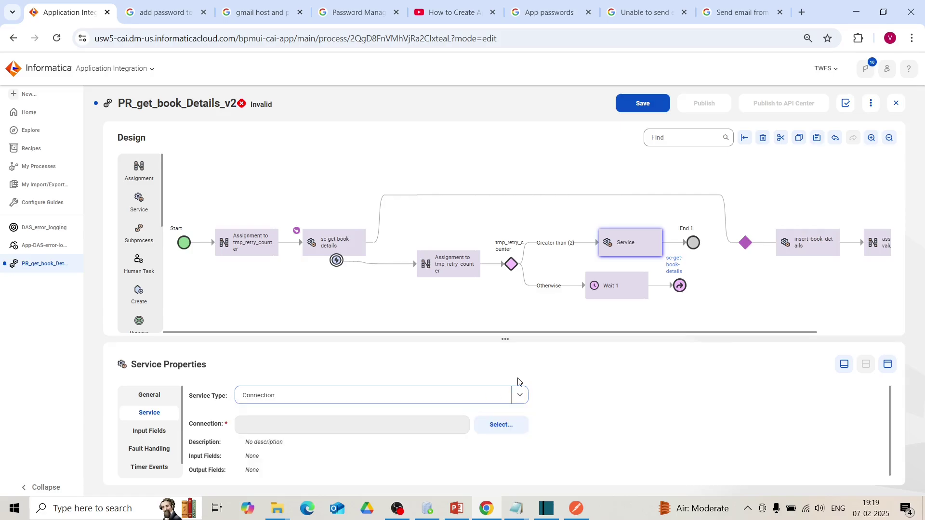
pyautogui.click(484, 426)
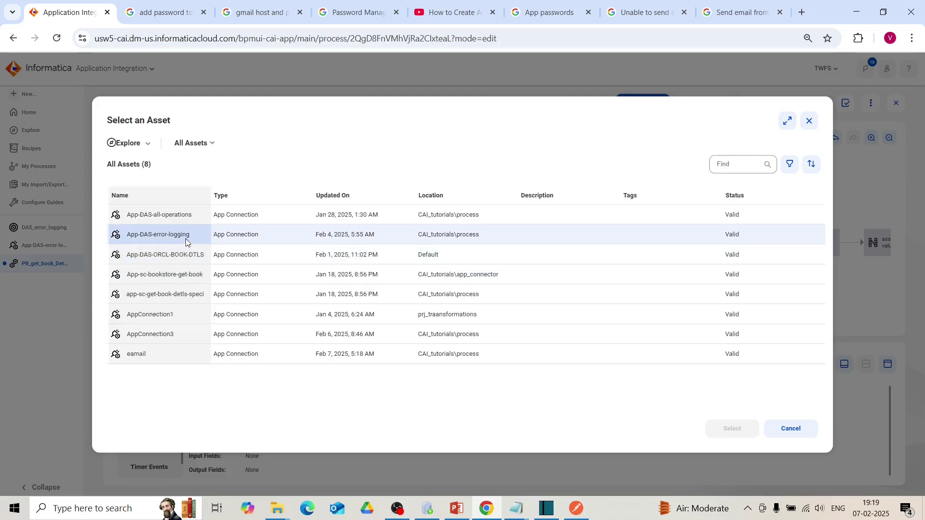
pyautogui.click(184, 237)
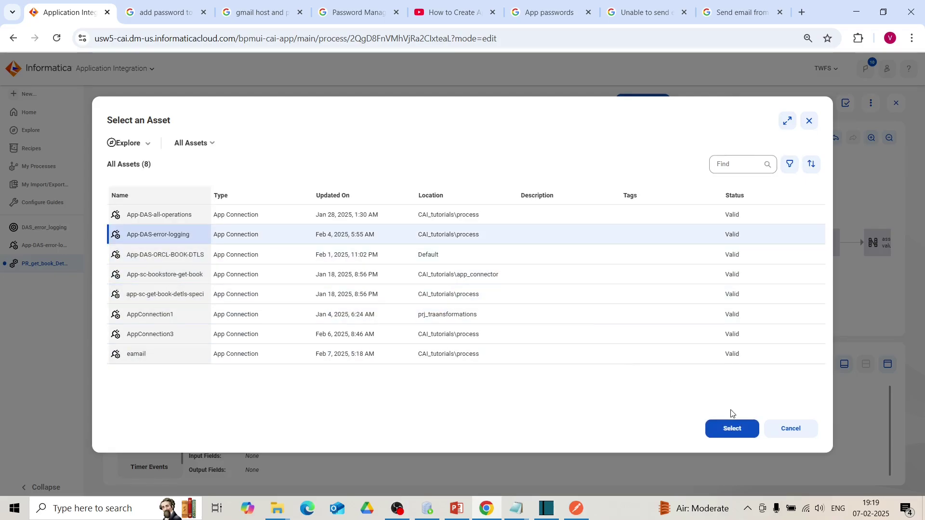
pyautogui.click(741, 429)
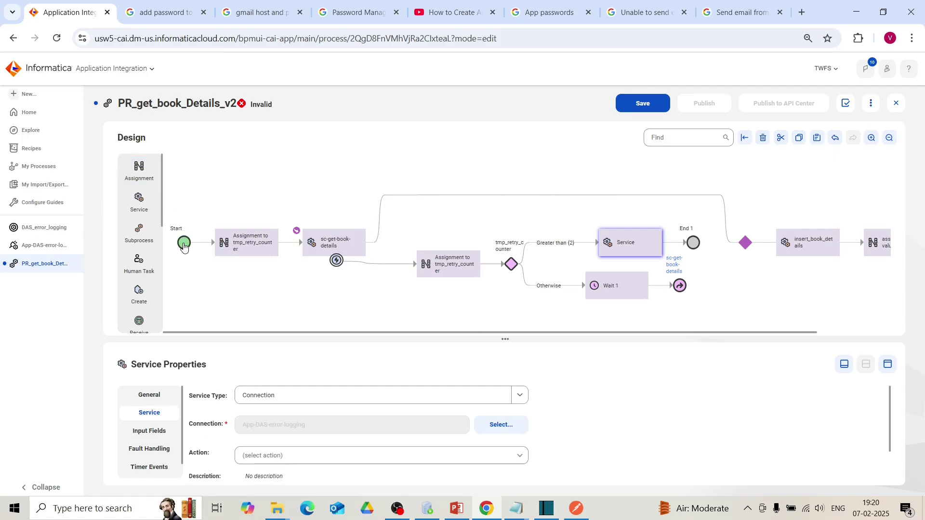
# Add a Text temp field named tmp_process_id to the process's Start step.
pyautogui.click(184, 246)
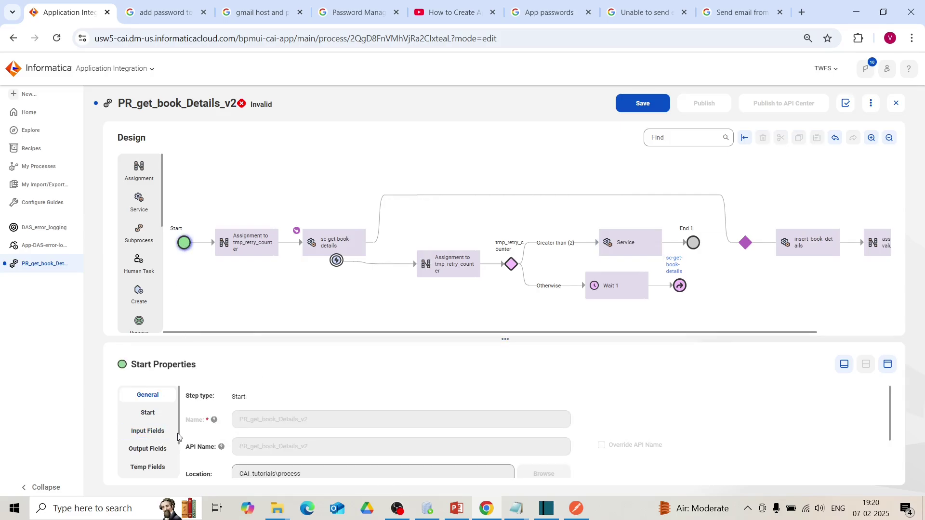
pyautogui.scroll(-2, 179, 433)
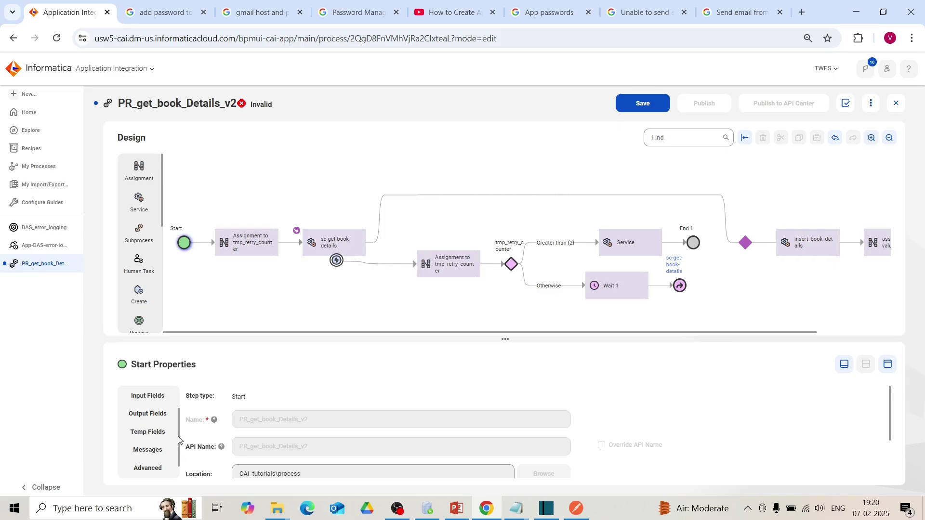
pyautogui.click(164, 436)
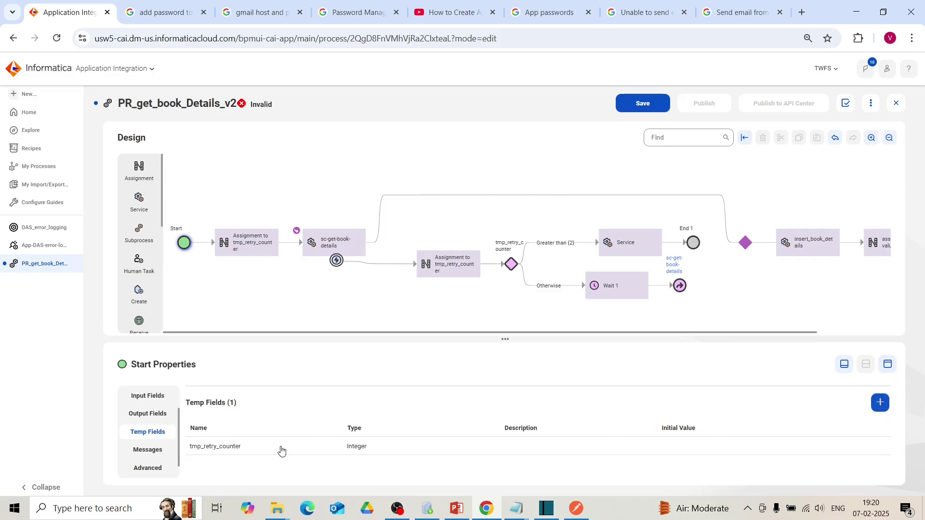
pyautogui.click(880, 402)
pyautogui.click(888, 364)
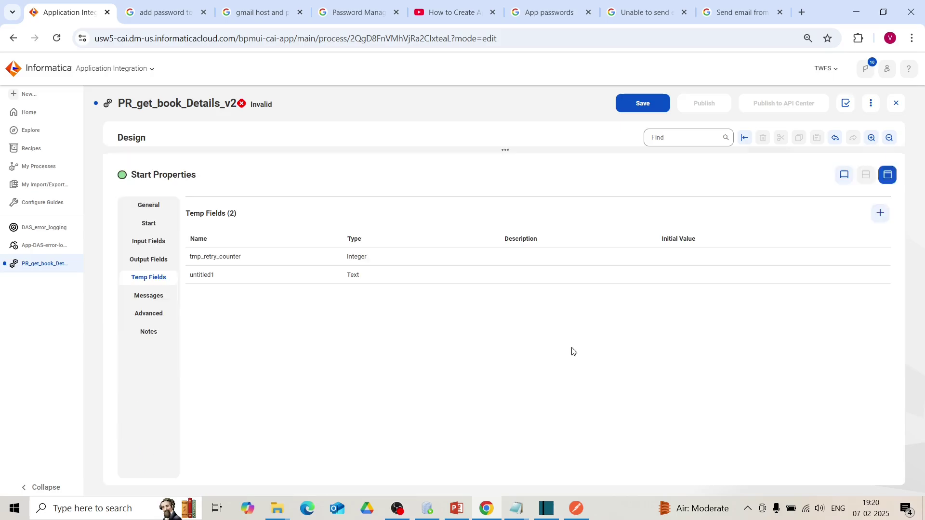
pyautogui.click(210, 282)
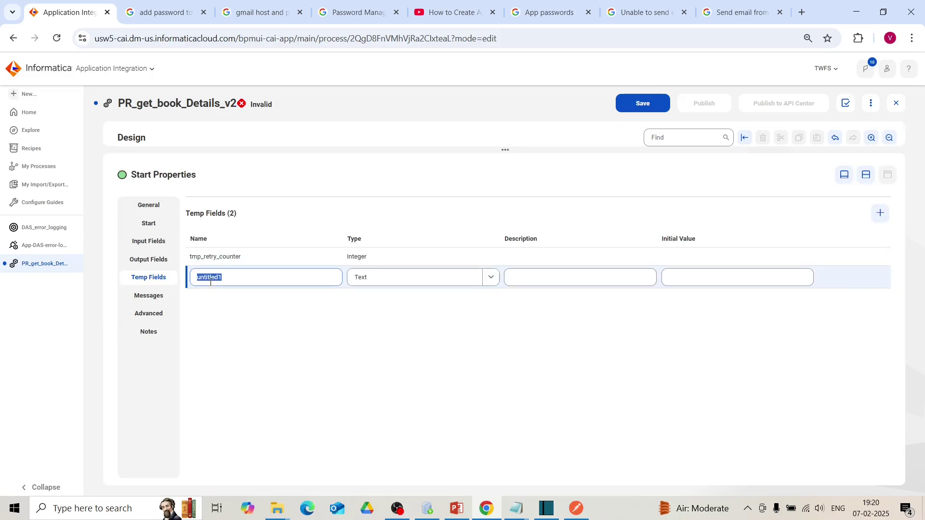
pyautogui.write('tmp_process_id')
pyautogui.click(866, 174)
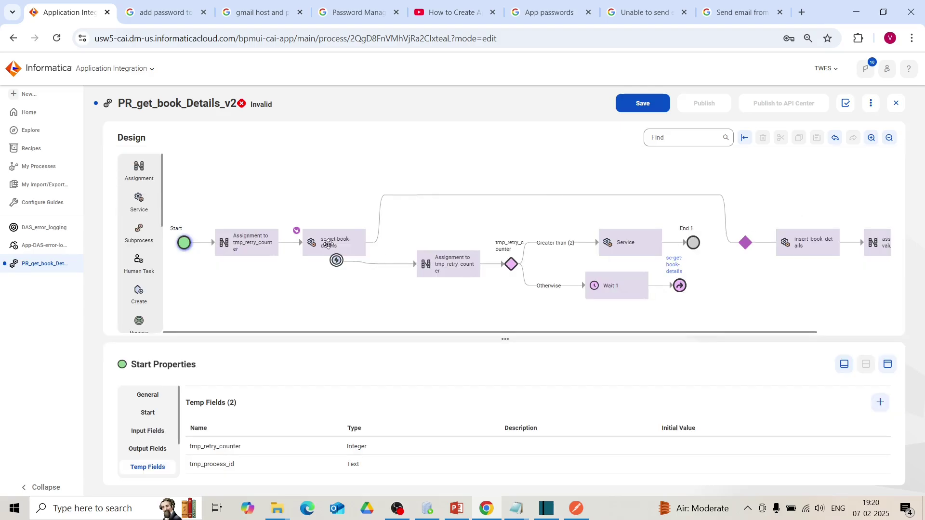
# Insert an Assignment step before the Service step on the Greater than (2) branch, assigning tmp_process_id using Formula.
pyautogui.moveTo(138, 169); pyautogui.dragTo(556, 233)
pyautogui.click(875, 403)
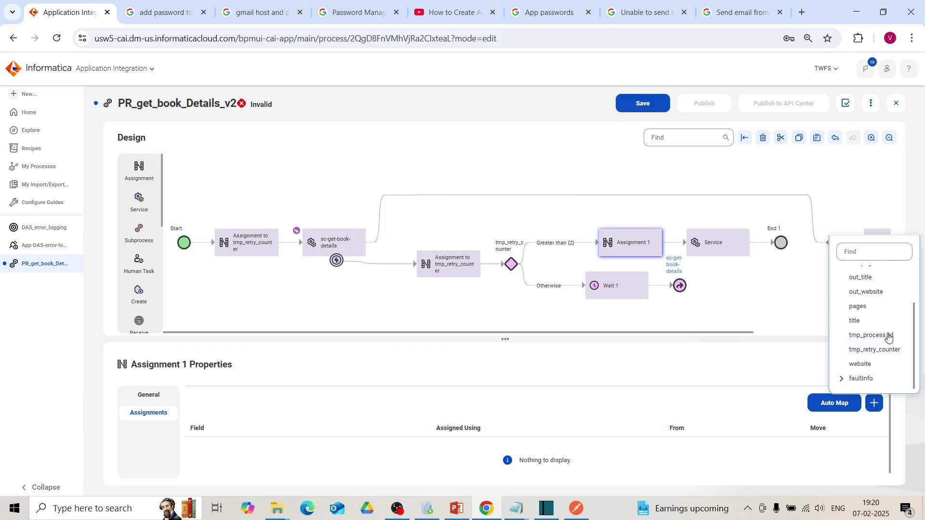
pyautogui.click(883, 336)
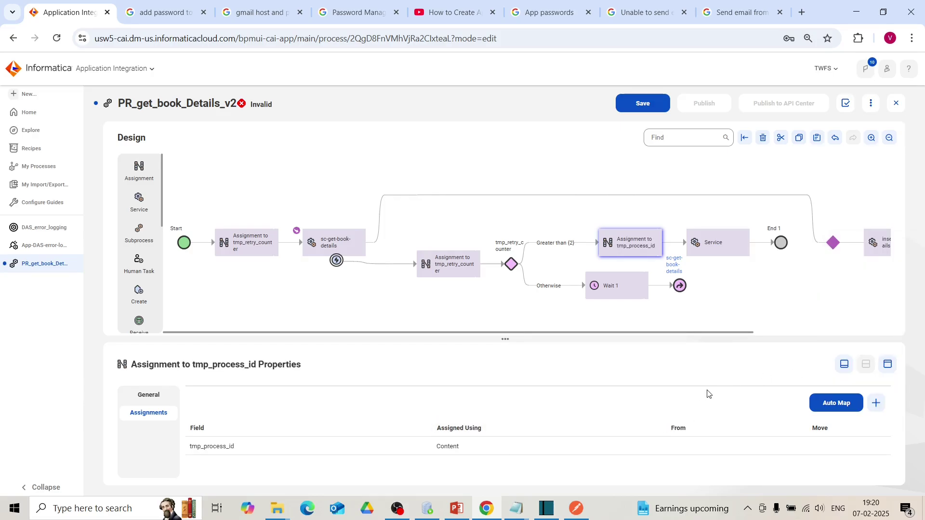
pyautogui.click(877, 405)
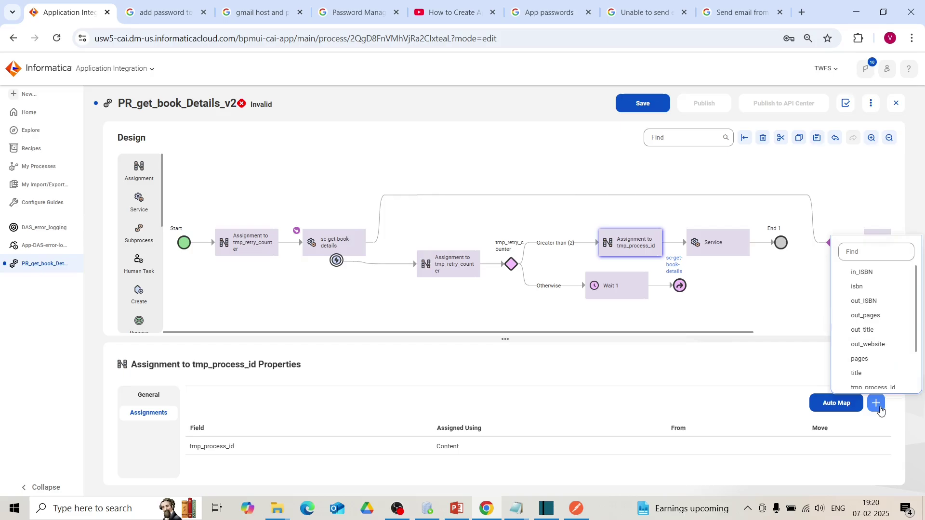
pyautogui.click(505, 448)
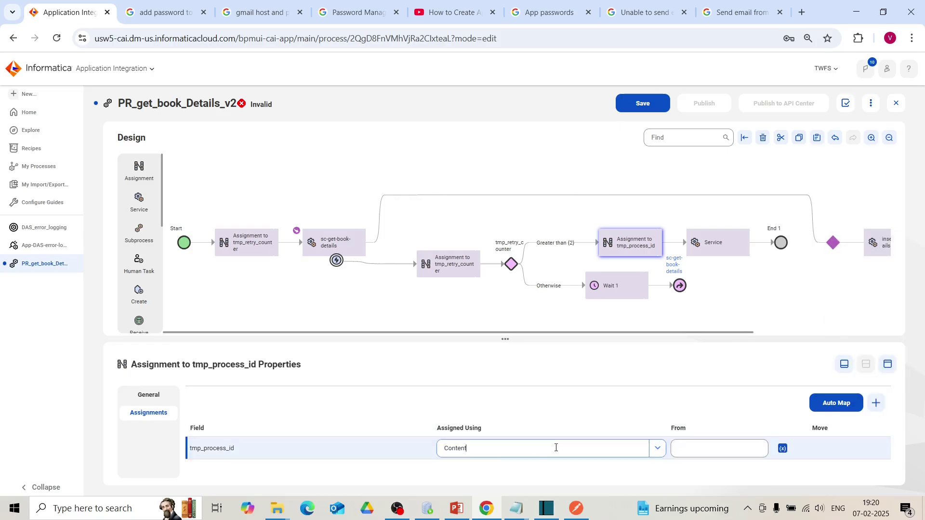
pyautogui.click(656, 458)
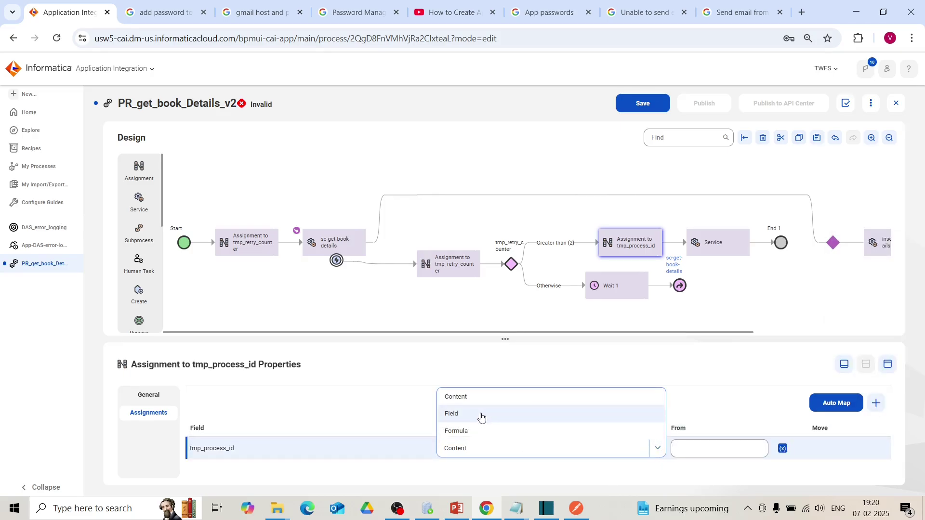
pyautogui.click(491, 430)
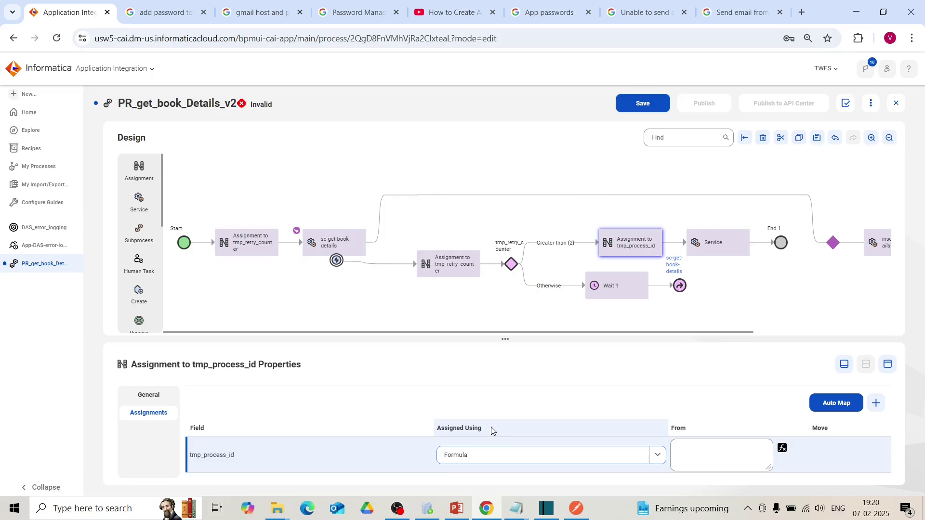
# Set the tmp_process_id formula to util:getProcessId() from the Miscellaneous functions.
pyautogui.click(783, 450)
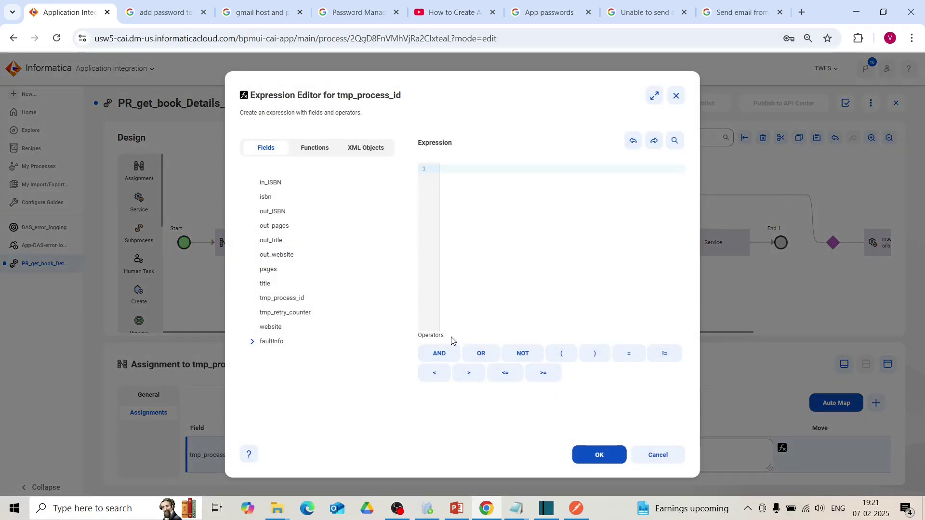
pyautogui.click(309, 150)
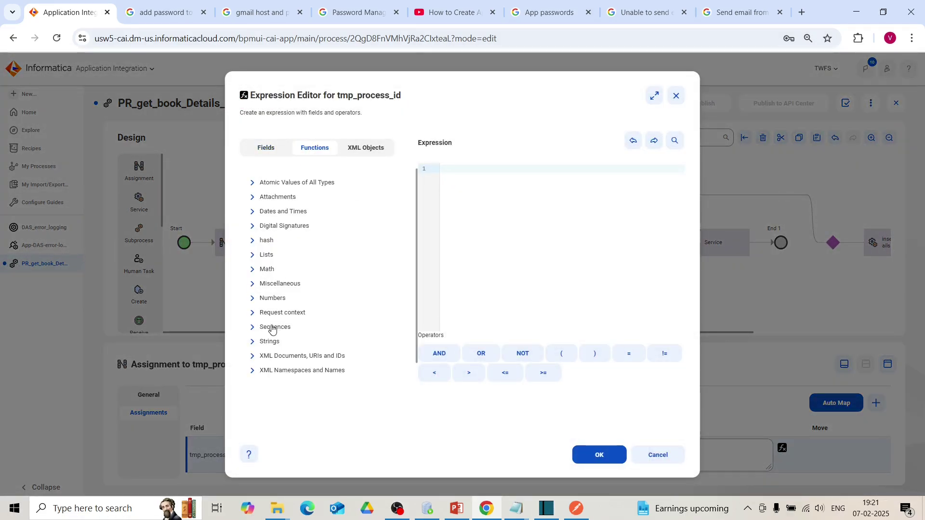
pyautogui.click(252, 285)
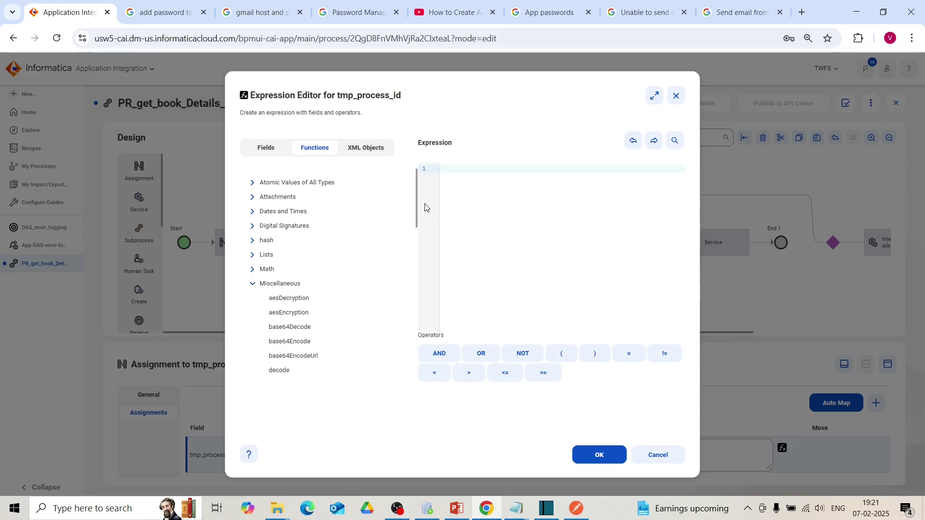
pyautogui.moveTo(420, 219); pyautogui.dragTo(420, 288)
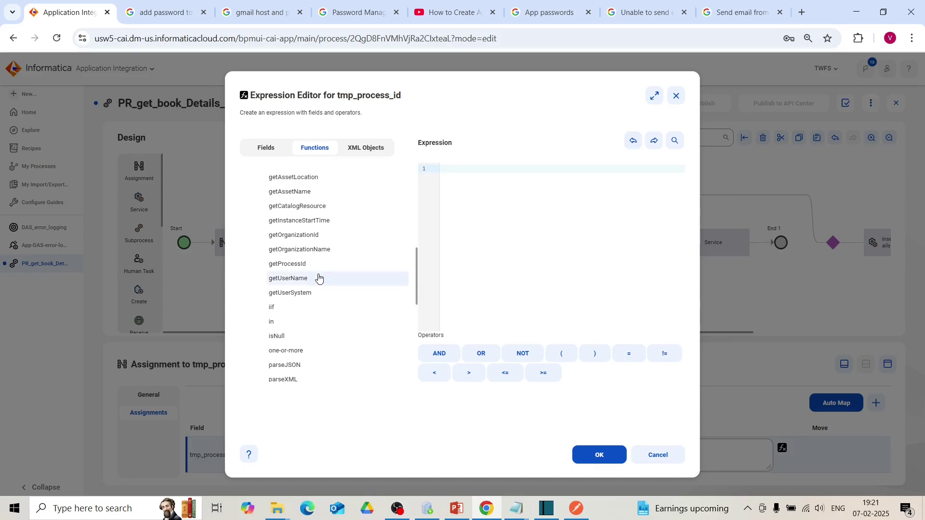
pyautogui.click(314, 267)
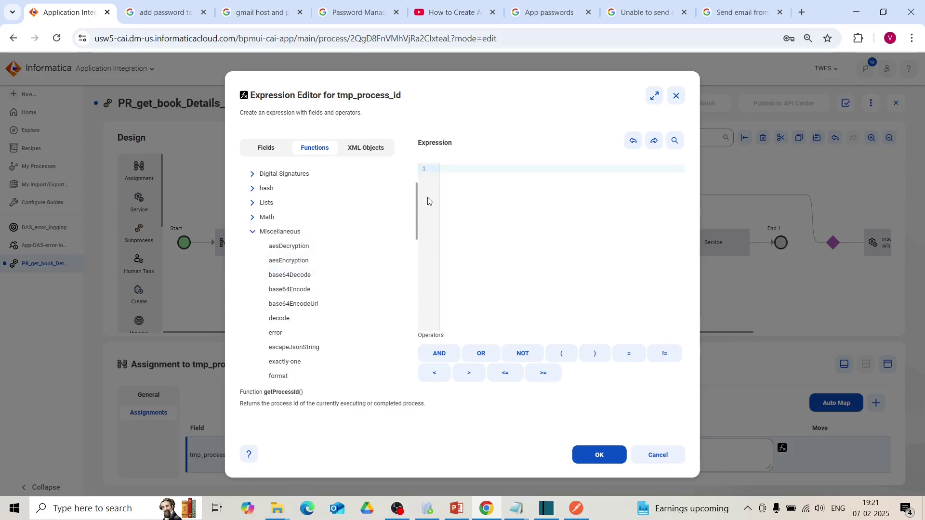
pyautogui.moveTo(417, 203); pyautogui.dragTo(417, 260)
pyautogui.click(395, 294)
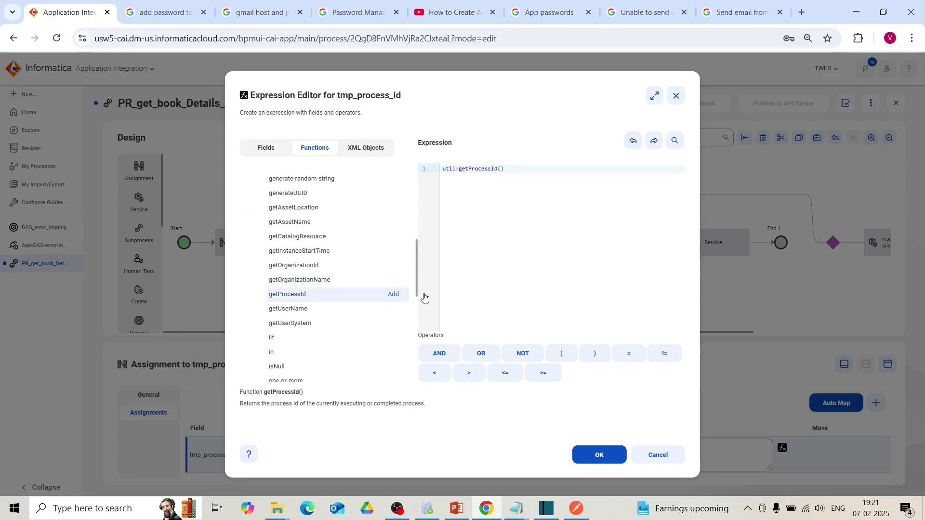
pyautogui.click(601, 456)
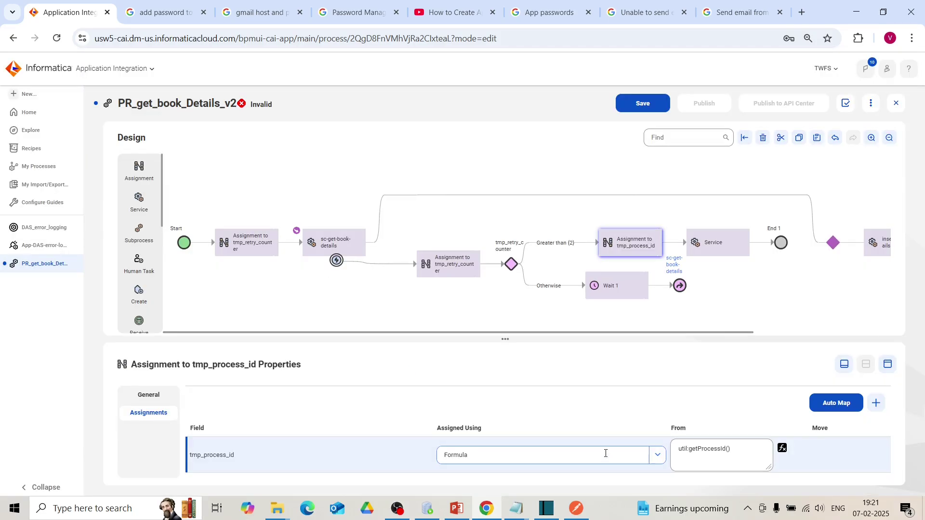
# Set the action of the Service step on the Greater than (2) branch to insert_error_log.
pyautogui.click(722, 246)
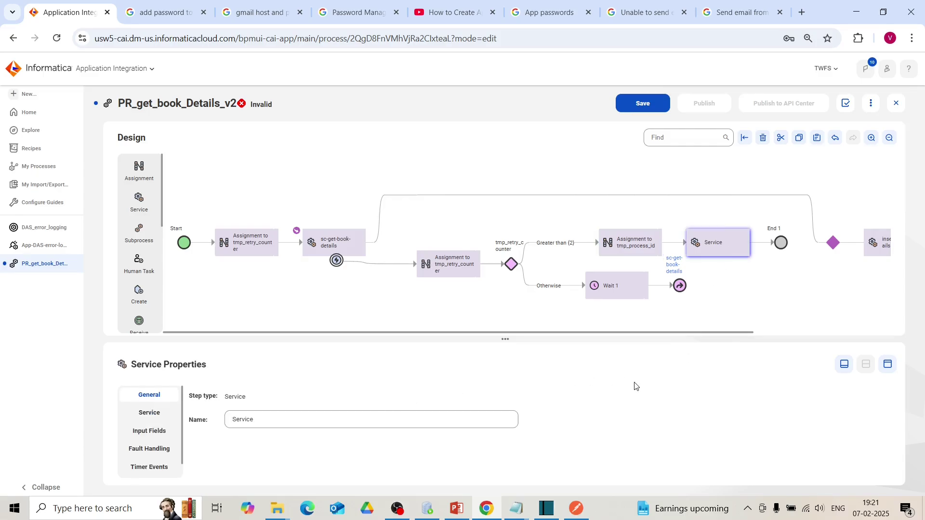
pyautogui.click(888, 364)
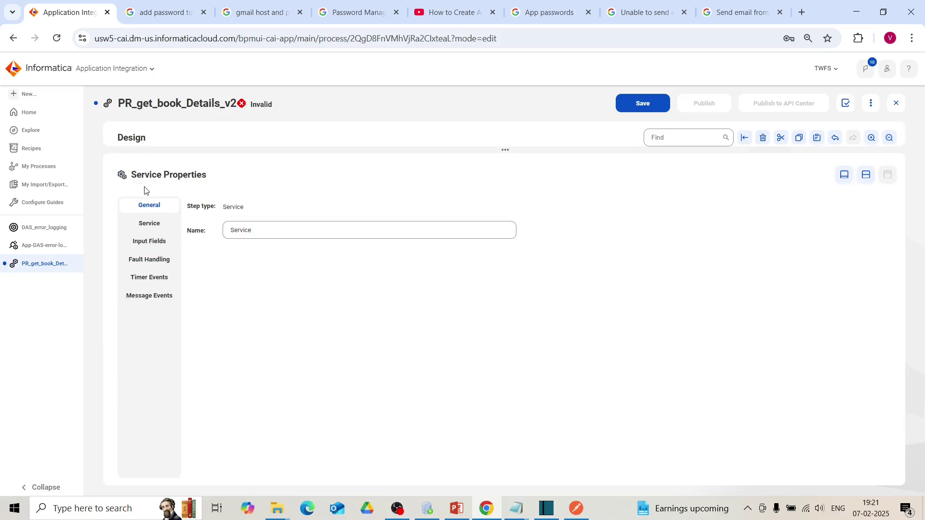
pyautogui.click(151, 242)
pyautogui.moveTo(170, 248); pyautogui.dragTo(150, 227)
pyautogui.click(149, 228)
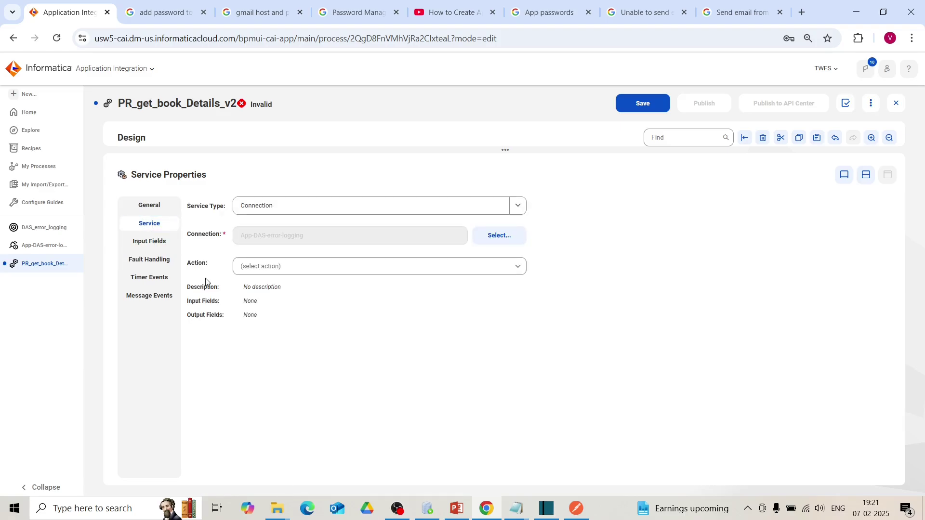
pyautogui.click(313, 270)
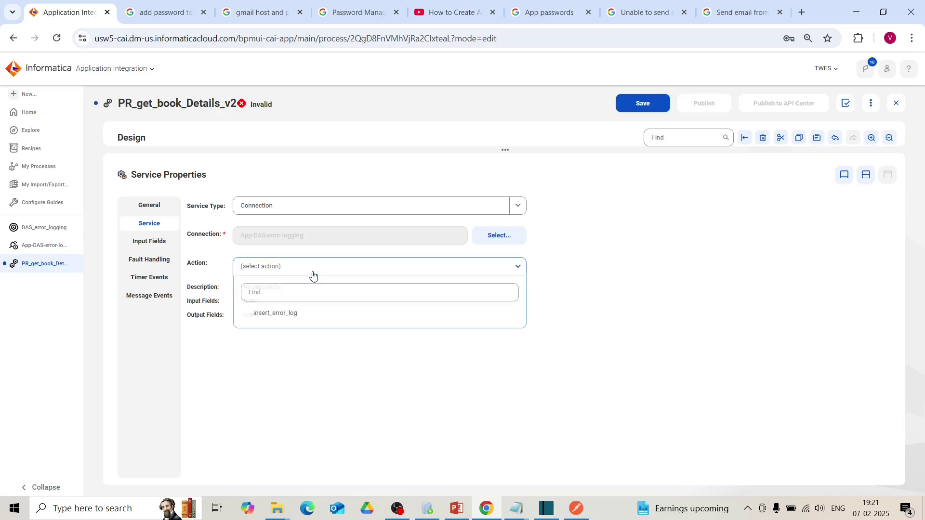
pyautogui.click(284, 313)
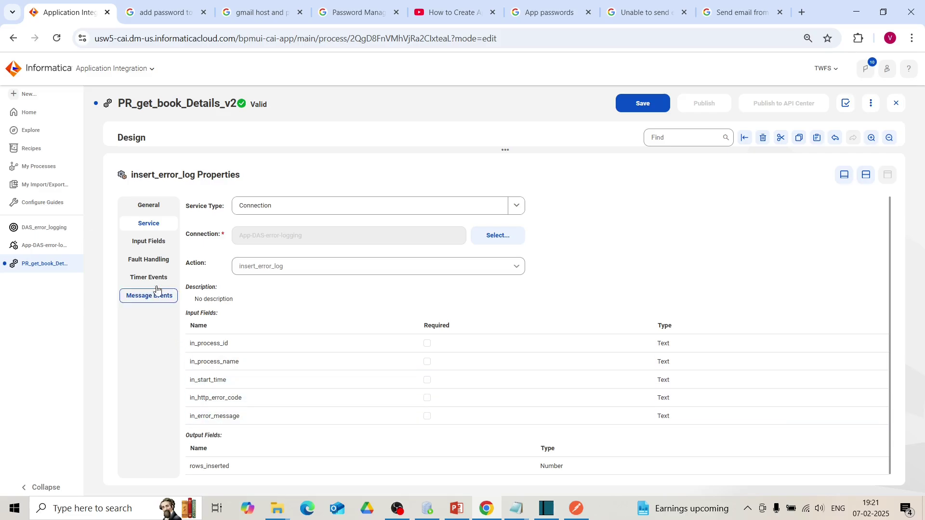
# Add the in_process_id input field to the insert_error_log step and map it to the field tmp_process_id.
pyautogui.click(150, 242)
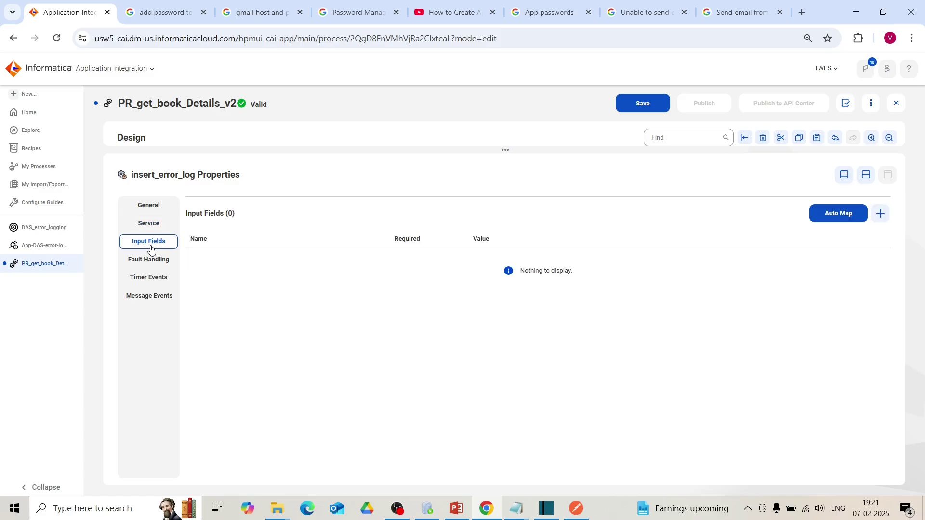
pyautogui.click(884, 212)
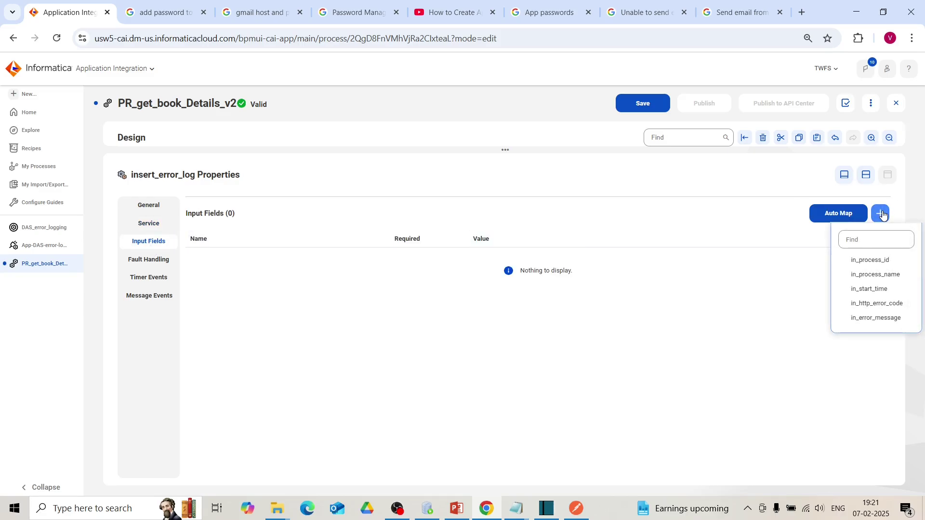
pyautogui.click(870, 263)
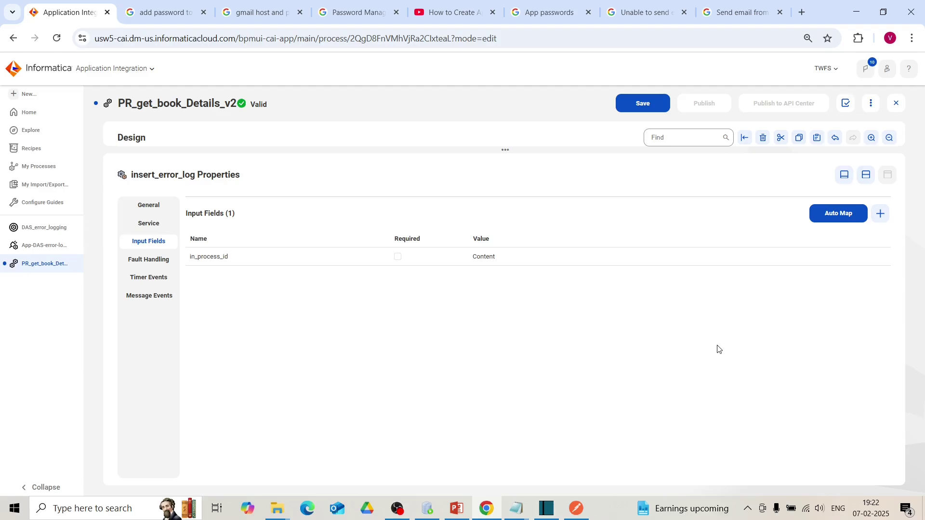
pyautogui.click(505, 258)
pyautogui.click(569, 259)
pyautogui.click(554, 294)
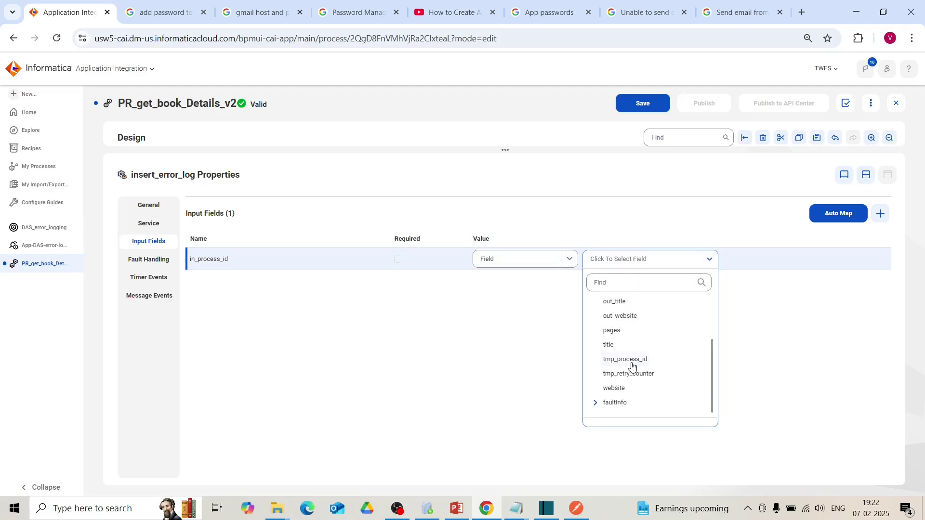
pyautogui.click(628, 361)
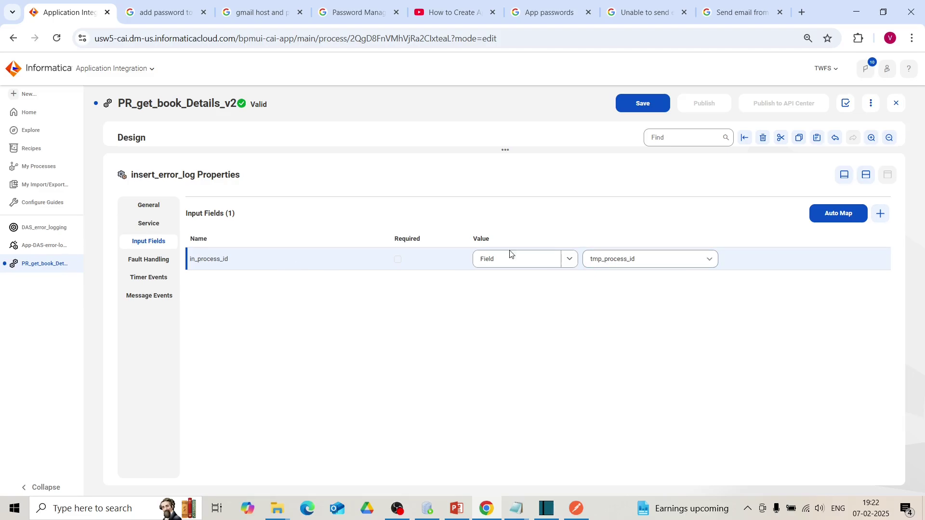
# Add the in_process_name input field and set it to the formula util:getAssetName() from the Miscellaneous functions.
pyautogui.click(881, 213)
pyautogui.click(867, 261)
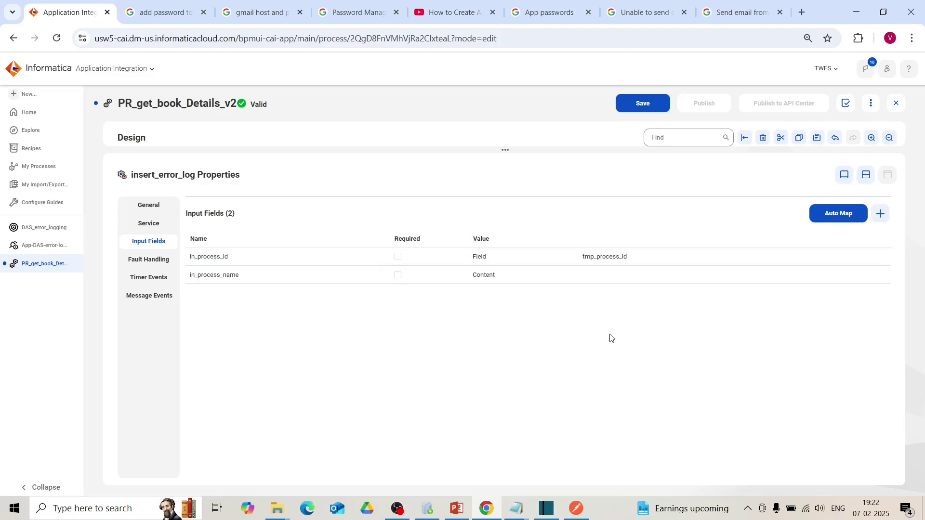
pyautogui.click(481, 278)
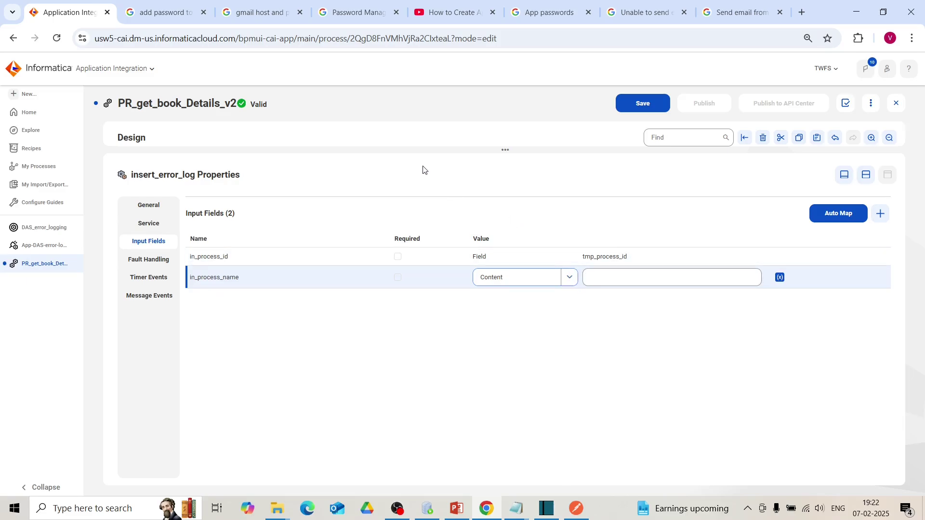
pyautogui.click(569, 277)
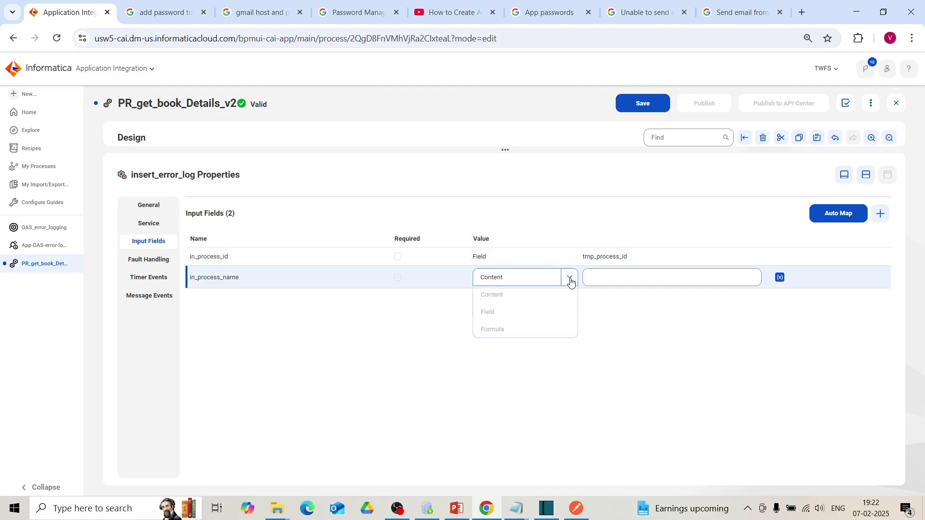
pyautogui.click(521, 331)
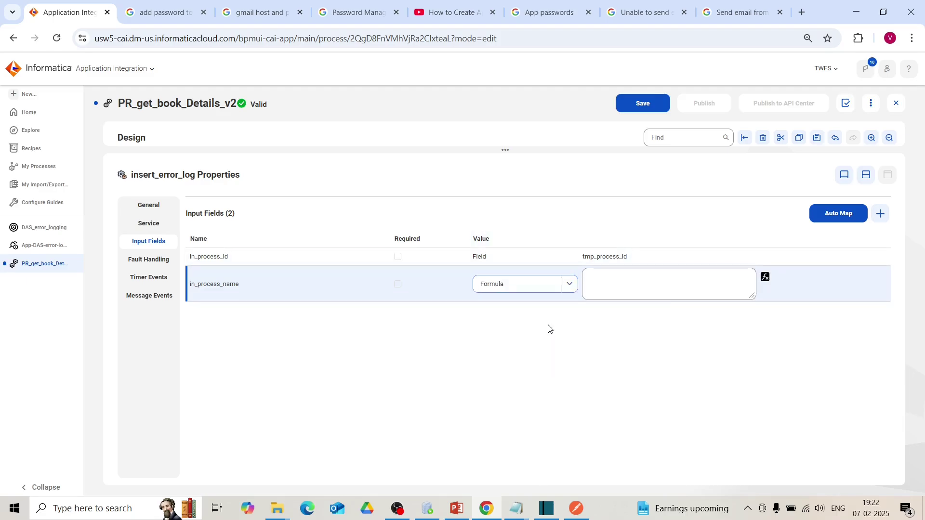
pyautogui.click(764, 280)
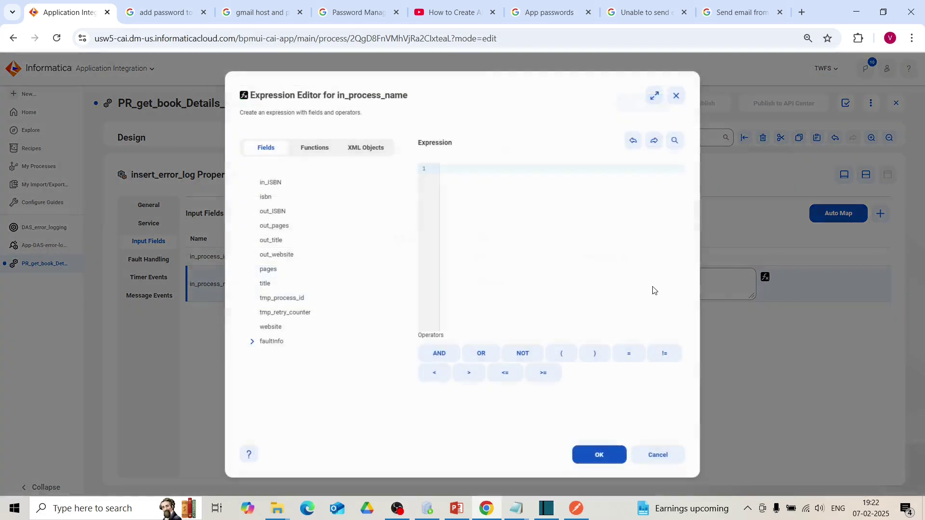
pyautogui.click(310, 152)
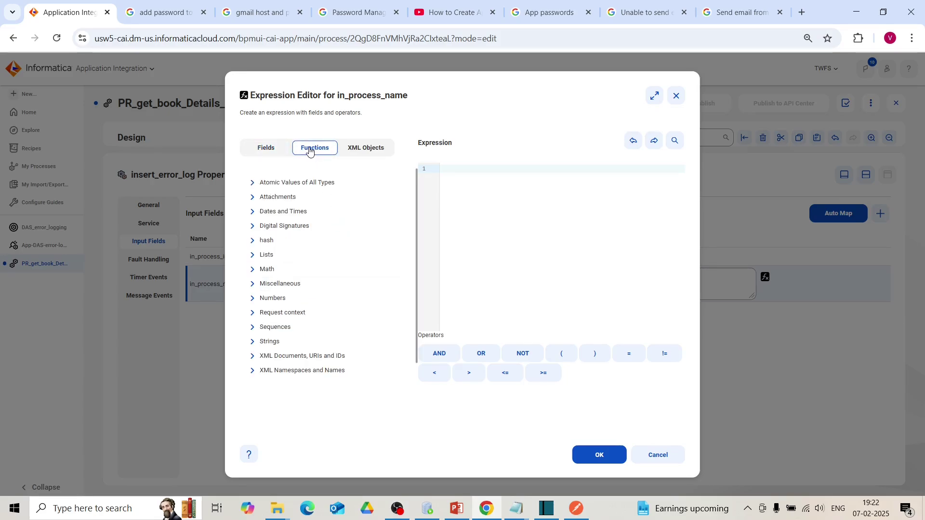
pyautogui.click(252, 285)
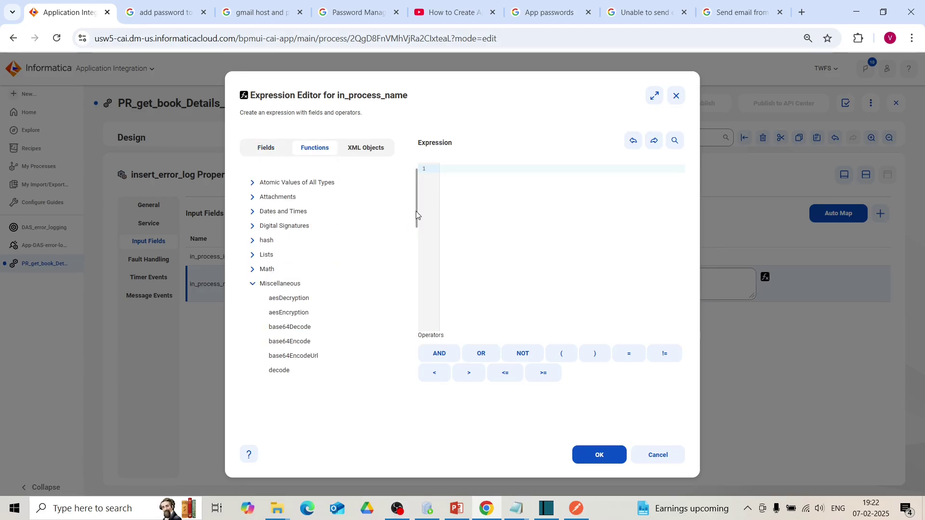
pyautogui.moveTo(417, 215); pyautogui.dragTo(418, 280)
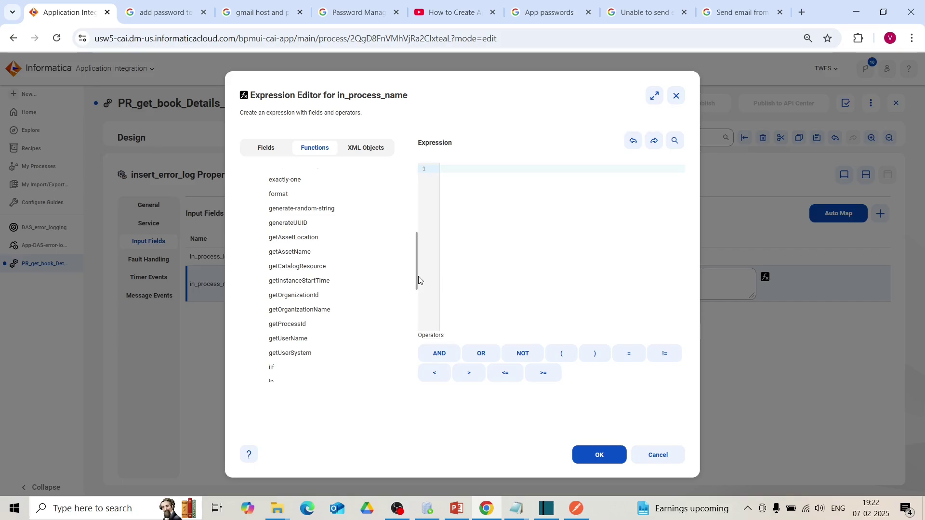
pyautogui.click(302, 261)
pyautogui.click(388, 264)
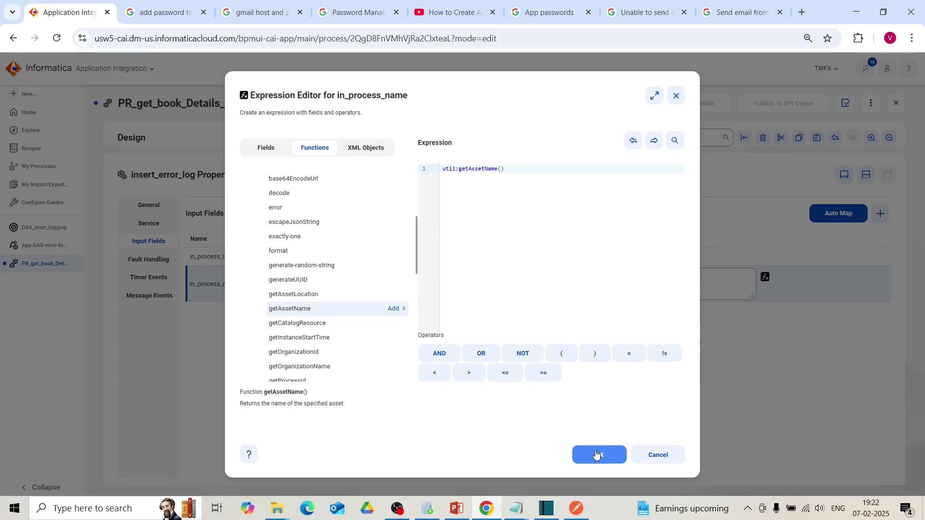
pyautogui.click(596, 454)
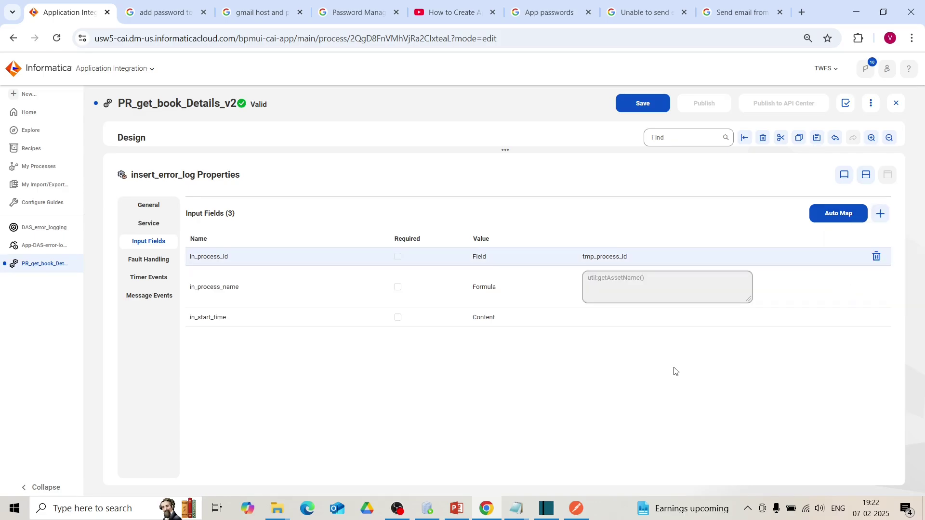
# Set the in_start_time input field to the formula util:getInstanceStartTime() from the Miscellaneous functions.
pyautogui.click(511, 318)
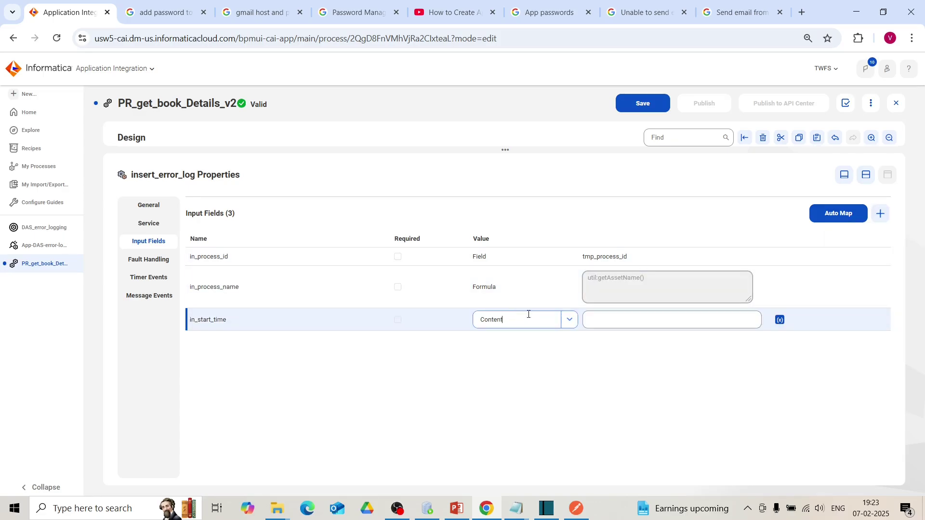
pyautogui.click(568, 322)
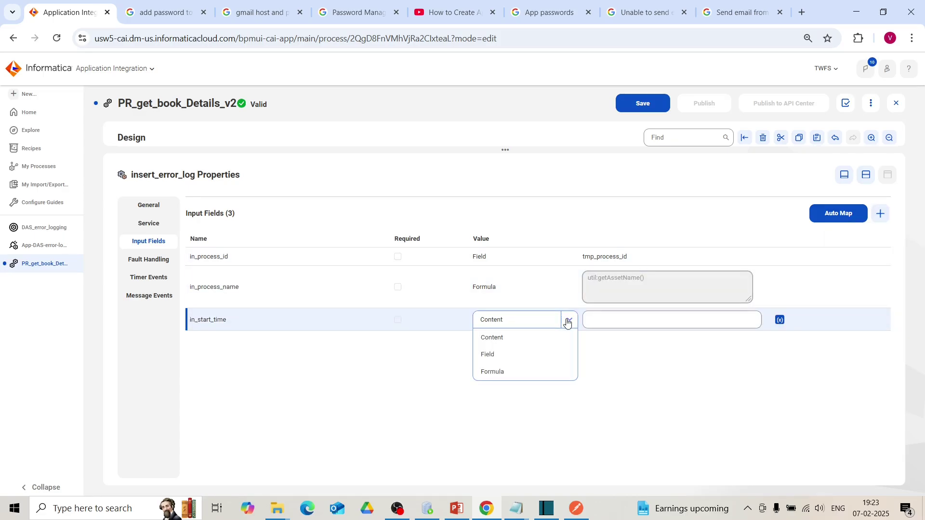
pyautogui.click(523, 375)
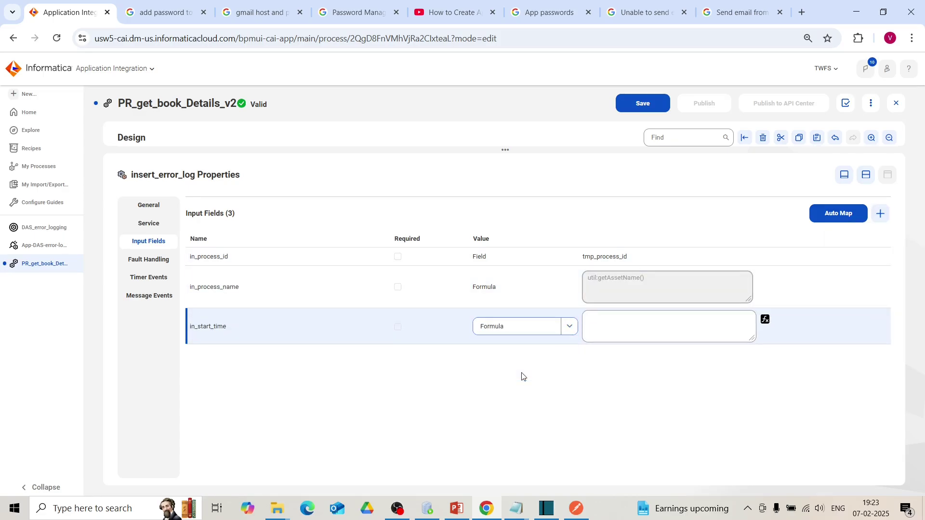
pyautogui.click(764, 319)
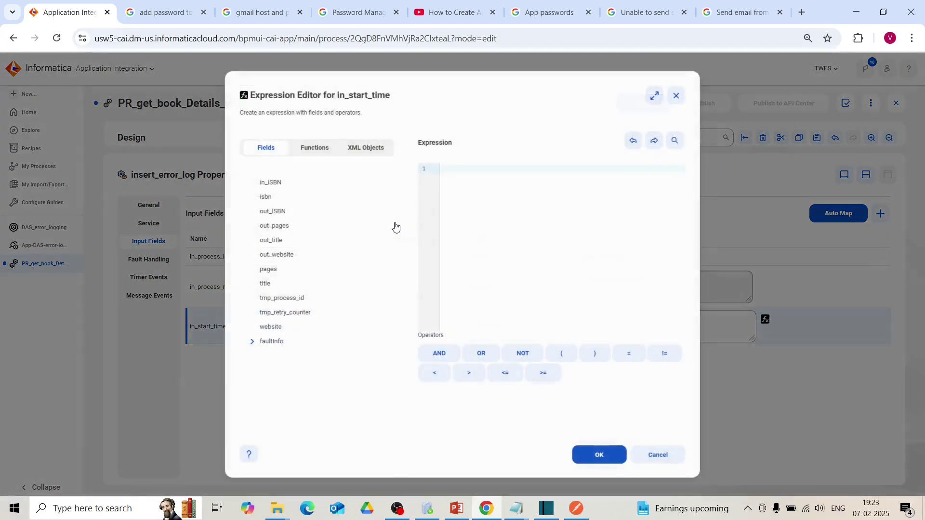
pyautogui.click(316, 145)
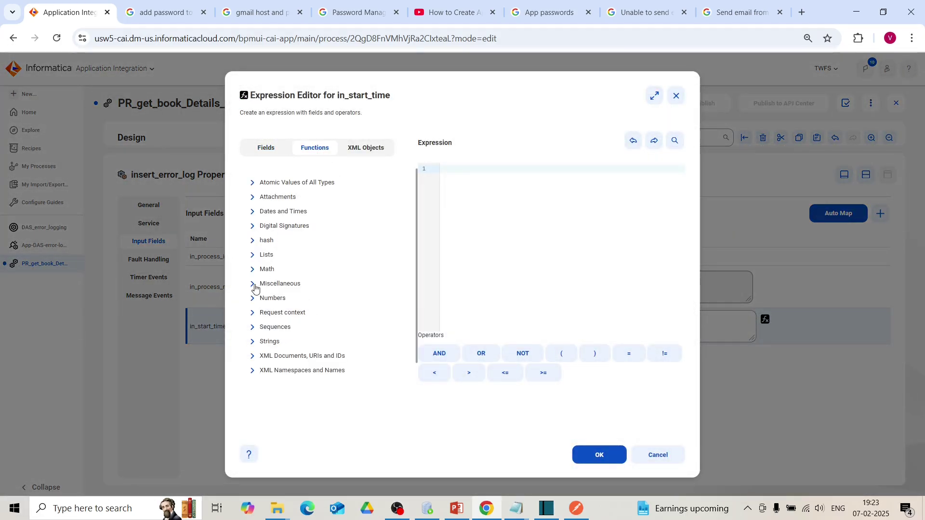
pyautogui.click(255, 288)
pyautogui.moveTo(418, 205); pyautogui.dragTo(421, 269)
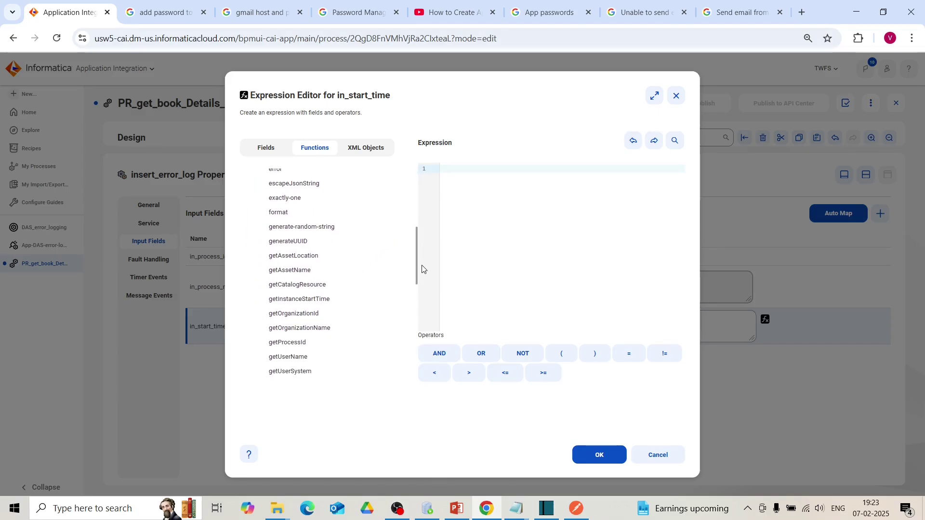
pyautogui.click(316, 307)
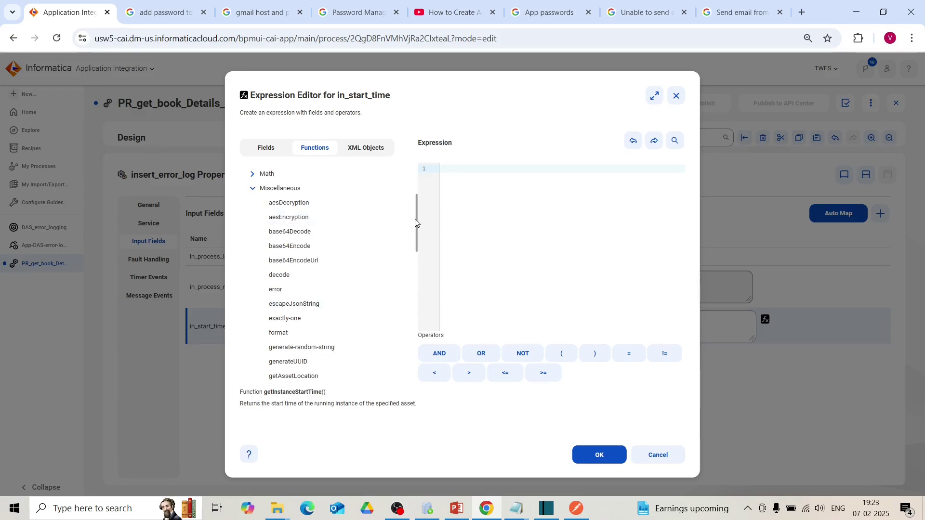
pyautogui.scroll(-5, 394, 279)
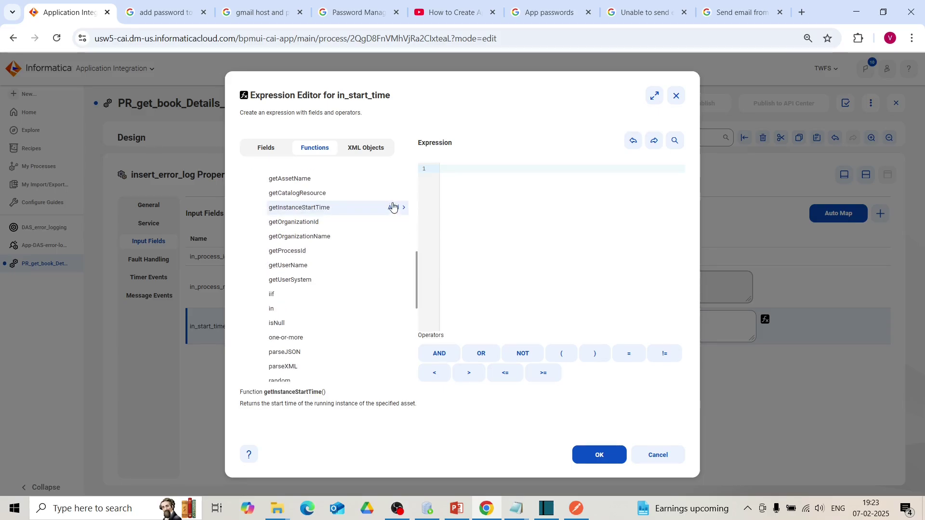
pyautogui.click(393, 207)
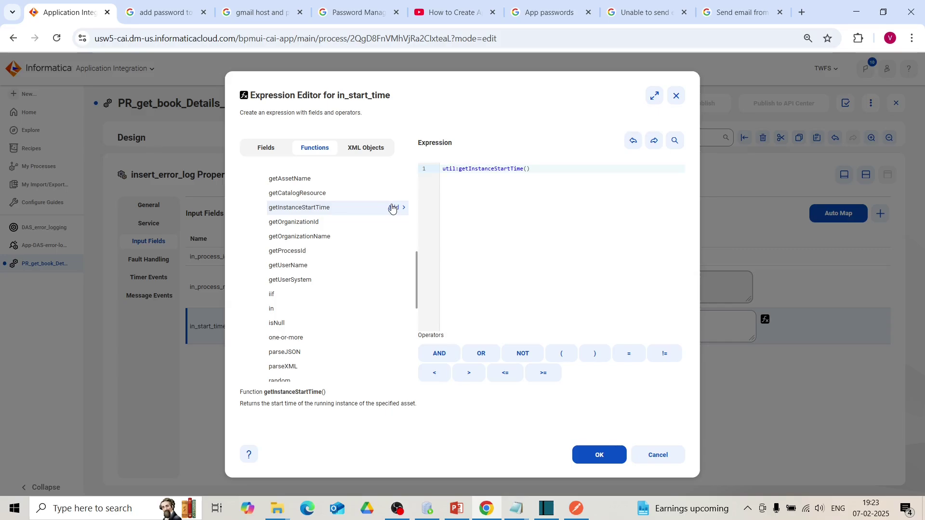
pyautogui.click(604, 458)
# Add the in_http_error_code input field to the insert_error_log step and map it to the field faultInfo > Code.
pyautogui.click(876, 260)
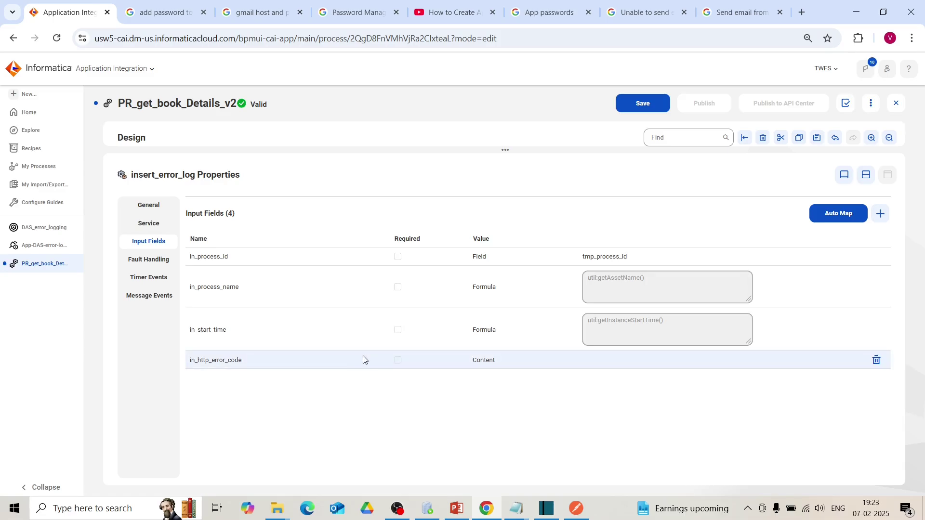
pyautogui.click(503, 359)
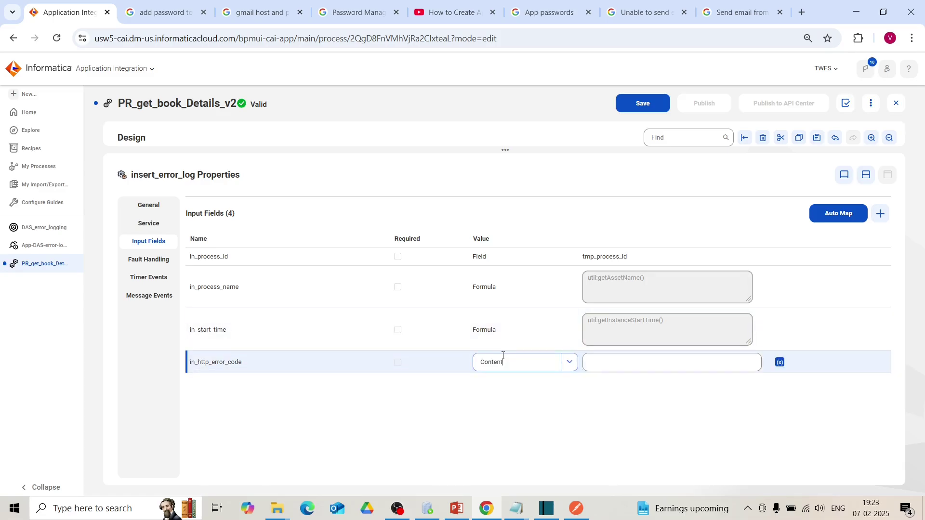
pyautogui.click(567, 364)
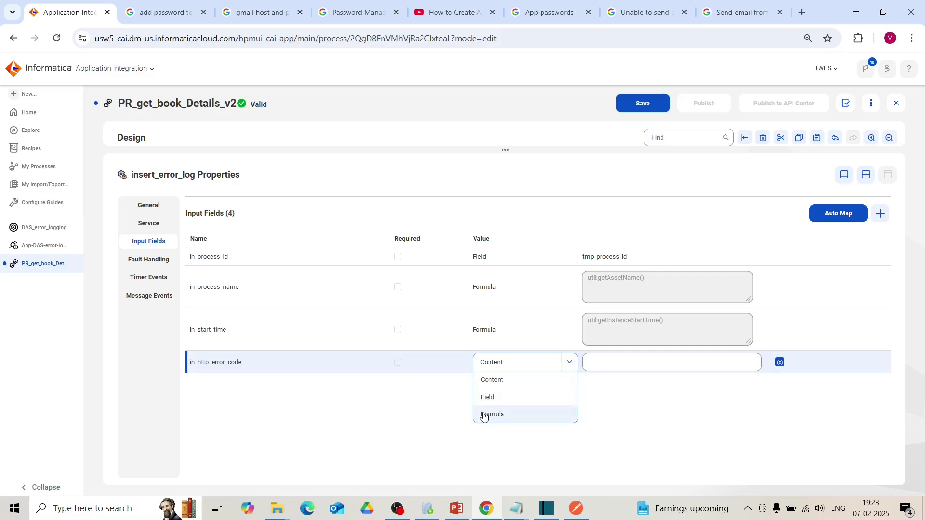
pyautogui.click(488, 398)
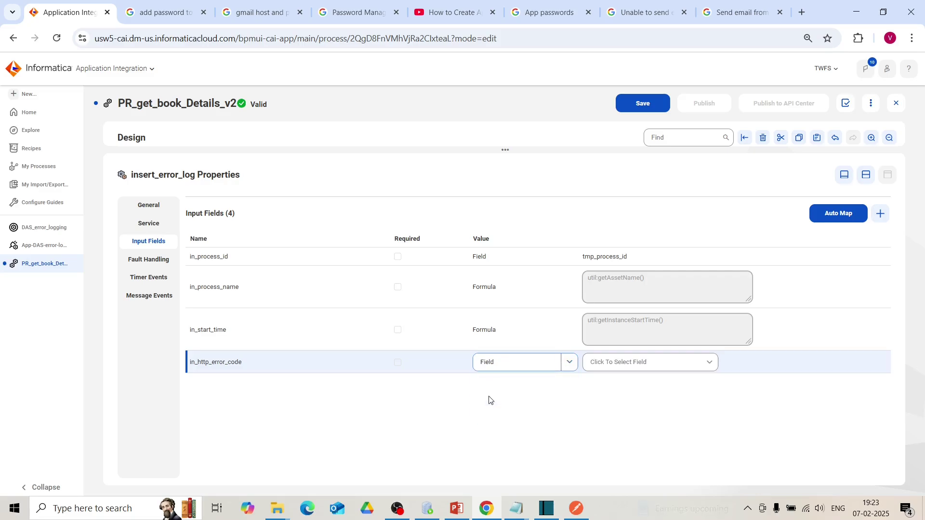
pyautogui.click(703, 363)
pyautogui.scroll(-2, 712, 283)
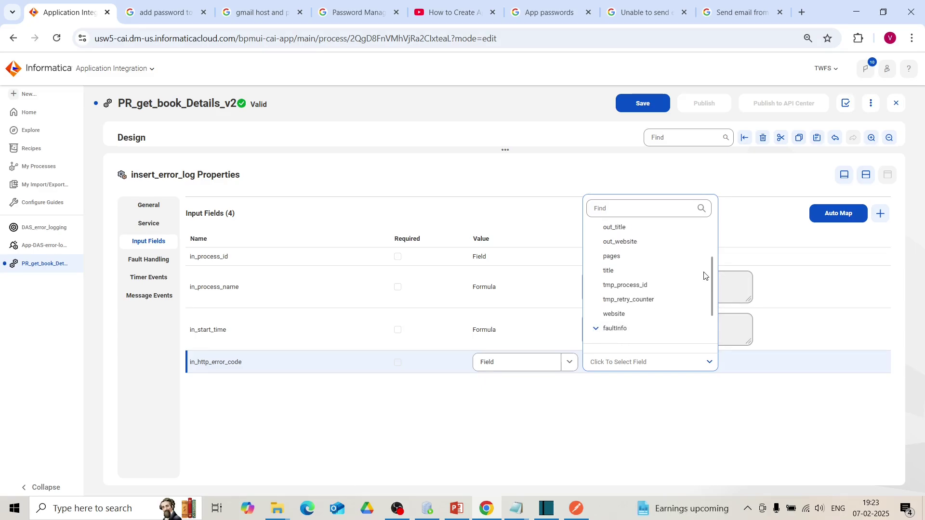
pyautogui.scroll(-2, 712, 289)
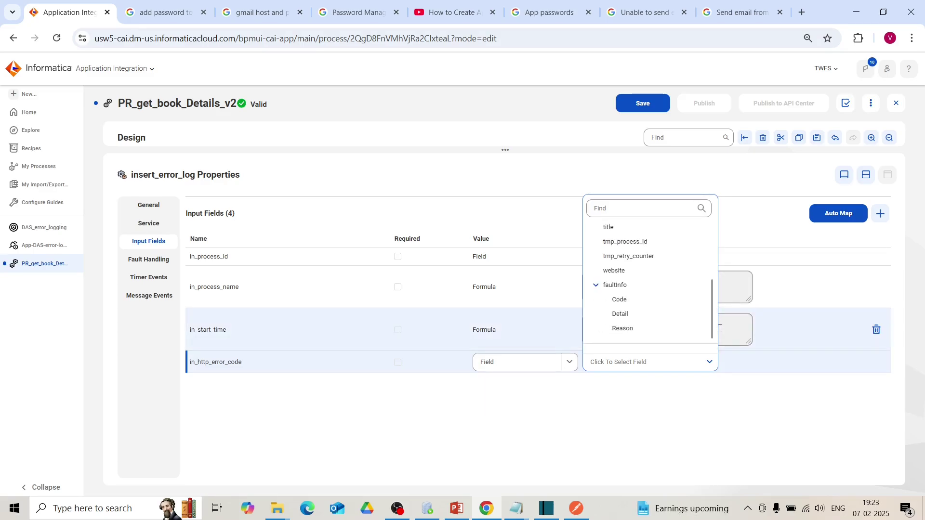
pyautogui.click(619, 320)
pyautogui.click(624, 363)
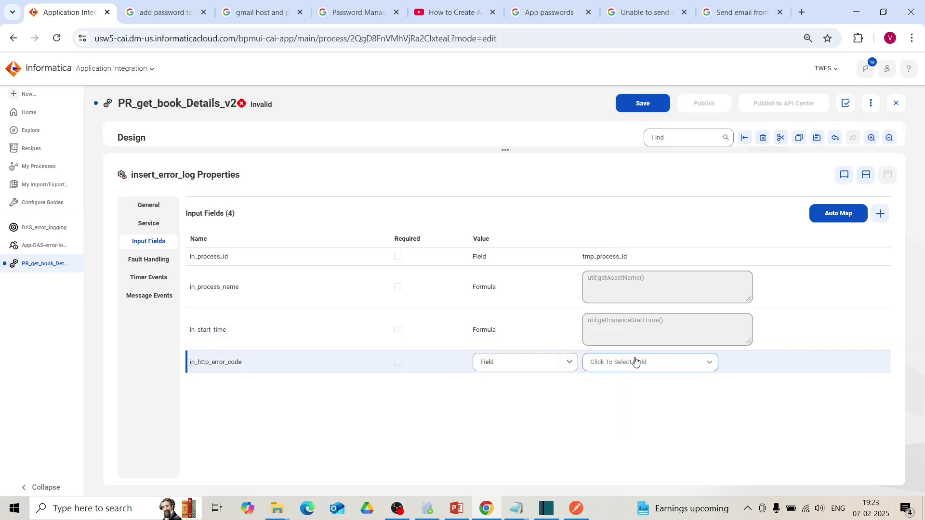
pyautogui.click(638, 361)
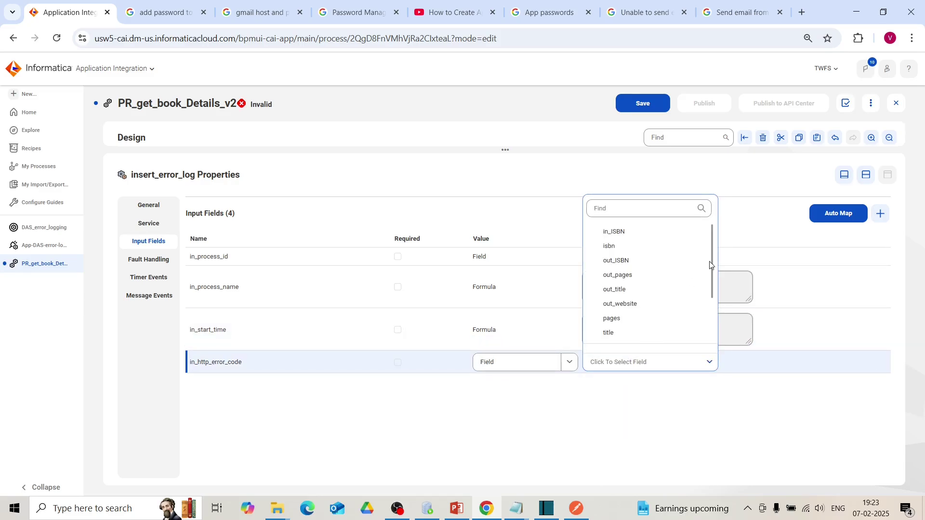
pyautogui.scroll(-2, 712, 261)
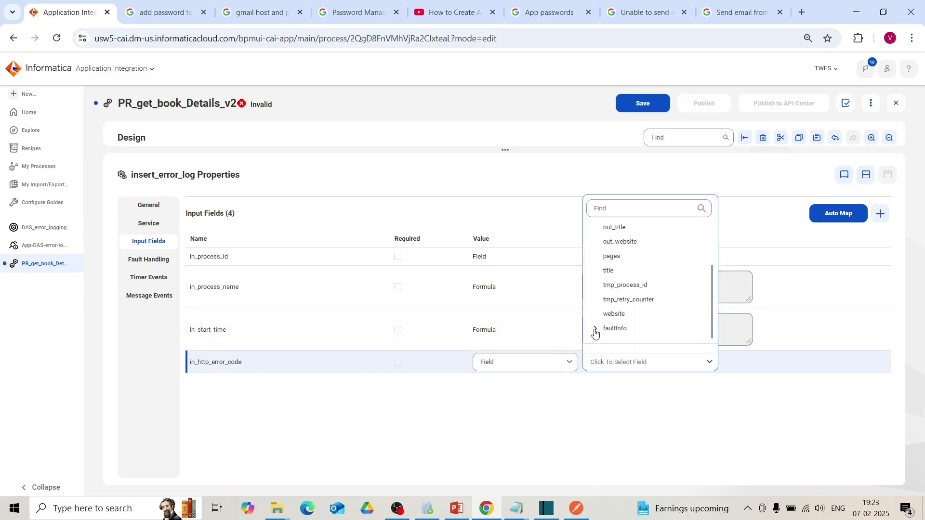
pyautogui.scroll(-2, 712, 279)
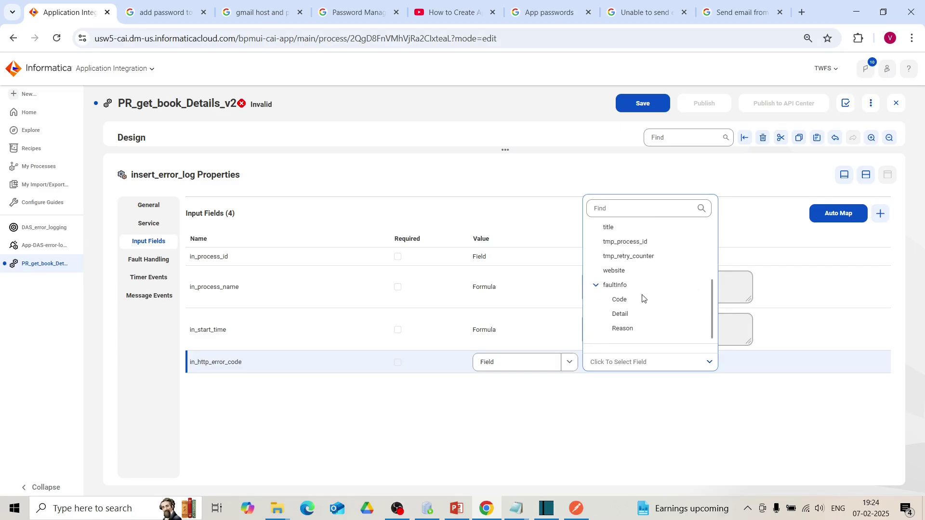
pyautogui.click(622, 308)
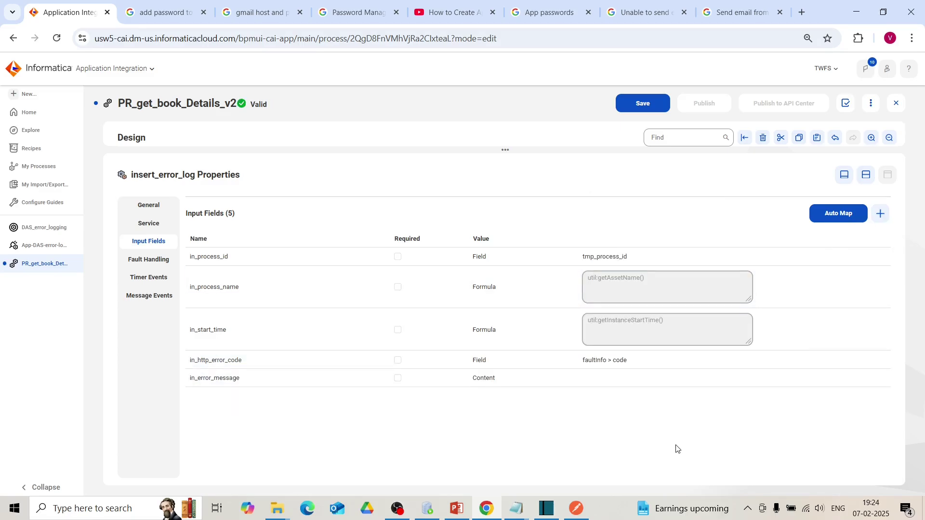
# Add the in_error_message input field to the insert_error_log step and map it to the field faultInfo > Reason.
pyautogui.click(522, 380)
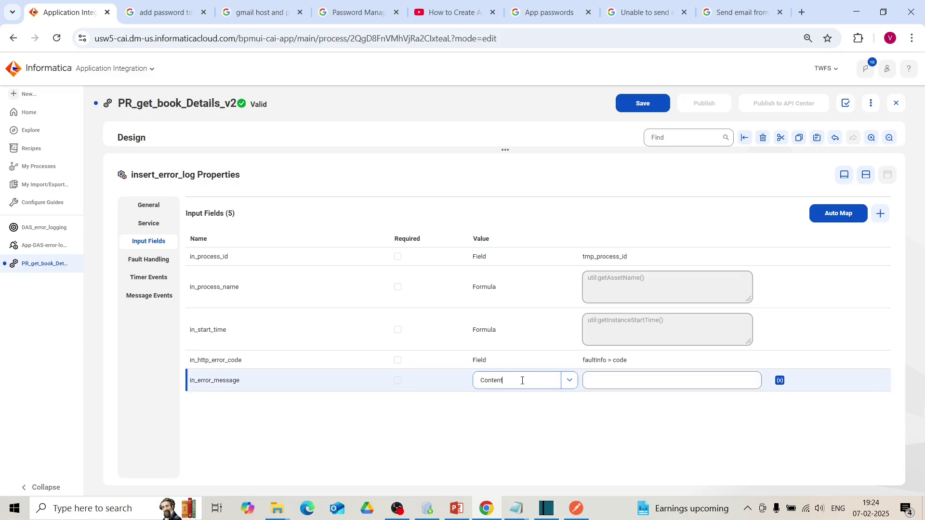
pyautogui.click(567, 380)
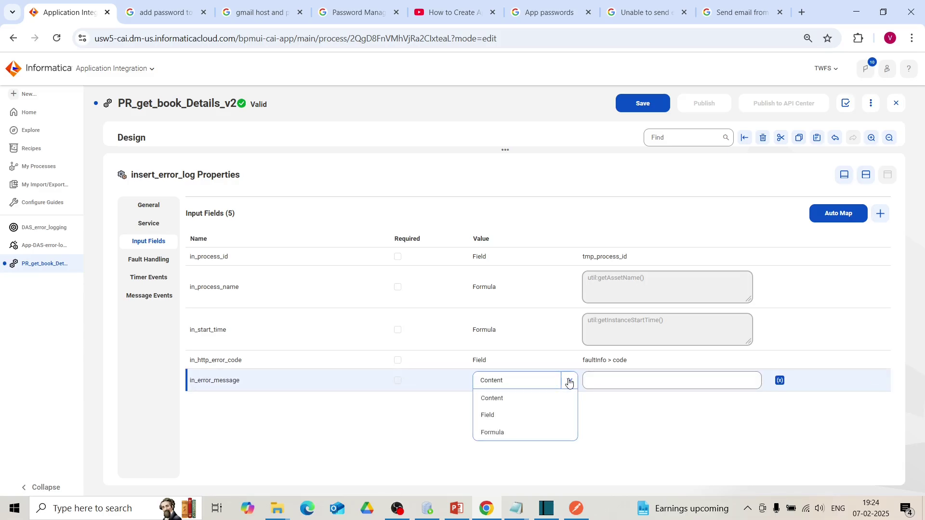
pyautogui.click(522, 419)
pyautogui.click(705, 380)
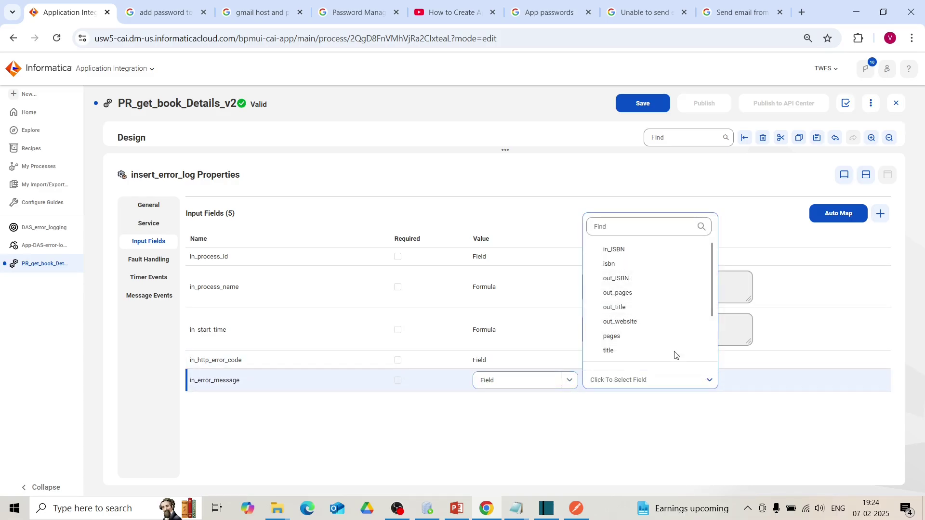
pyautogui.scroll(-3, 642, 337)
pyautogui.click(624, 346)
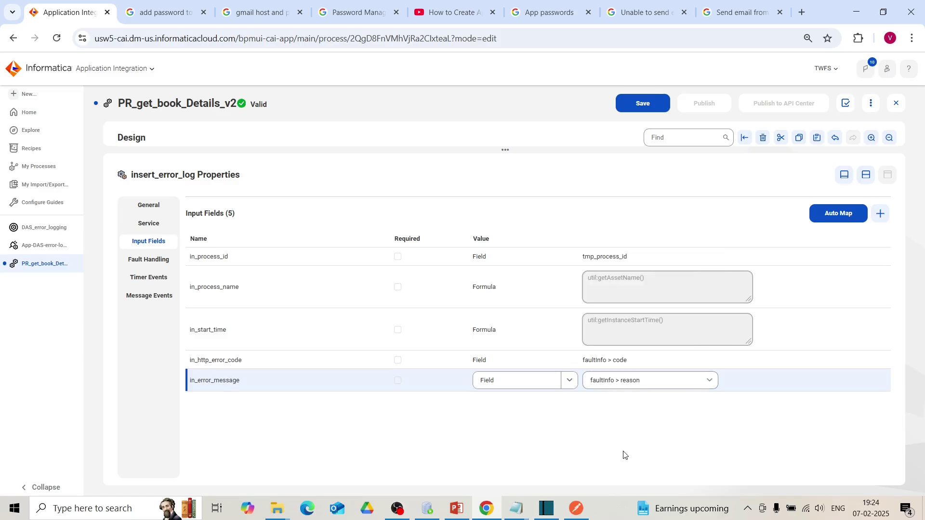
pyautogui.click(626, 447)
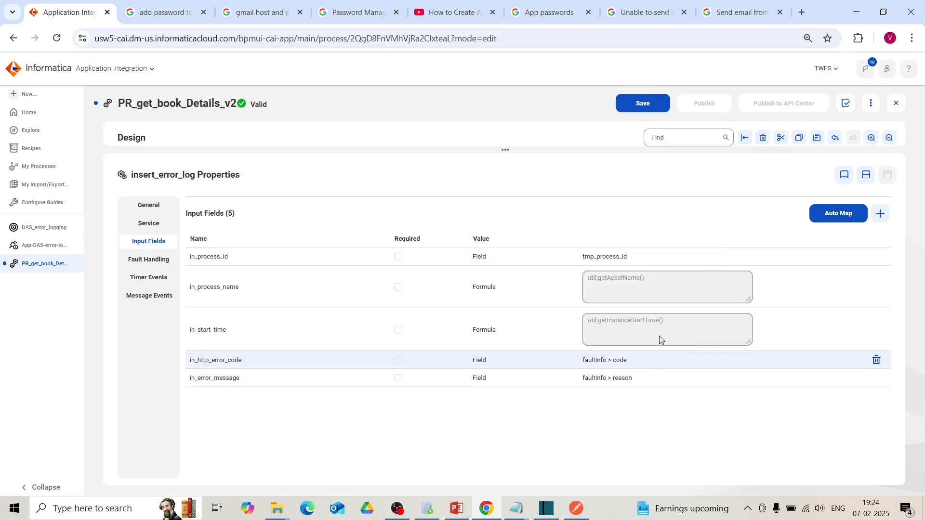
# Save and publish PR_get_book_Details_v2, and send its prepared POST request from Postman.
pyautogui.click(631, 107)
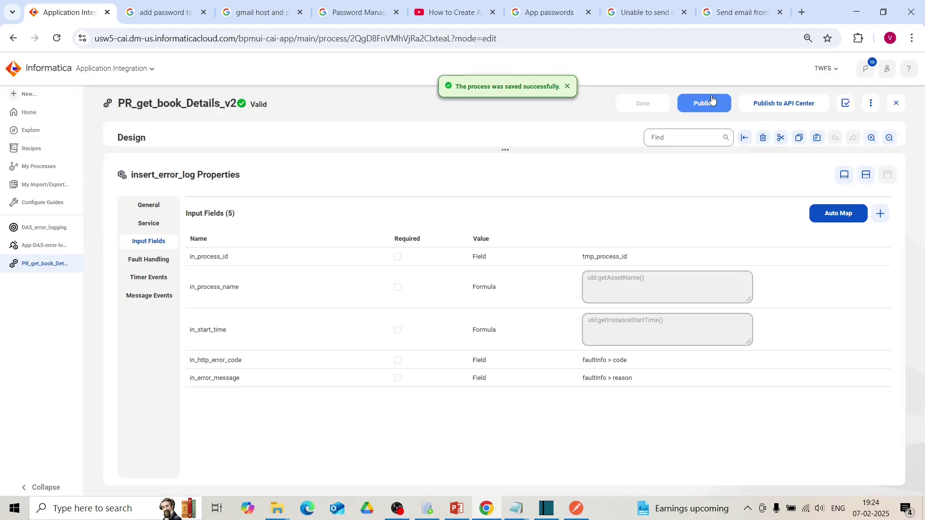
pyautogui.click(712, 100)
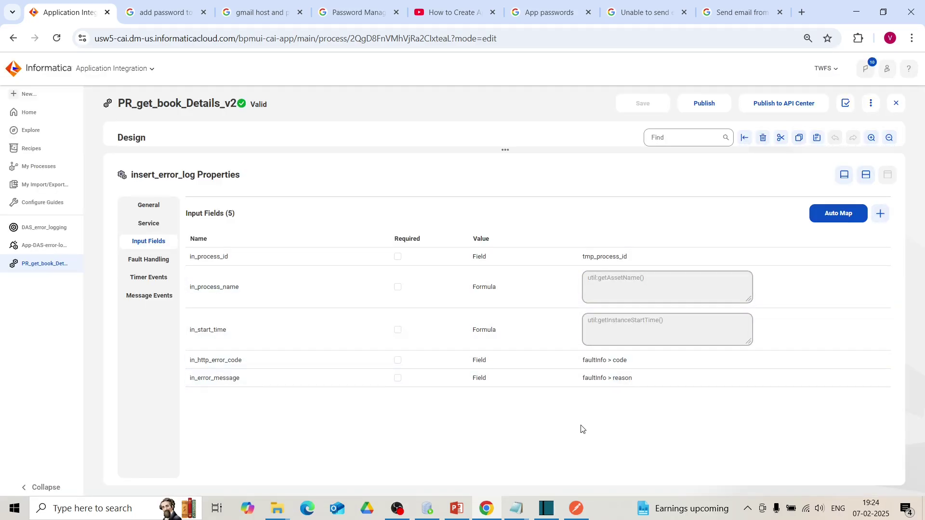
pyautogui.click(584, 513)
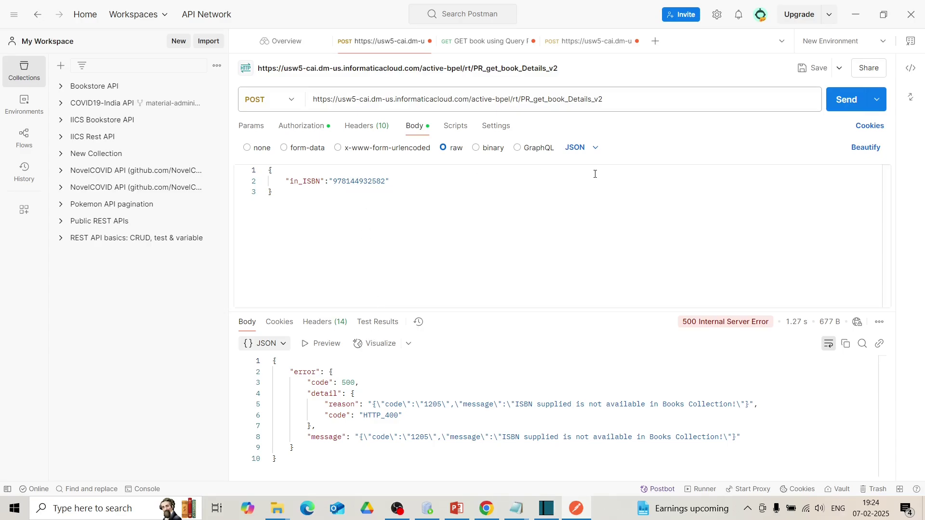
pyautogui.click(859, 107)
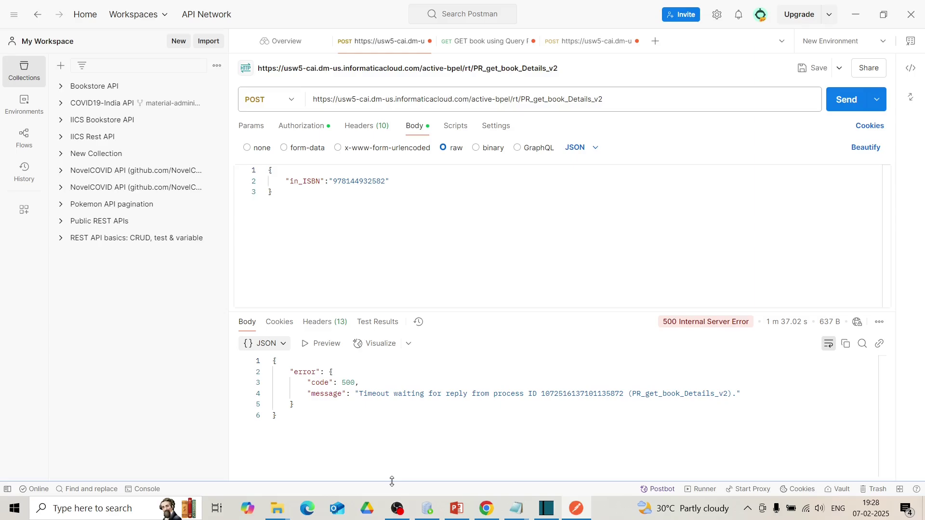
# Back in Chrome, assign tmp_retry_counter the formula $temp.tmp_retry_counter + 1 in the fault path's Assignment step and save the process.
pyautogui.click(486, 508)
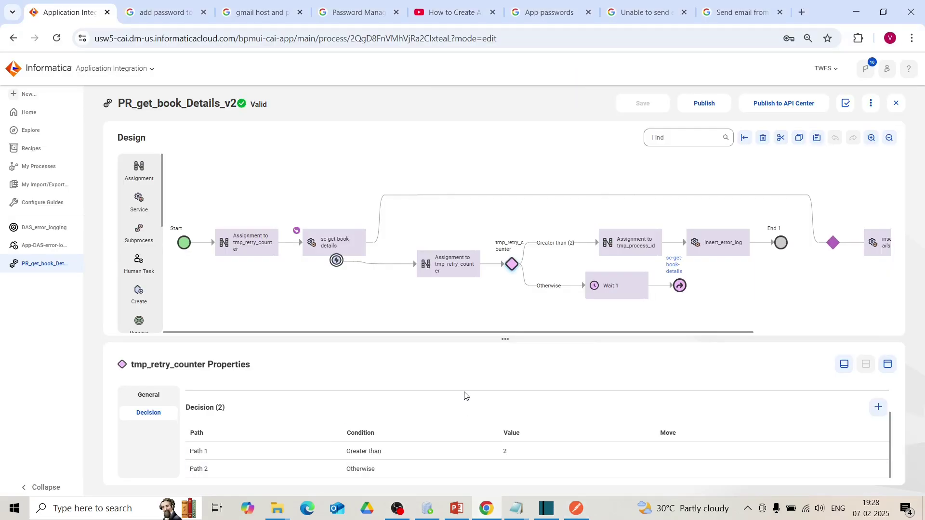
pyautogui.click(440, 261)
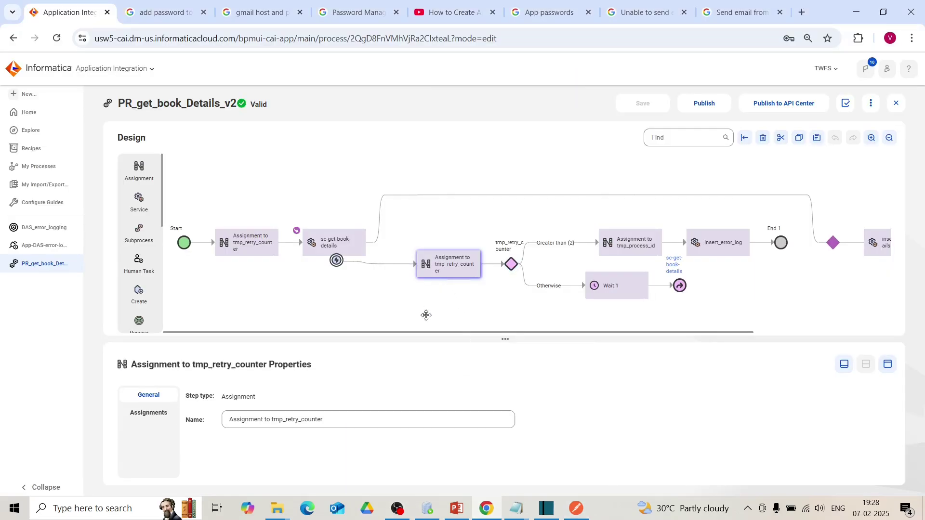
pyautogui.click(139, 413)
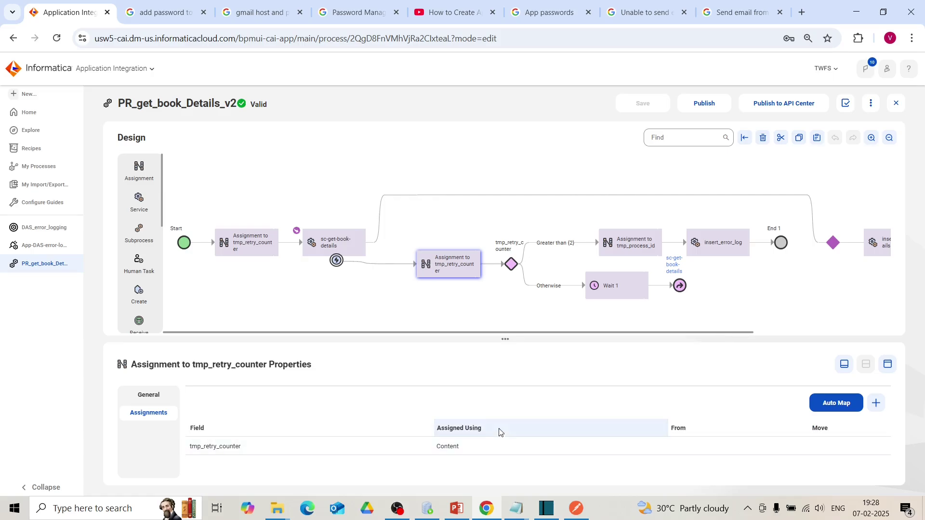
pyautogui.click(514, 448)
pyautogui.click(658, 455)
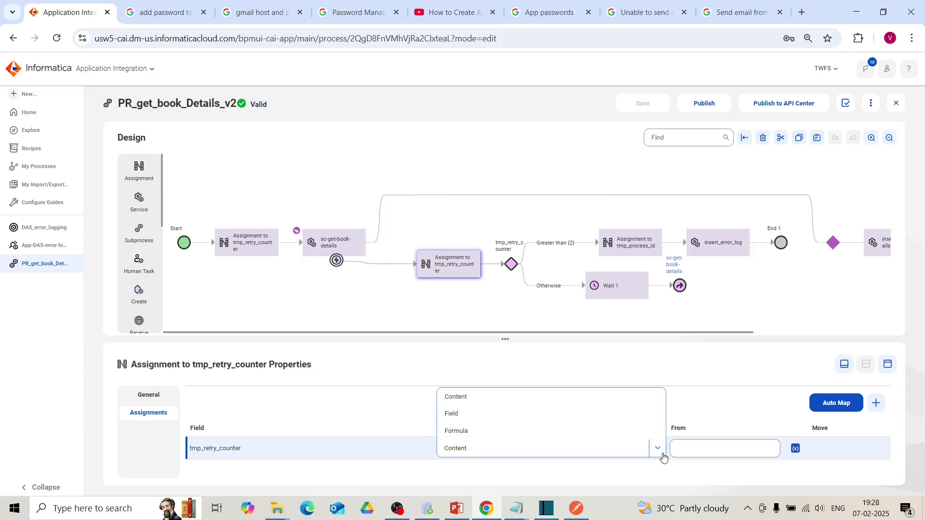
pyautogui.click(482, 430)
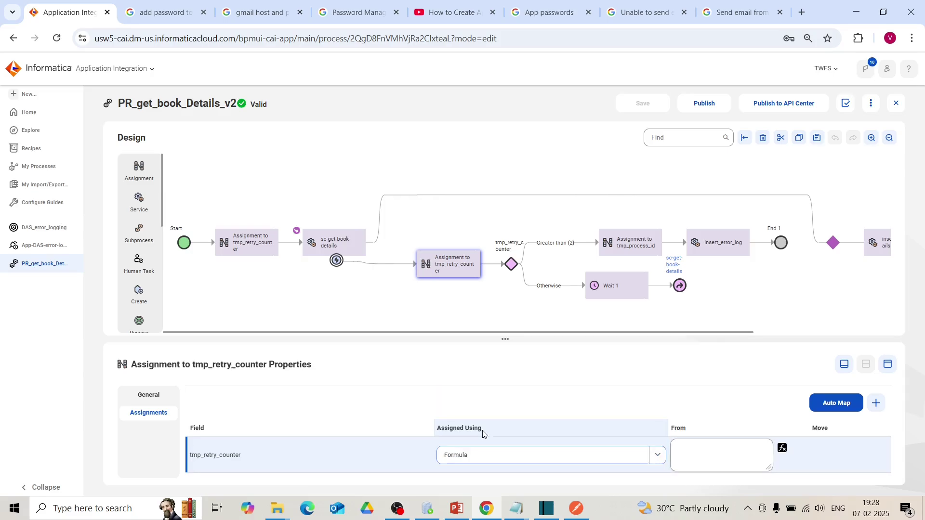
pyautogui.click(783, 449)
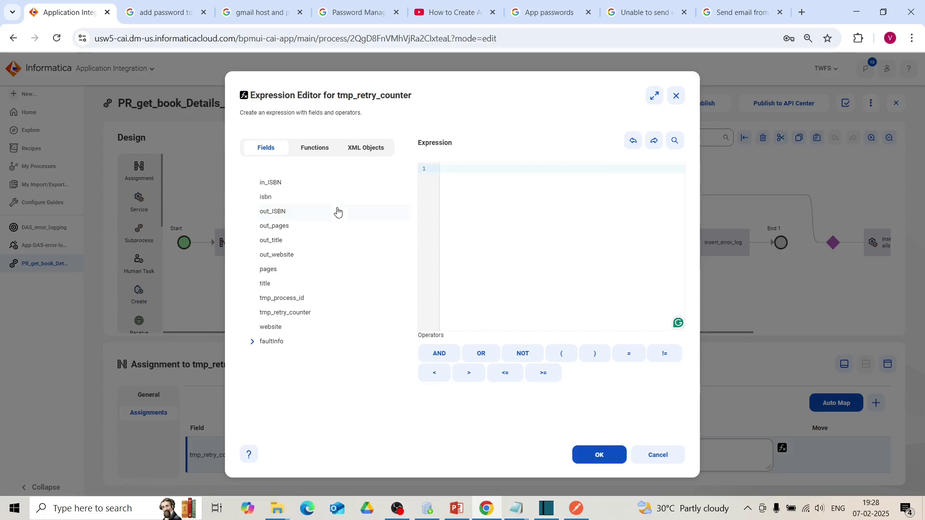
pyautogui.click(396, 313)
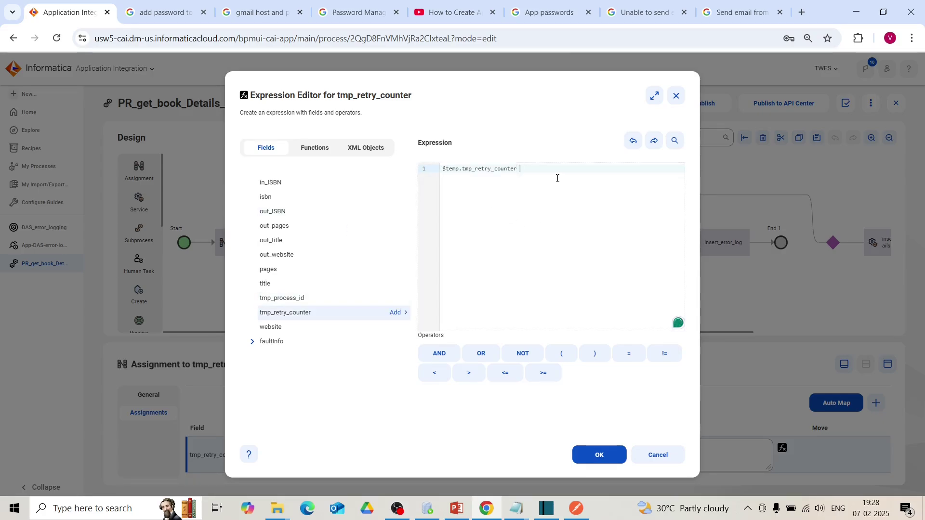
pyautogui.write('+ 1')
pyautogui.click(597, 453)
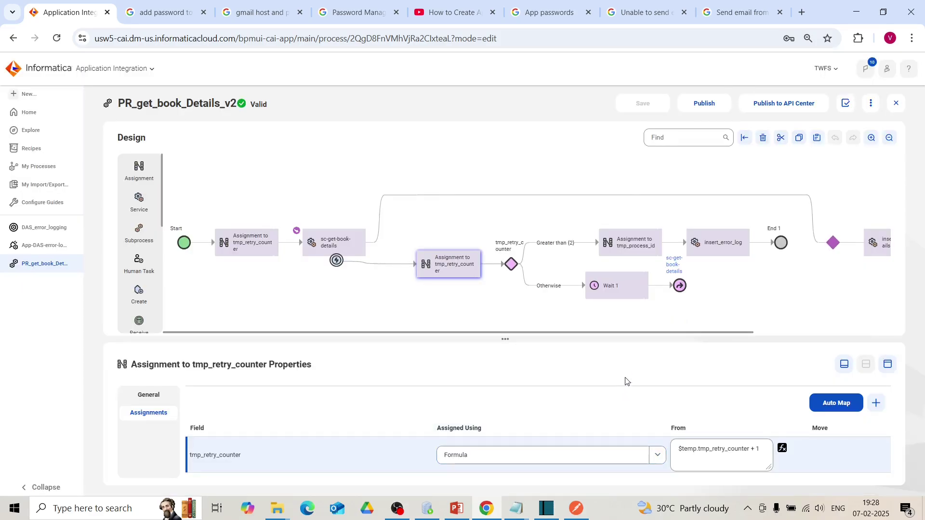
pyautogui.click(687, 93)
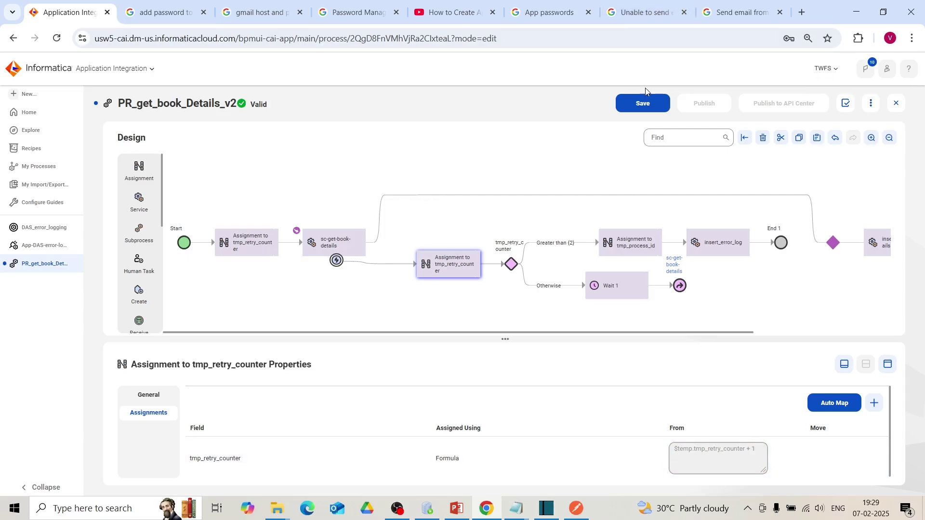
pyautogui.click(643, 104)
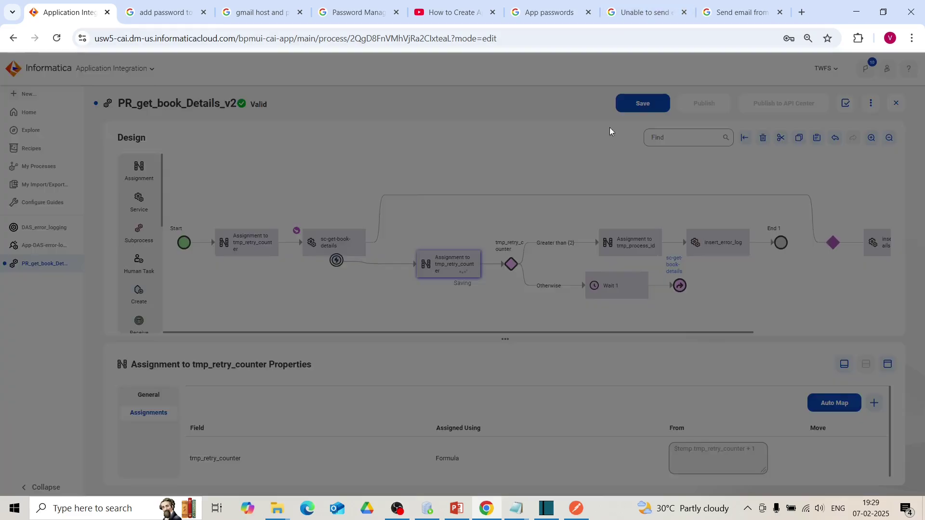
# Set the wait period of the Wait 1 step to 2 seconds, and save and publish the process.
pyautogui.click(617, 286)
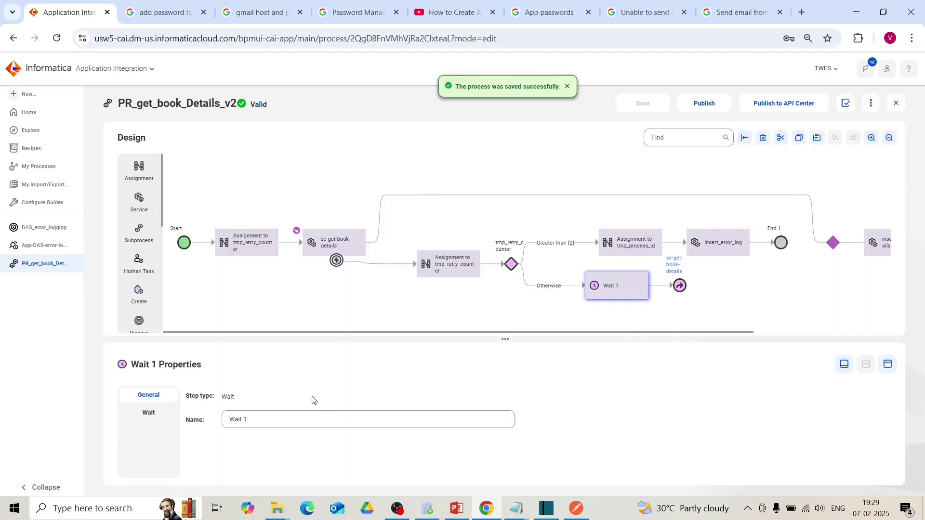
pyautogui.click(153, 412)
pyautogui.click(260, 423)
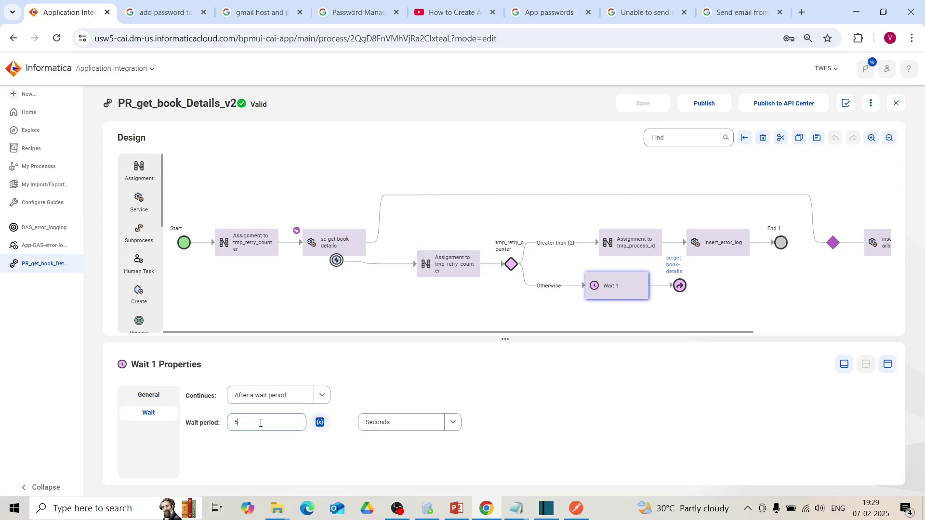
pyautogui.press('BackSpace')
pyautogui.write('2')
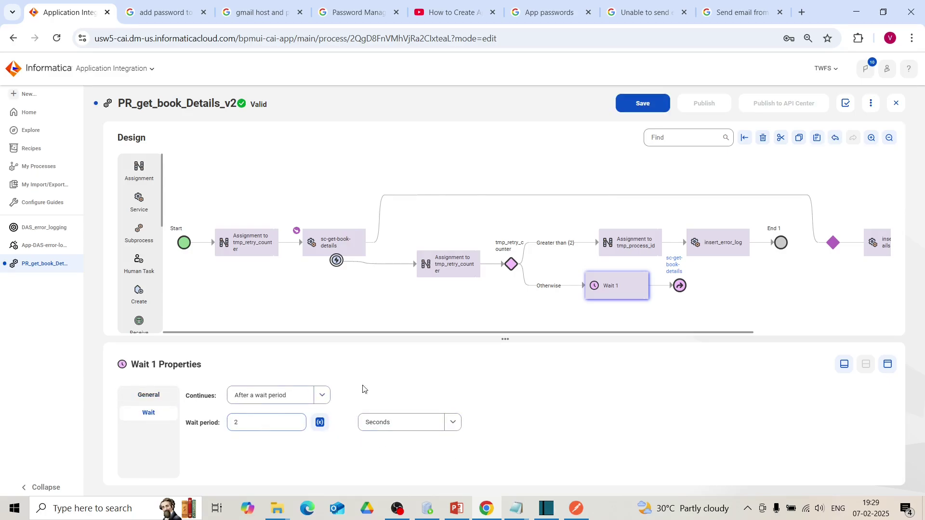
pyautogui.click(637, 99)
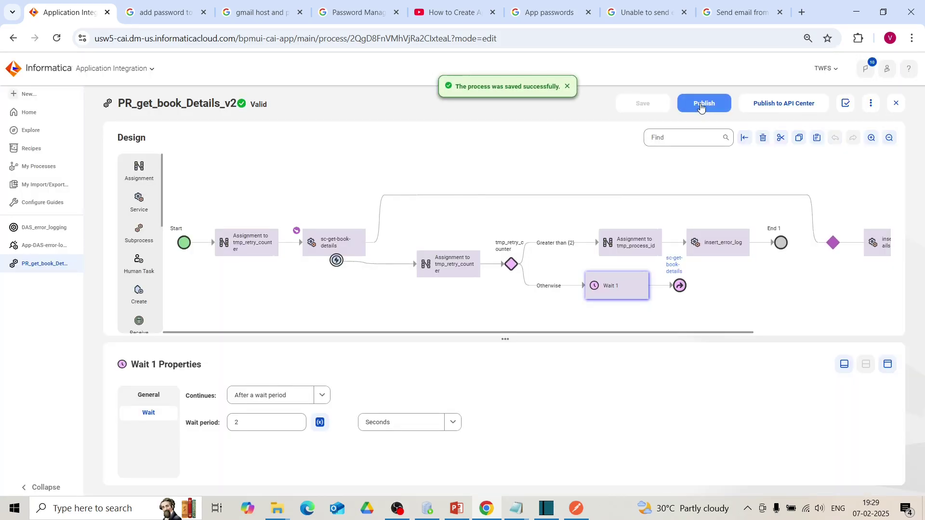
pyautogui.click(701, 105)
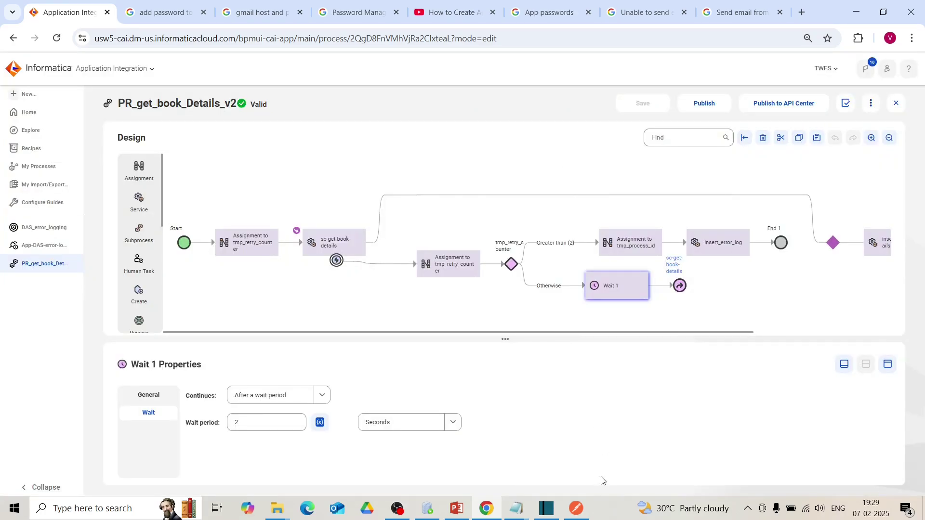
# Switch to Postman and send the prepared POST request to PR_get_book_Details_v2.
pyautogui.click(580, 501)
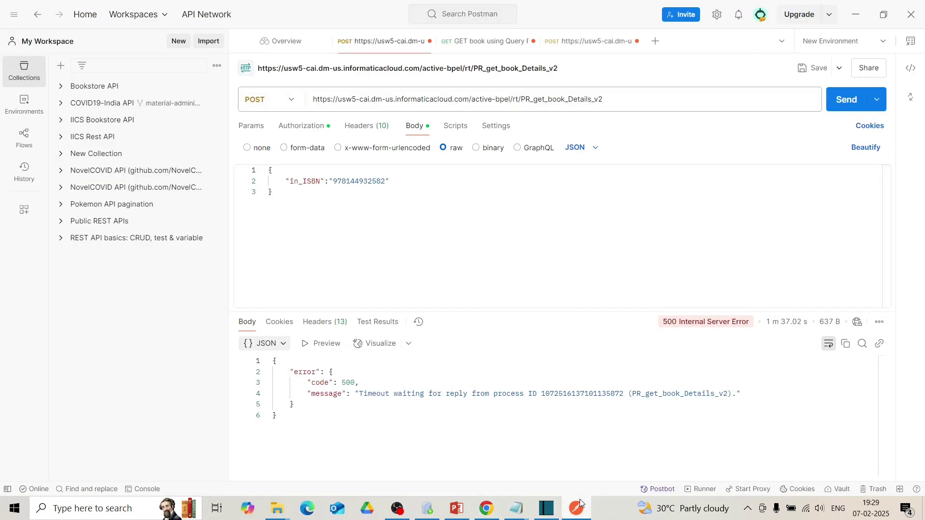
pyautogui.click(846, 100)
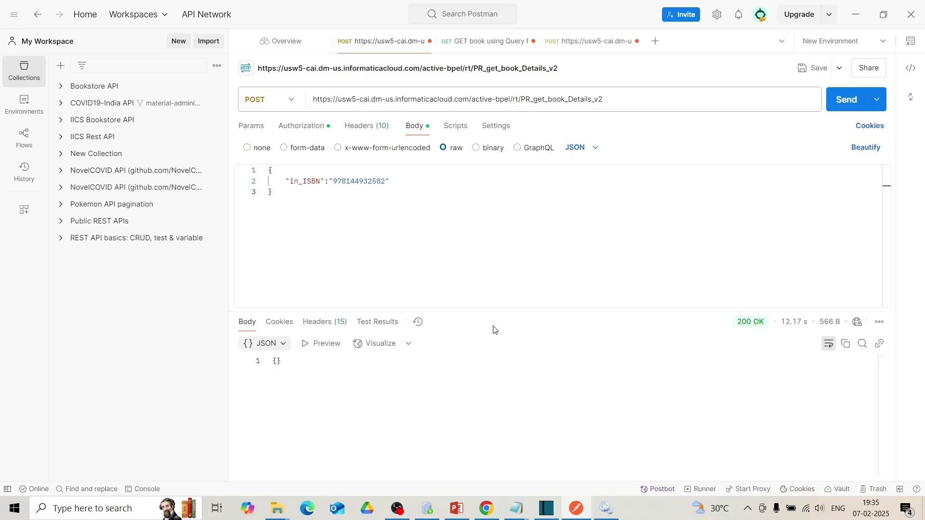
pyautogui.moveTo(752, 323)
# Refresh the data of the BOOKSTORE_ERROR_LOGGING table in Oracle SQL Developer, and return to the response in Postman.
pyautogui.click(437, 502)
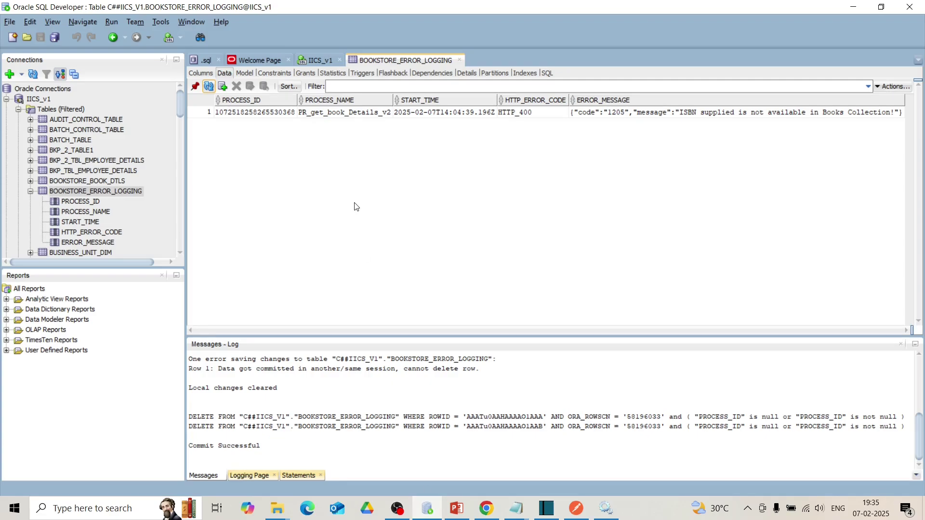
pyautogui.click(212, 85)
pyautogui.click(578, 511)
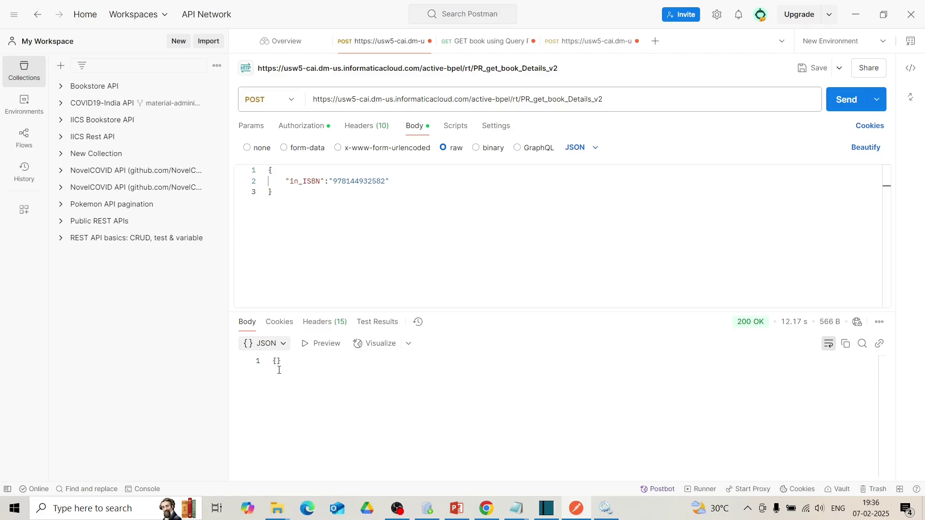
# In Chrome, open PR_get_book_Details_v2 from the recently updated assets and replace the End 1 step after insert_error_log with a Throw step.
pyautogui.click(486, 508)
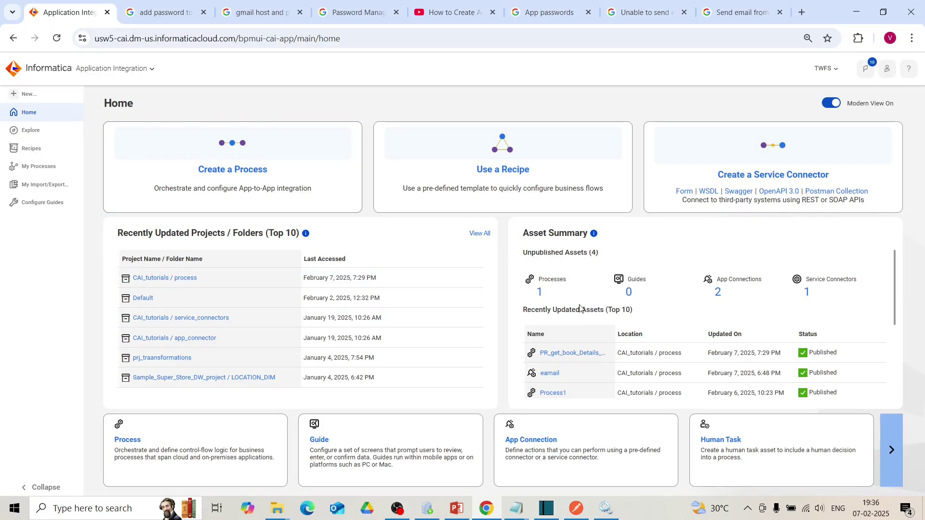
pyautogui.click(571, 355)
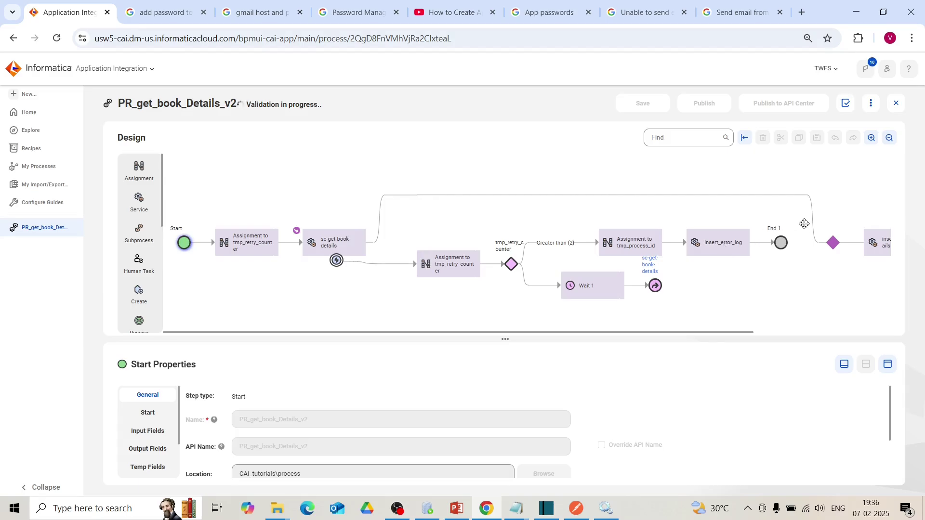
pyautogui.click(784, 246)
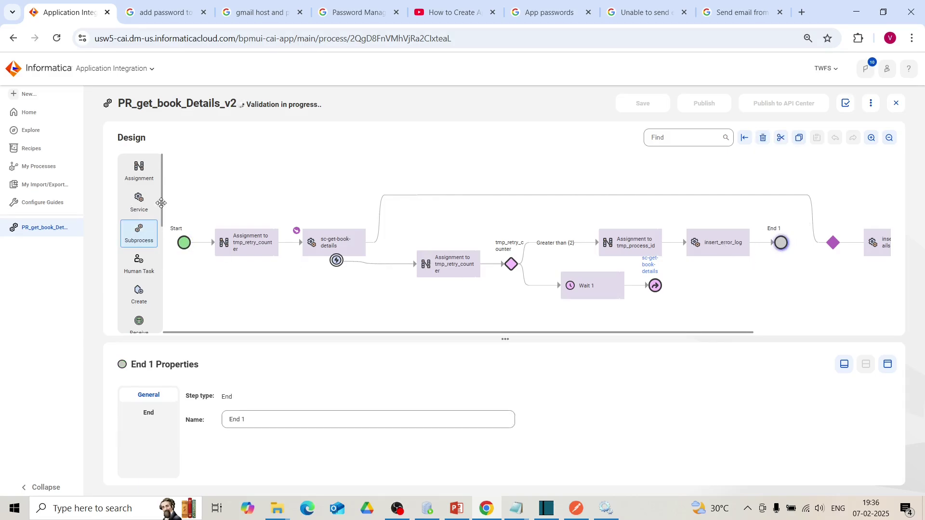
pyautogui.scroll(-1, 164, 223)
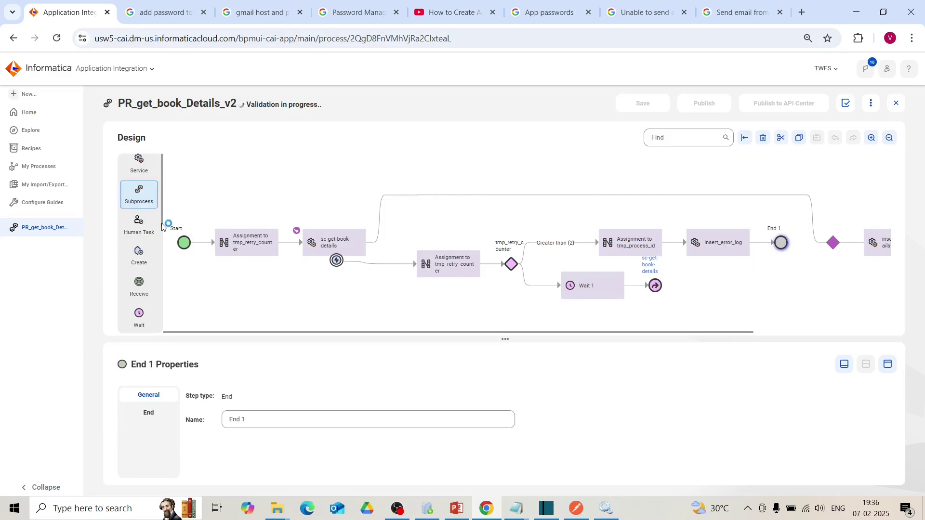
pyautogui.scroll(-3, 145, 231)
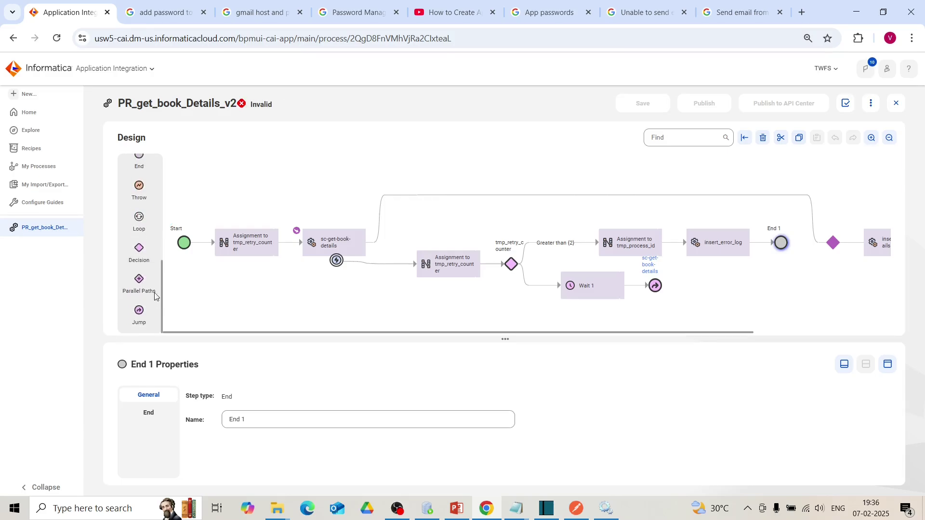
pyautogui.moveTo(147, 195); pyautogui.dragTo(762, 242)
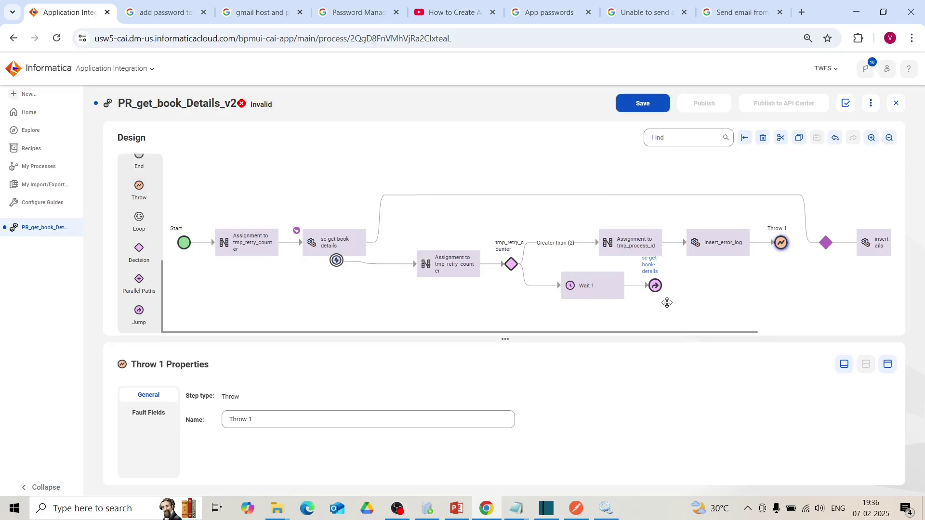
# Map the Code fault field of the Throw 1 step to the field faultInfo > code.
pyautogui.click(136, 413)
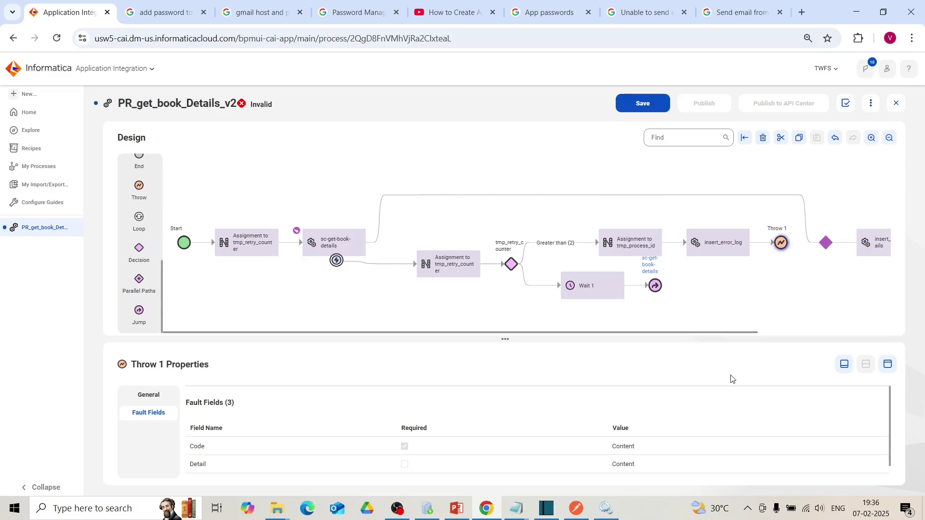
pyautogui.click(888, 365)
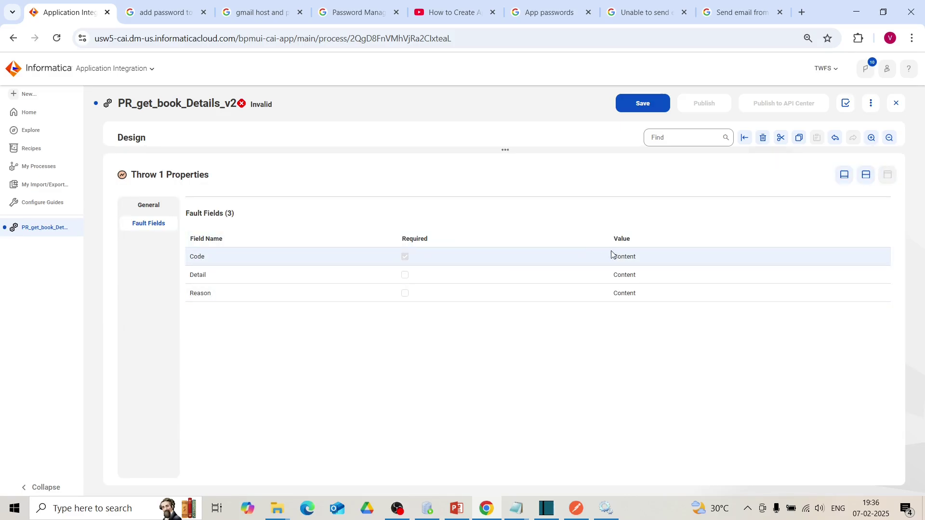
pyautogui.click(639, 255)
pyautogui.click(672, 263)
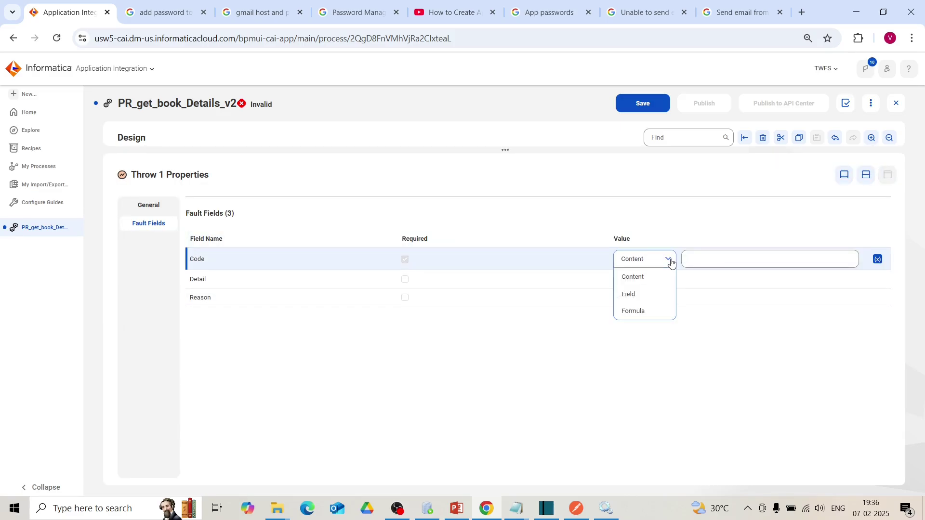
pyautogui.click(637, 293)
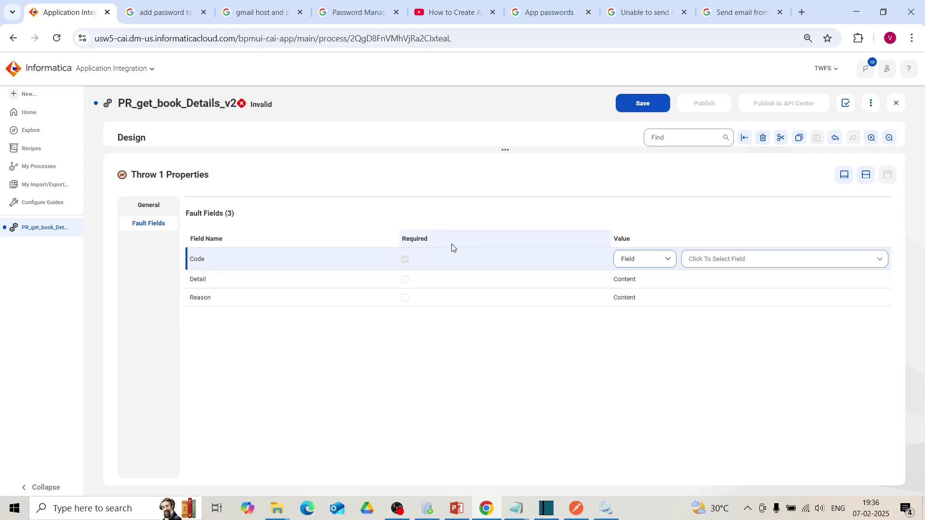
pyautogui.click(882, 261)
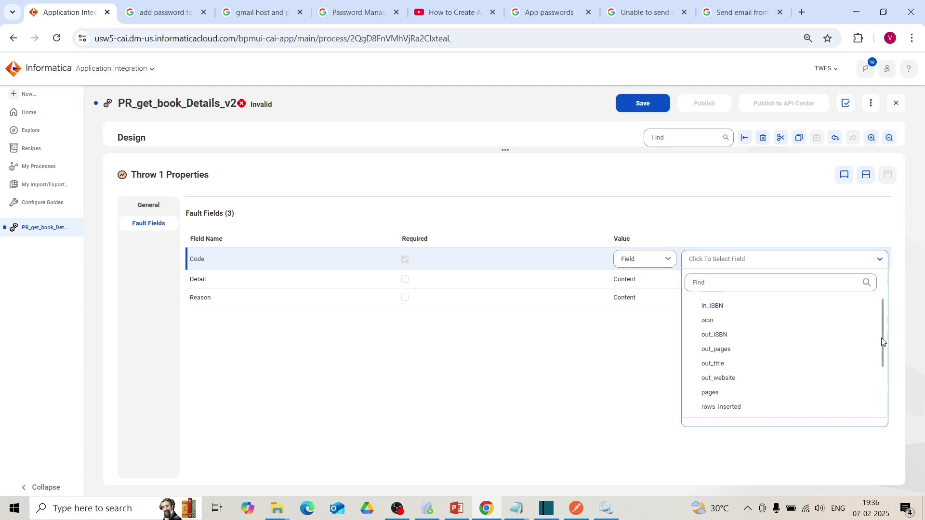
pyautogui.moveTo(881, 341); pyautogui.dragTo(889, 389)
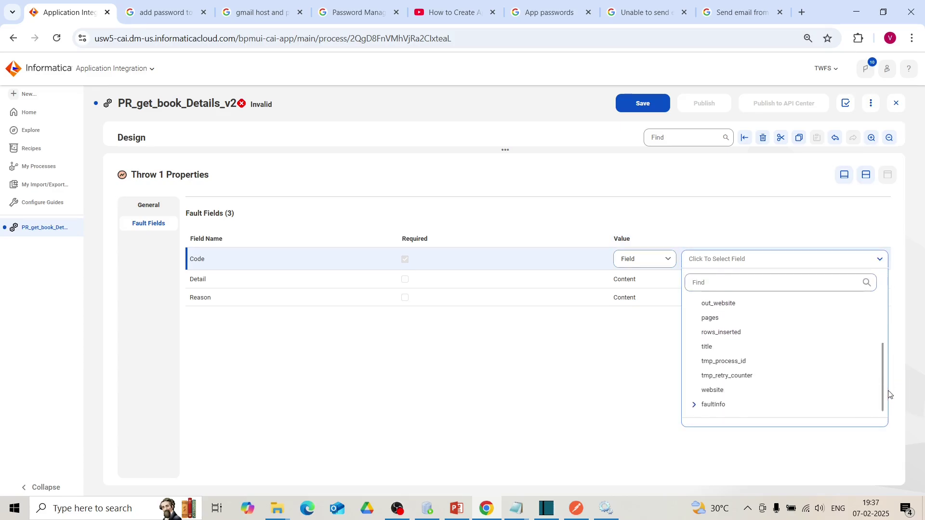
pyautogui.click(694, 403)
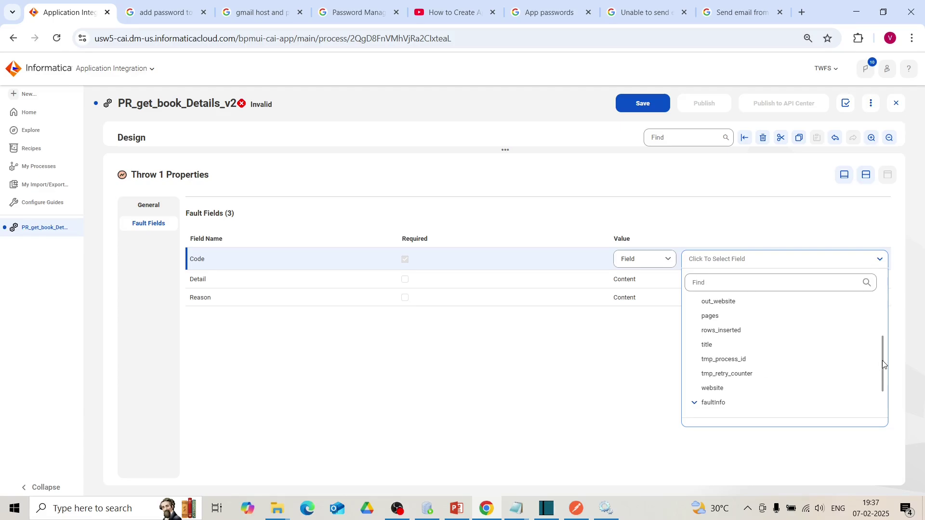
pyautogui.moveTo(883, 365); pyautogui.dragTo(889, 391)
pyautogui.click(725, 376)
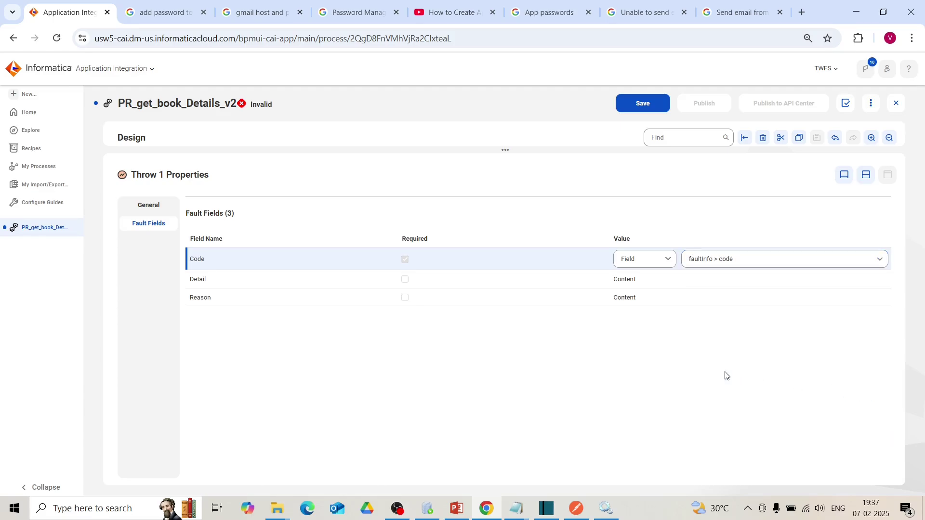
# Map the Reason fault field of the Throw 1 step to the field faultInfo > reason and save the process.
pyautogui.click(644, 298)
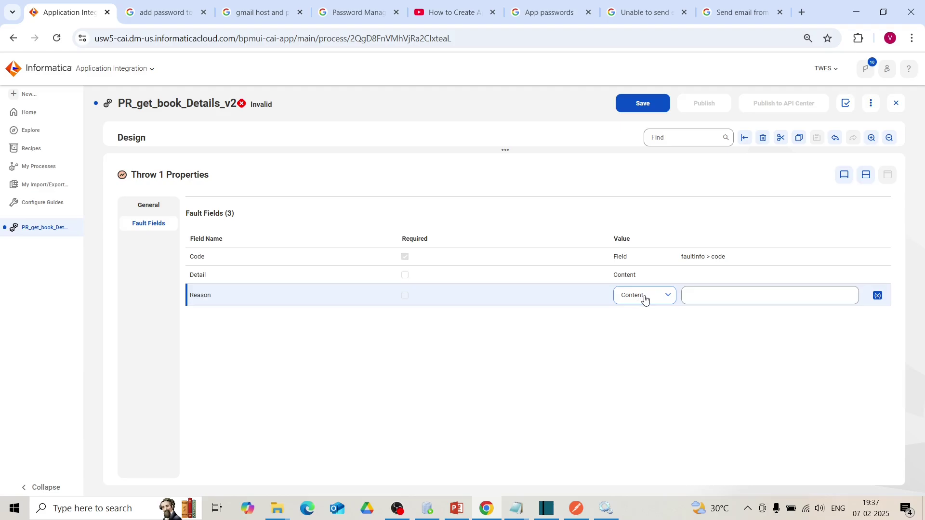
pyautogui.click(669, 301)
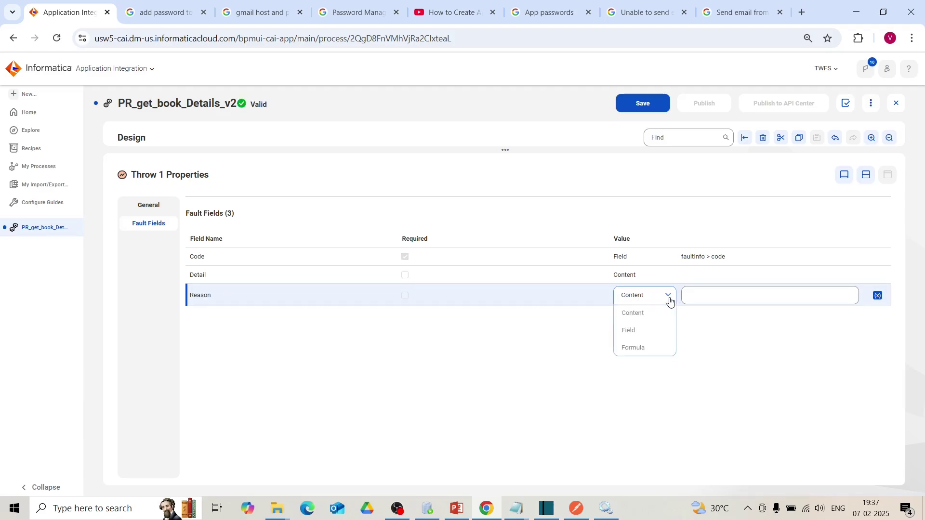
pyautogui.click(630, 331)
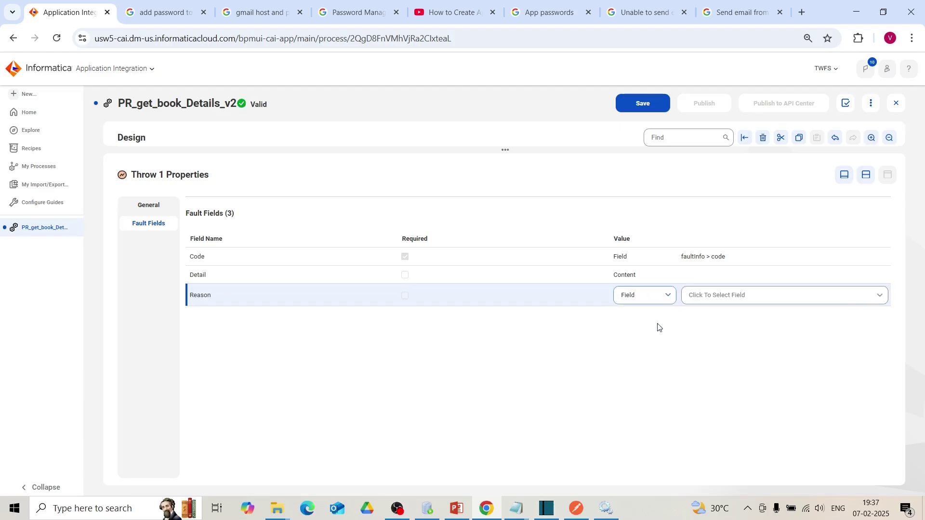
pyautogui.click(878, 299)
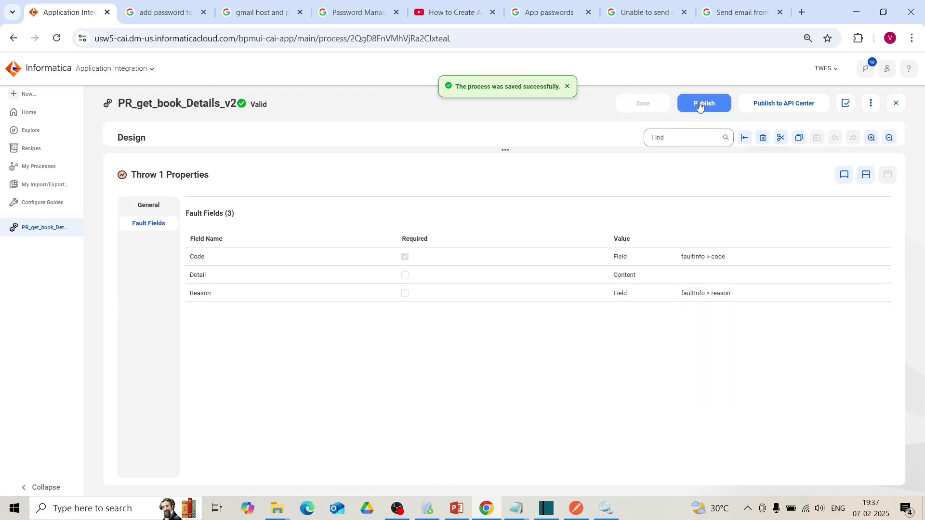
# Publish PR_get_book_Details_v2 and send its POST request again from Postman.
pyautogui.click(700, 104)
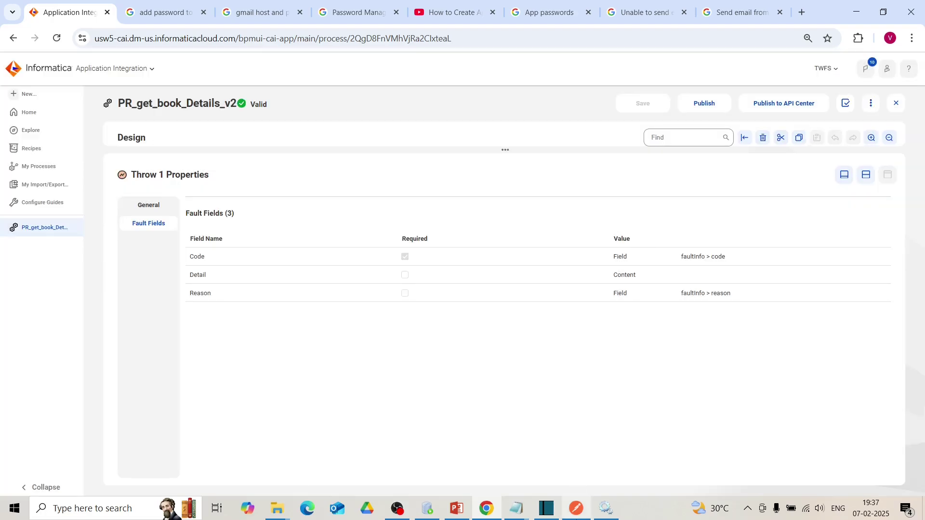
pyautogui.click(576, 509)
pyautogui.click(844, 98)
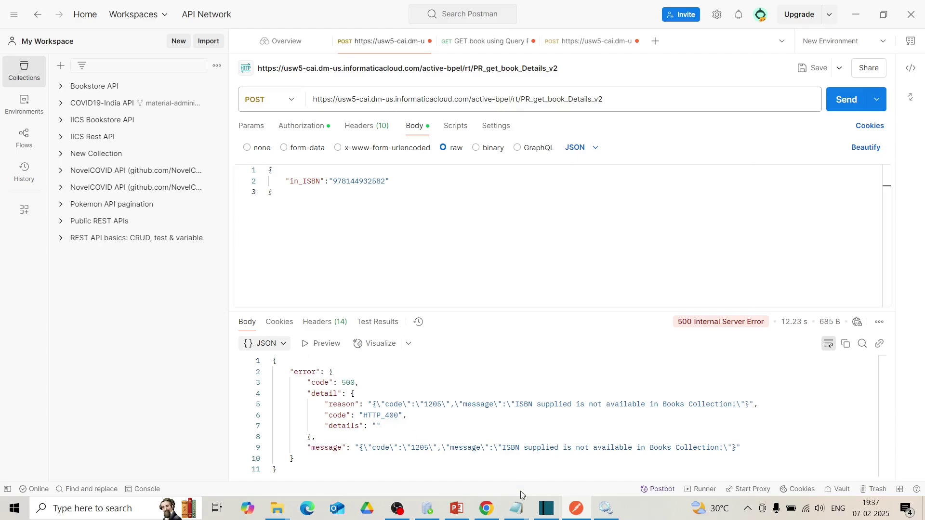
# In Oracle SQL Developer, refresh the BOOKSTORE_ERROR_LOGGING data and copy the PROCESS_ID of the newest row.
pyautogui.click(427, 508)
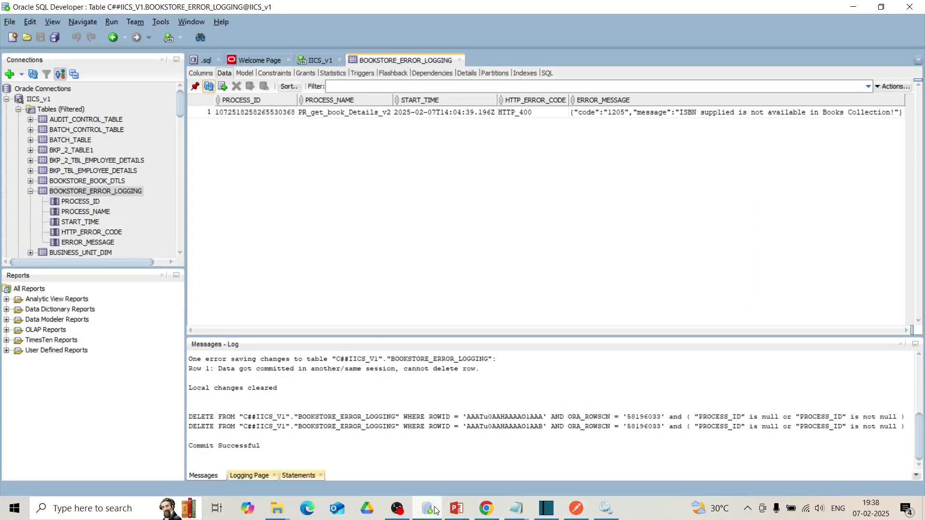
pyautogui.click(210, 86)
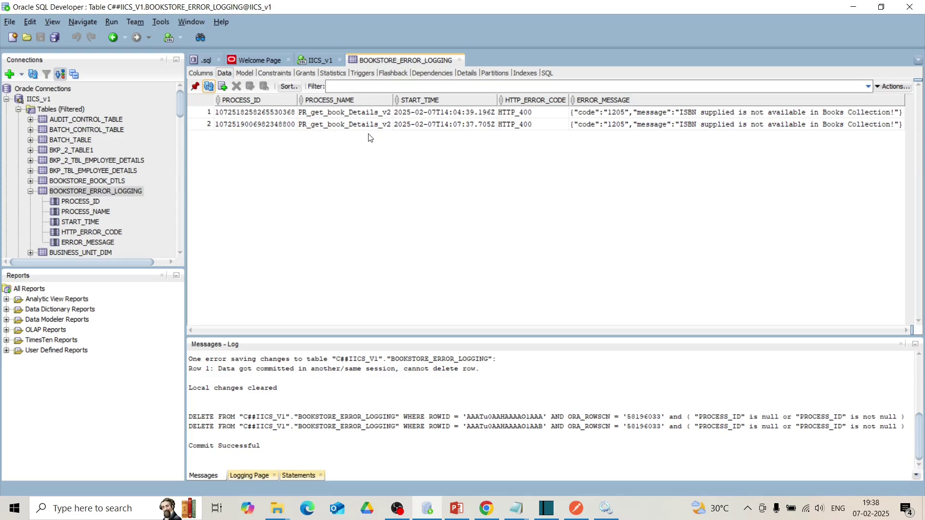
pyautogui.click(276, 126)
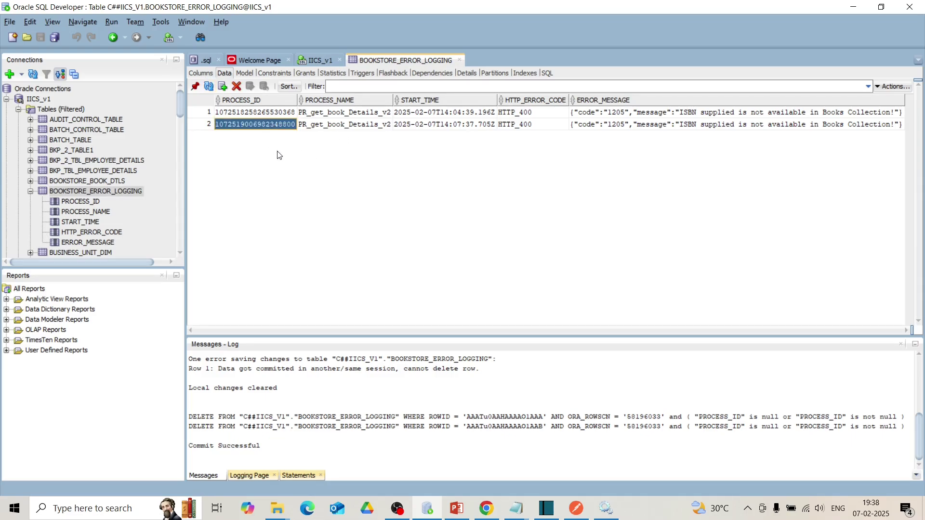
# In Chrome, open the Application Integration Console, search the processes for the copied process ID and open that process instance.
pyautogui.click(487, 509)
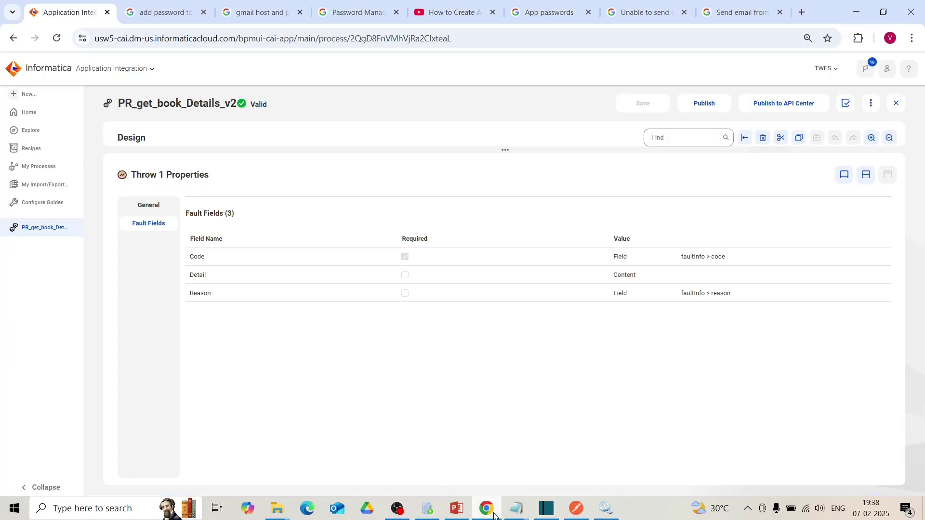
pyautogui.click(144, 69)
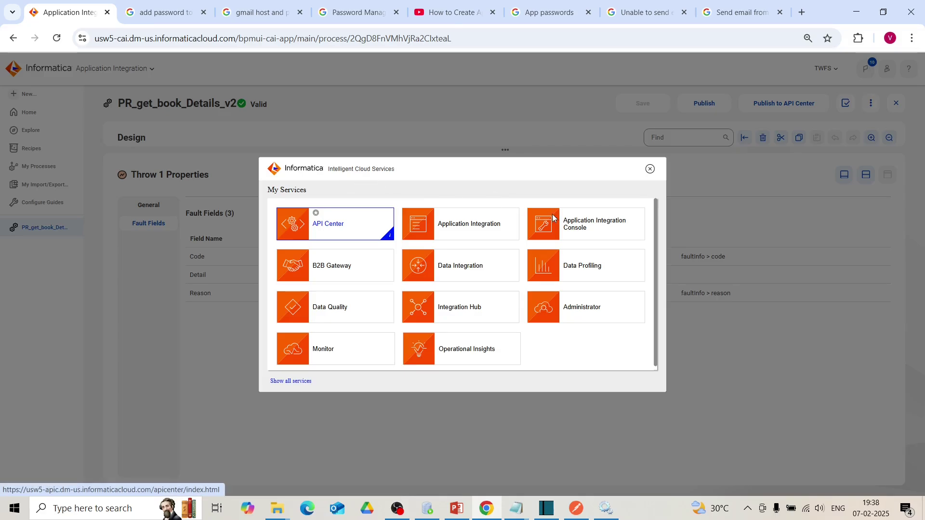
pyautogui.click(583, 227)
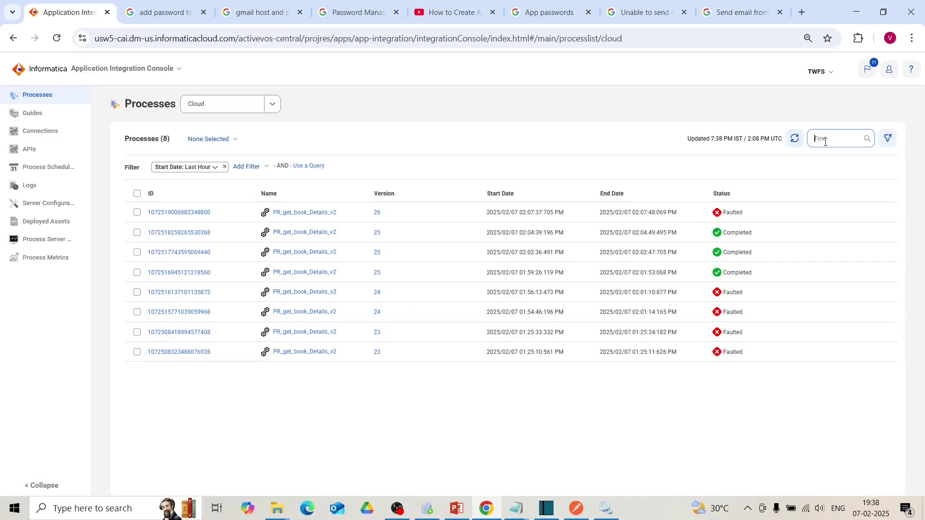
pyautogui.hotkey('ctrl', 'v')
pyautogui.press('Return')
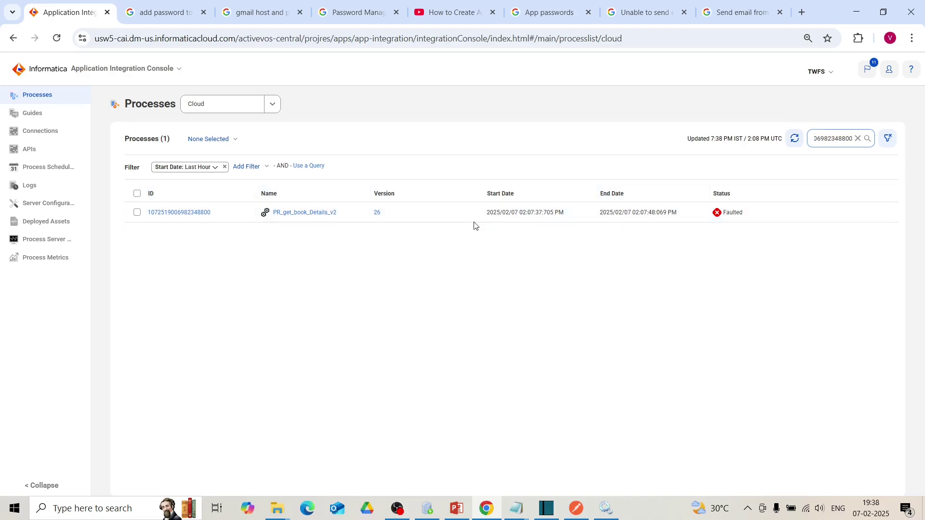
pyautogui.click(171, 213)
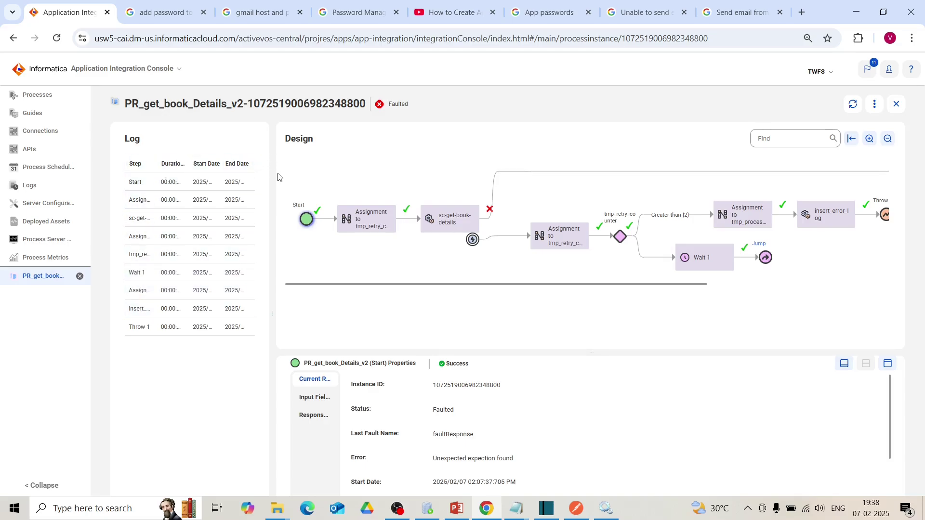
# Examine the instance's step log and the fault details of the sc-get-book-details step, resizing the Log area to show the flow.
pyautogui.moveTo(272, 176); pyautogui.dragTo(437, 181)
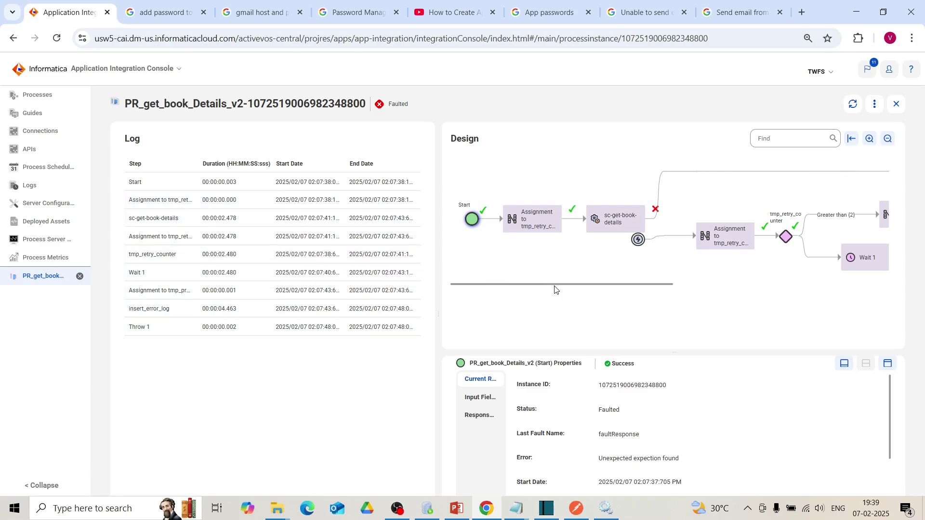
pyautogui.click(631, 226)
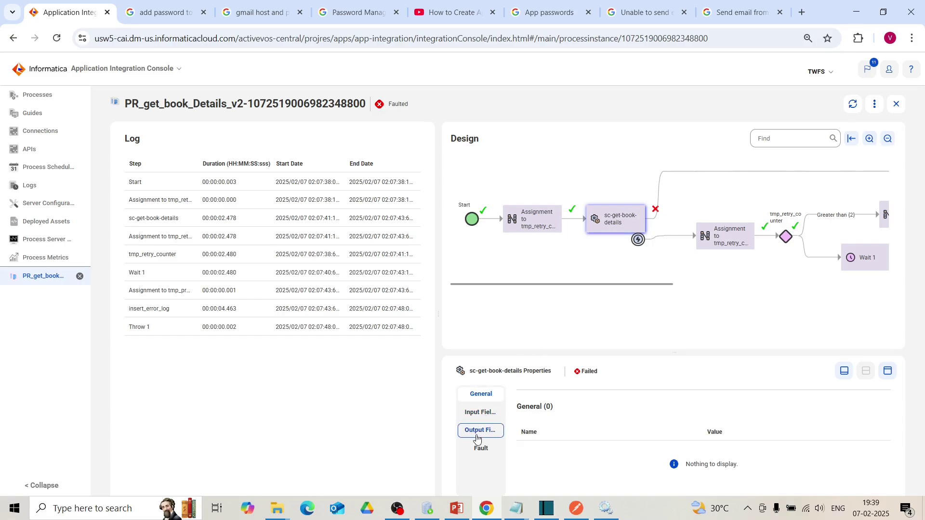
pyautogui.click(481, 448)
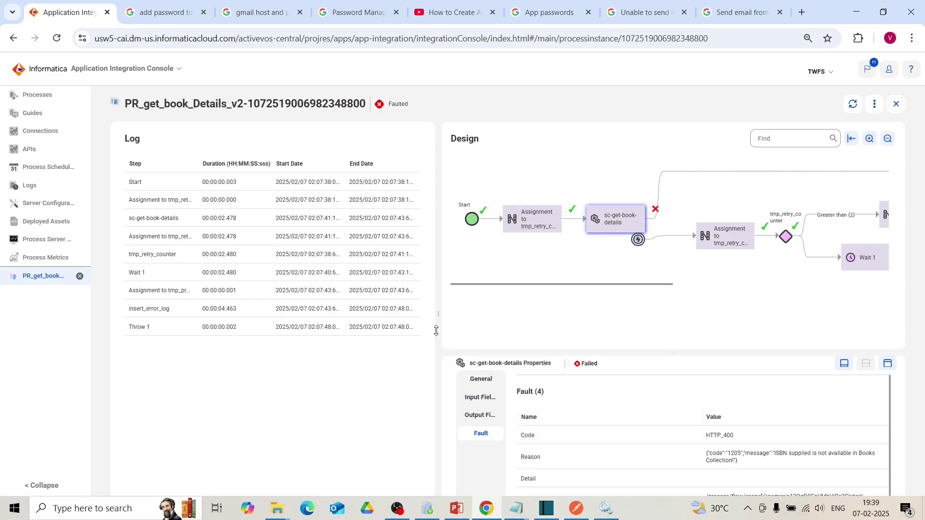
pyautogui.moveTo(436, 330); pyautogui.dragTo(249, 347)
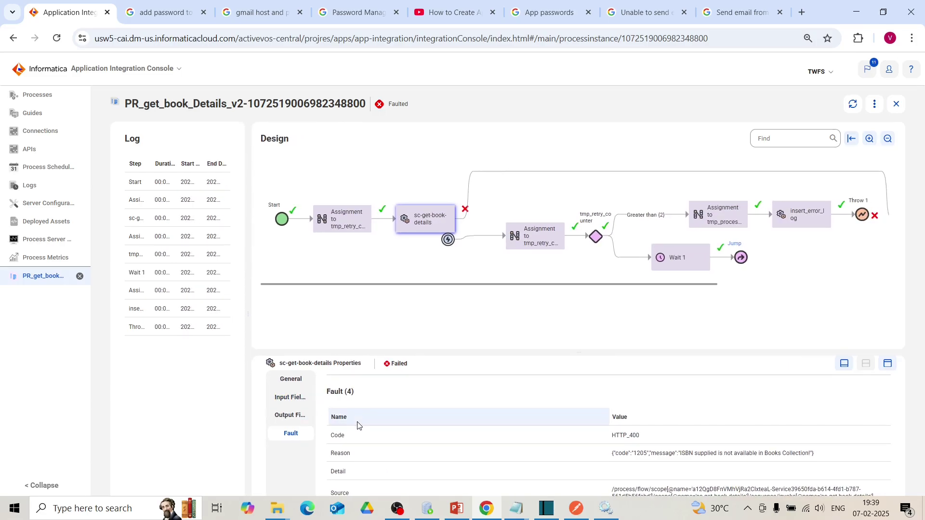